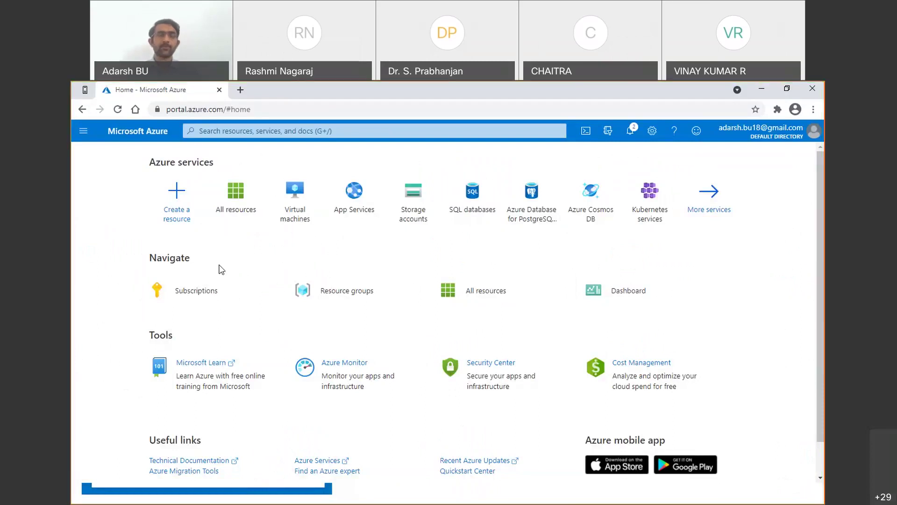
- Examine the All resources list for existing Azure resources and return to the portal home page
mouse_move(236, 299)
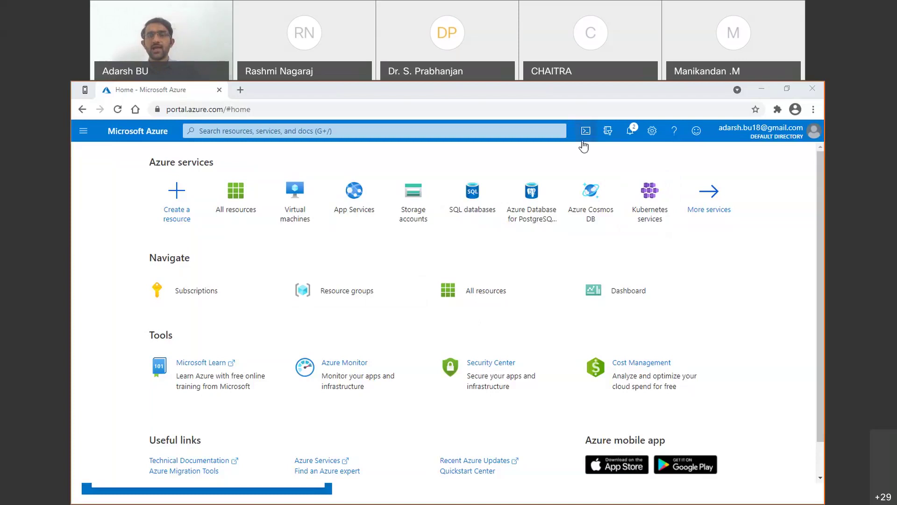
mouse_move(547, 232)
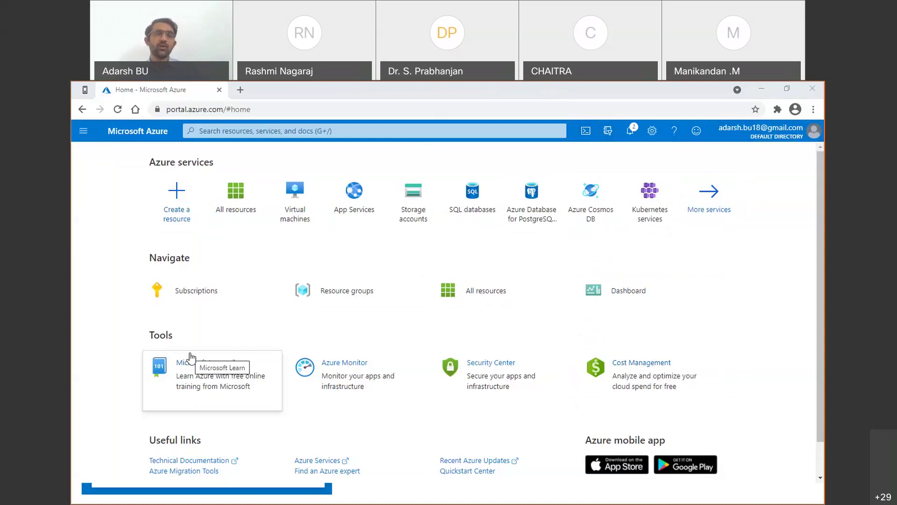
left_click(234, 199)
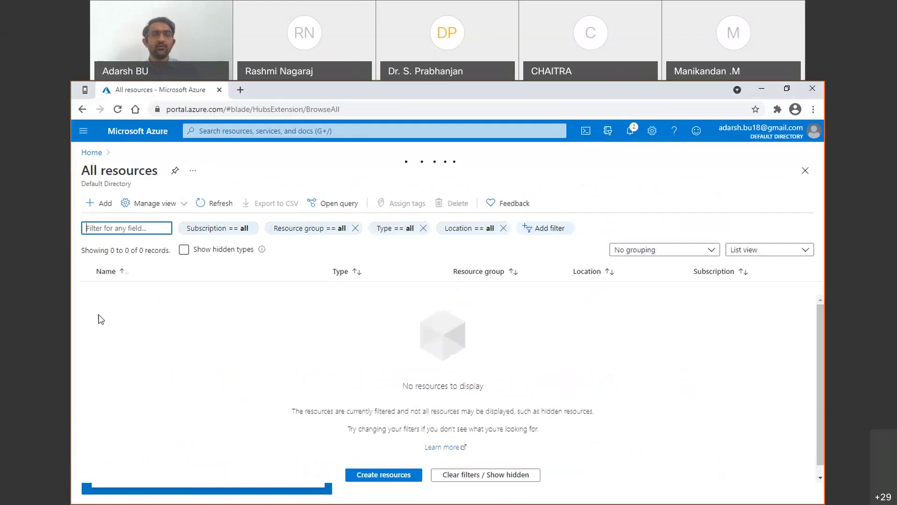
left_click(134, 135)
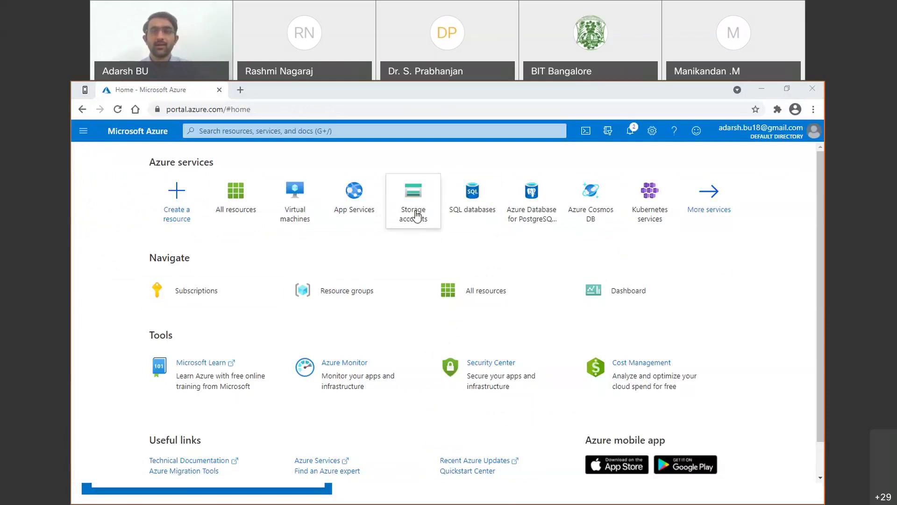
mouse_move(417, 214)
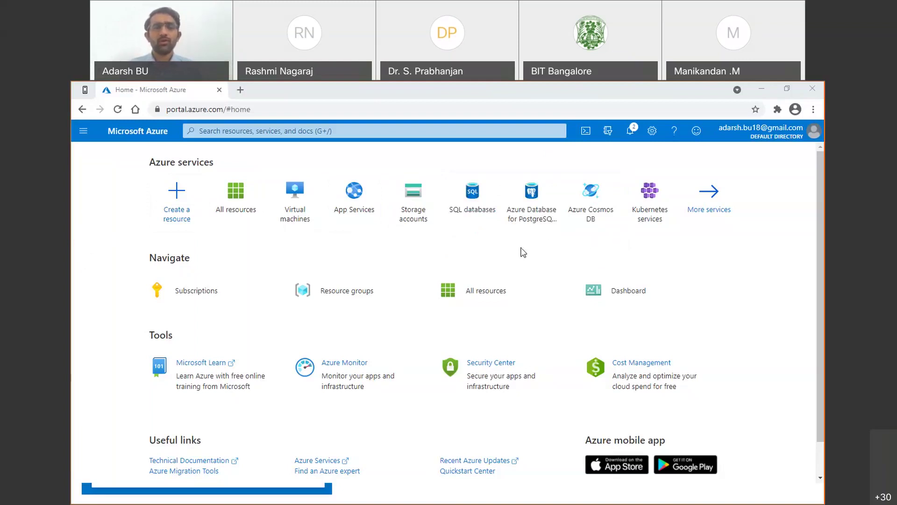
left_click(238, 209)
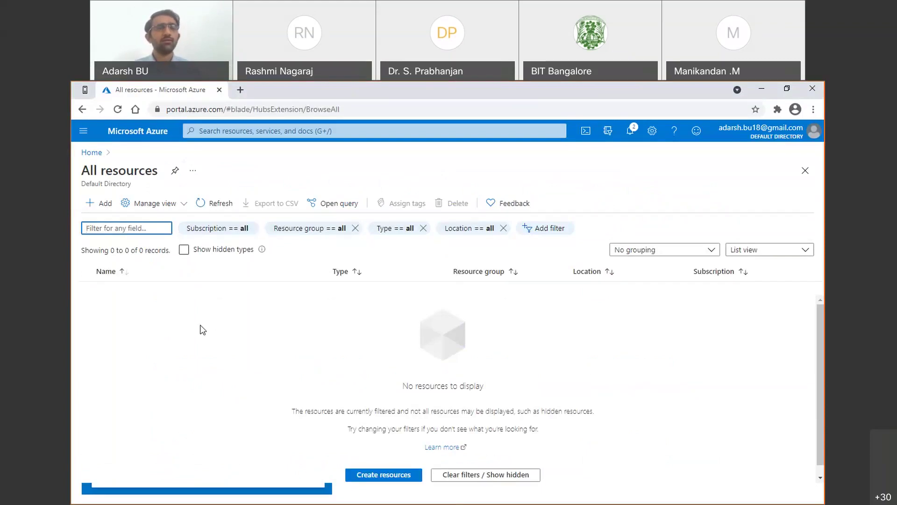
left_click(112, 302)
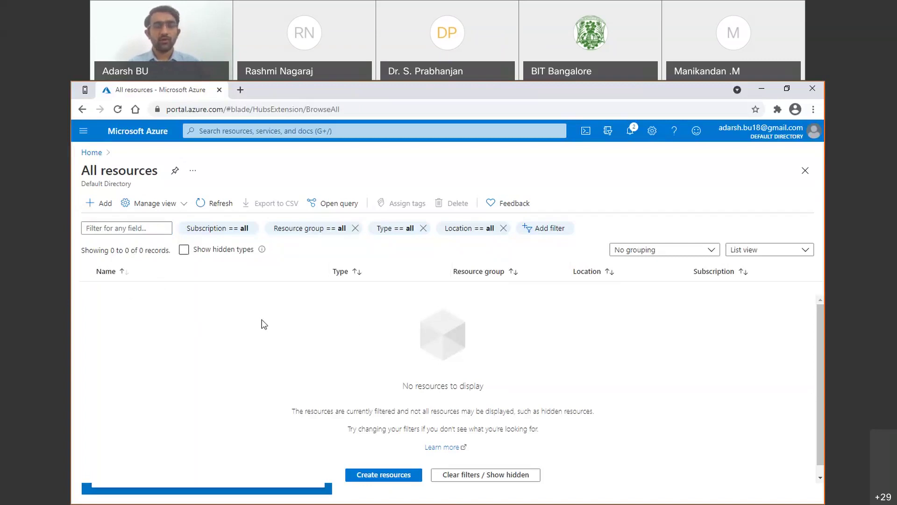
left_click(142, 131)
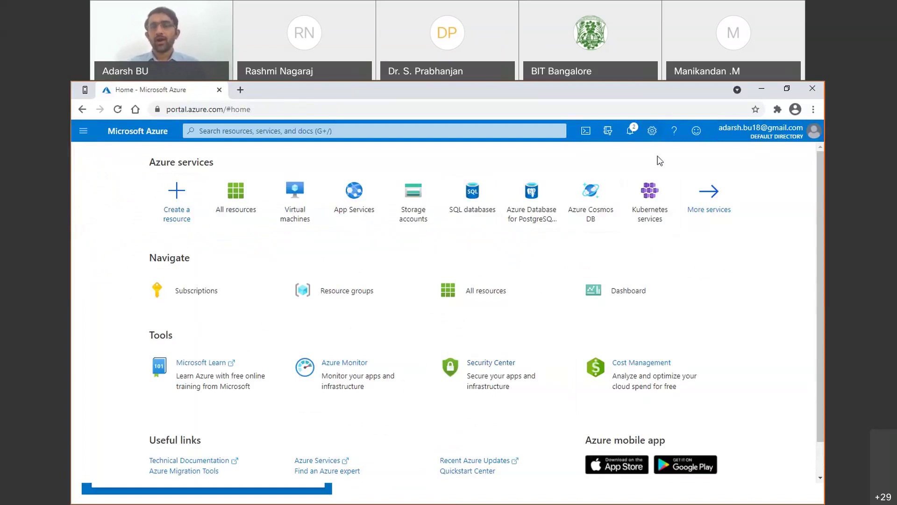
- Launch Cloud Shell and create its required storage under the Pay-As-You-Go subscription
left_click(586, 134)
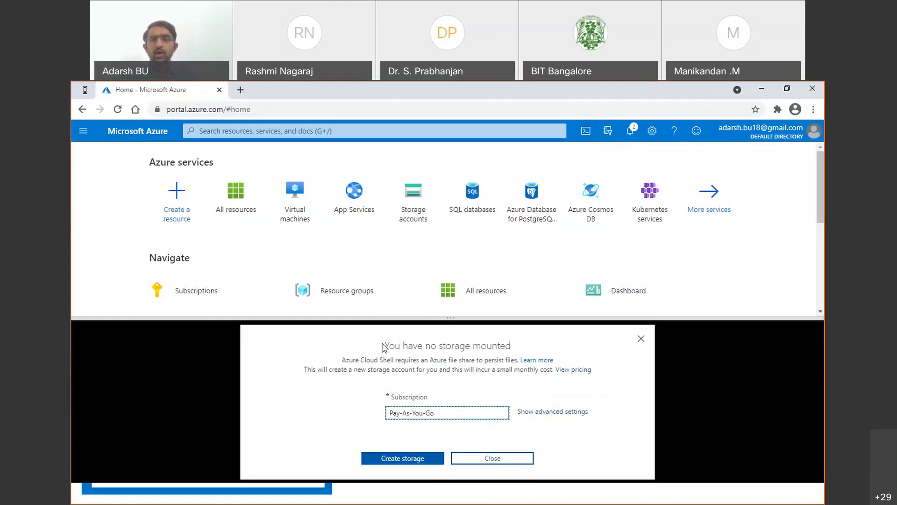
left_click_drag(384, 345, 512, 346)
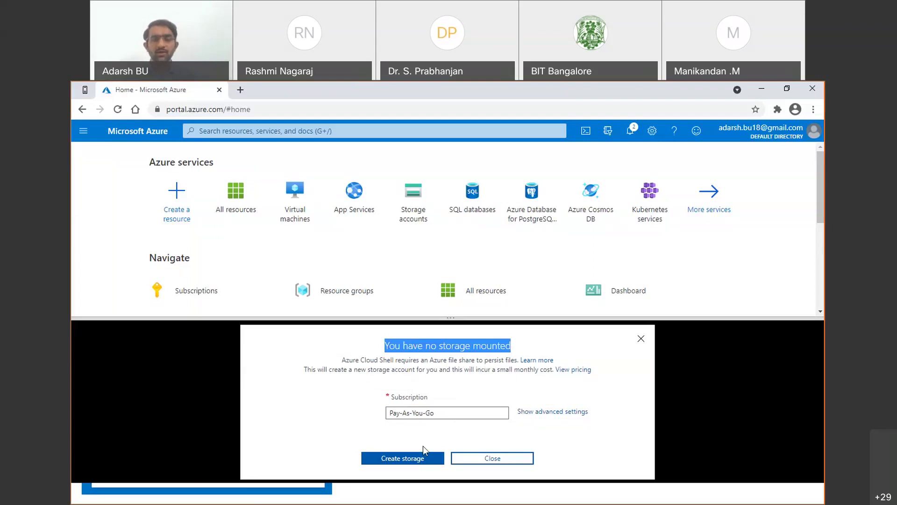
left_click(416, 459)
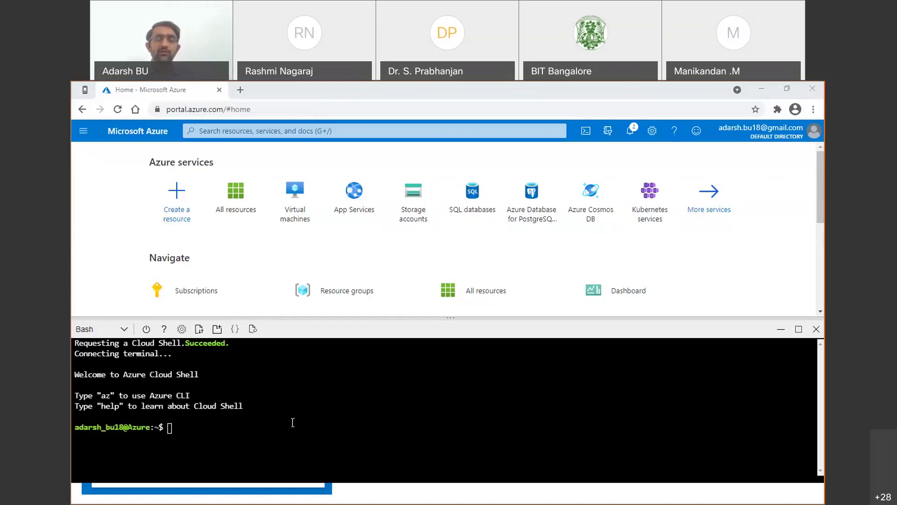
left_click_drag(74, 343, 237, 352)
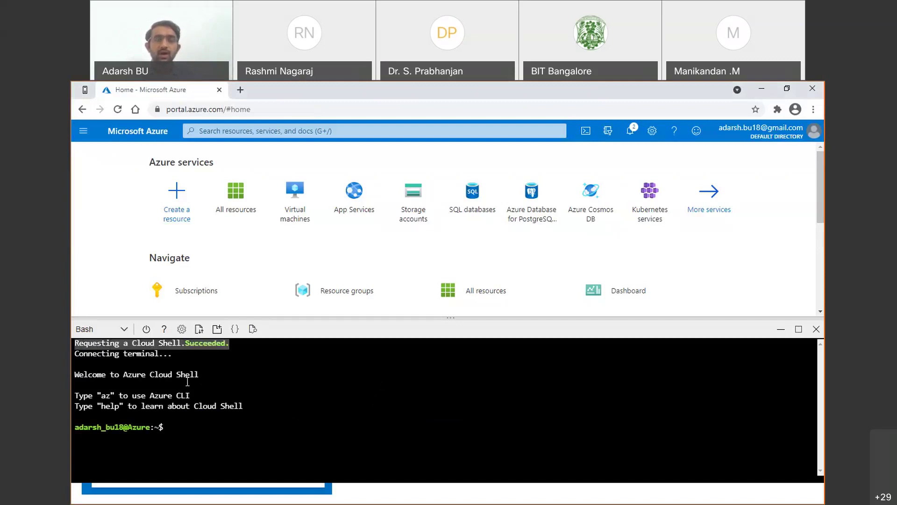
left_click(202, 426)
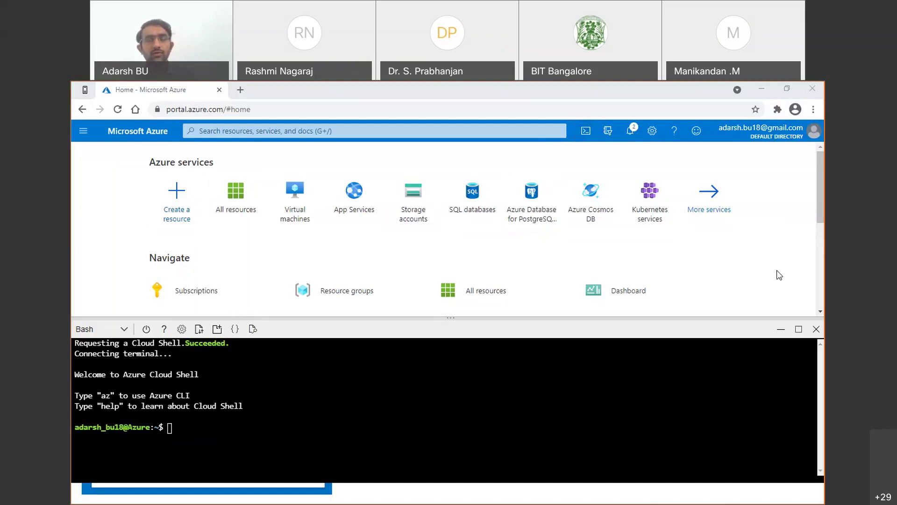
- Close the Cloud Shell session and reopen it from the portal home page to get a fresh Bash prompt
left_click(816, 329)
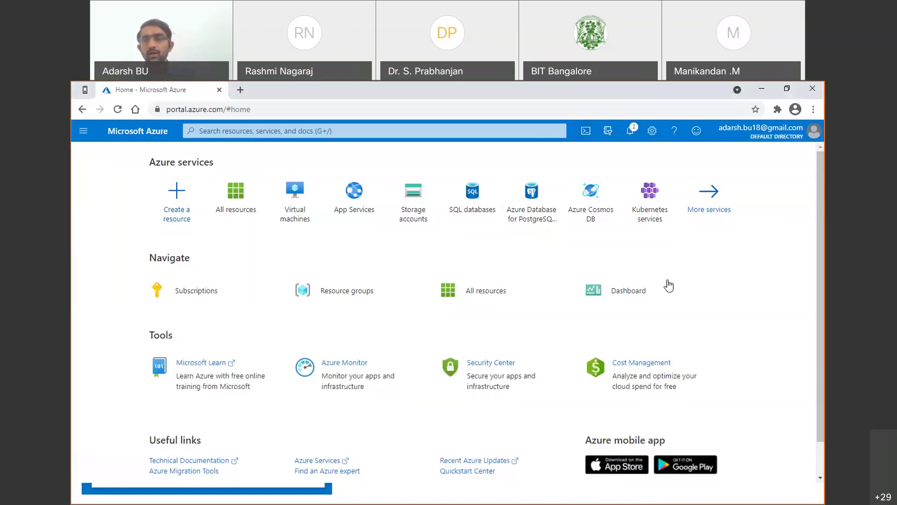
left_click(585, 133)
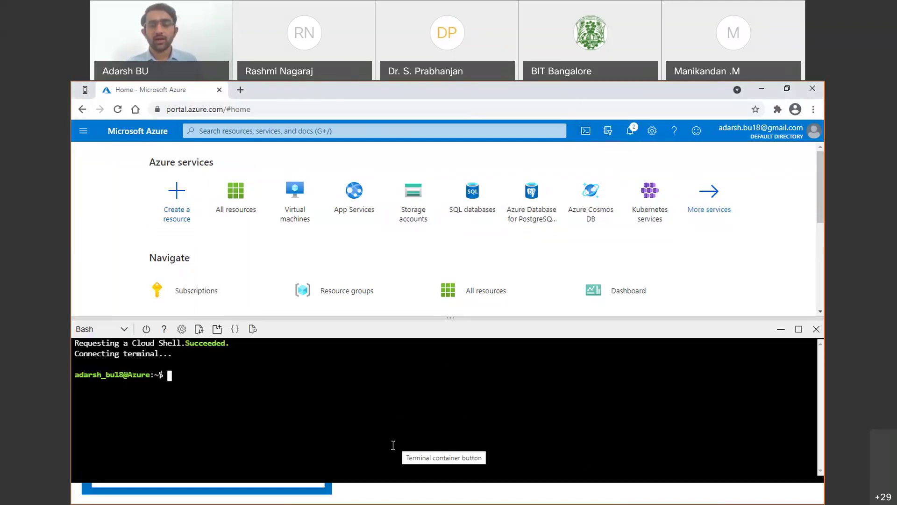
left_click_drag(129, 345, 235, 345)
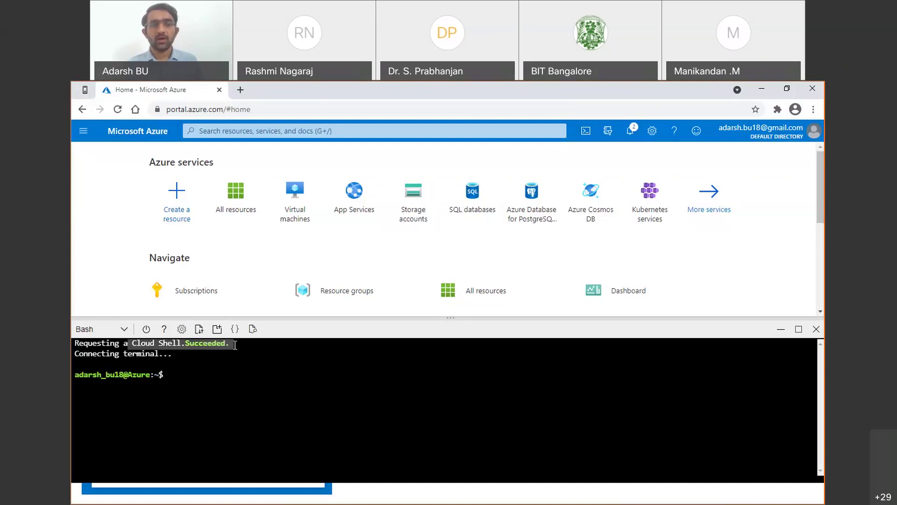
left_click(181, 377)
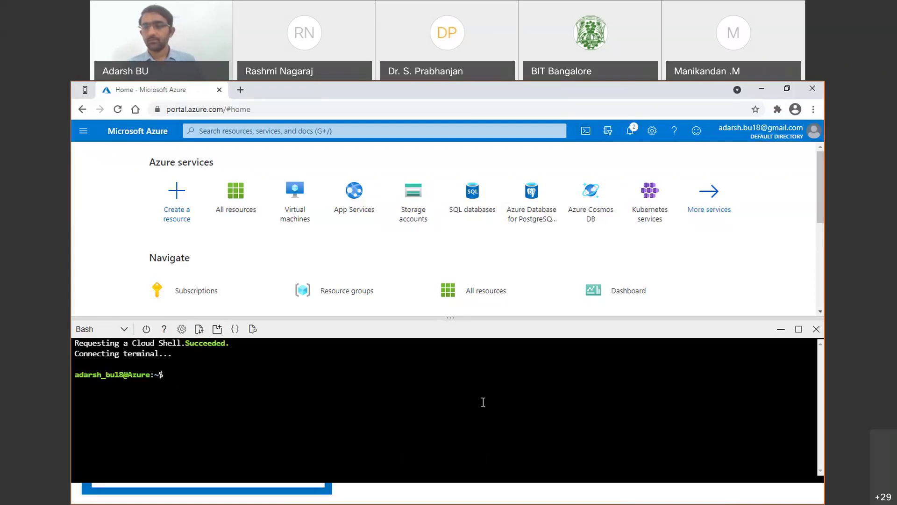
- Switch to the slide presentation and advance to the Azure CLI commands slide
left_click(762, 89)
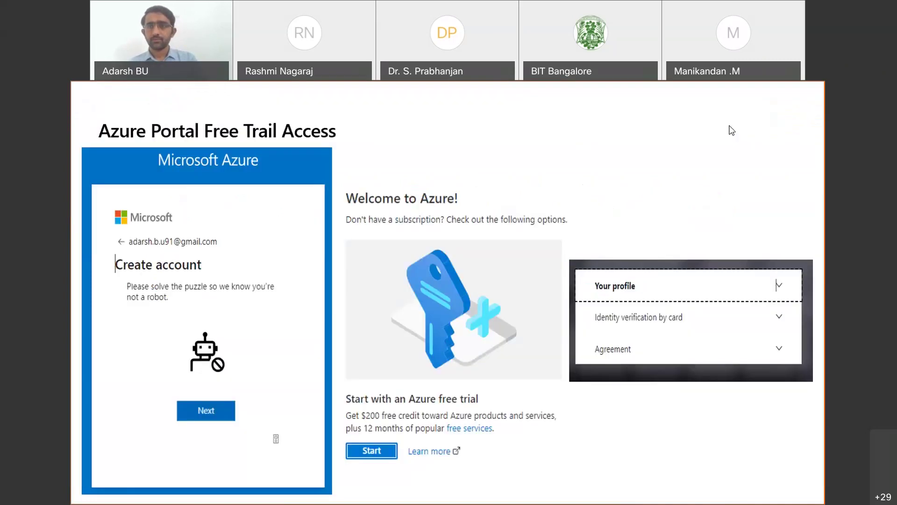
left_click(529, 290)
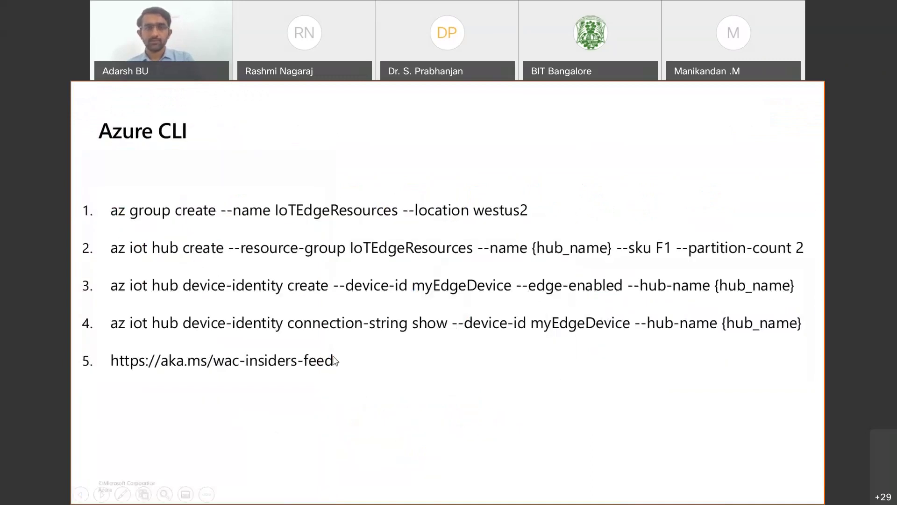
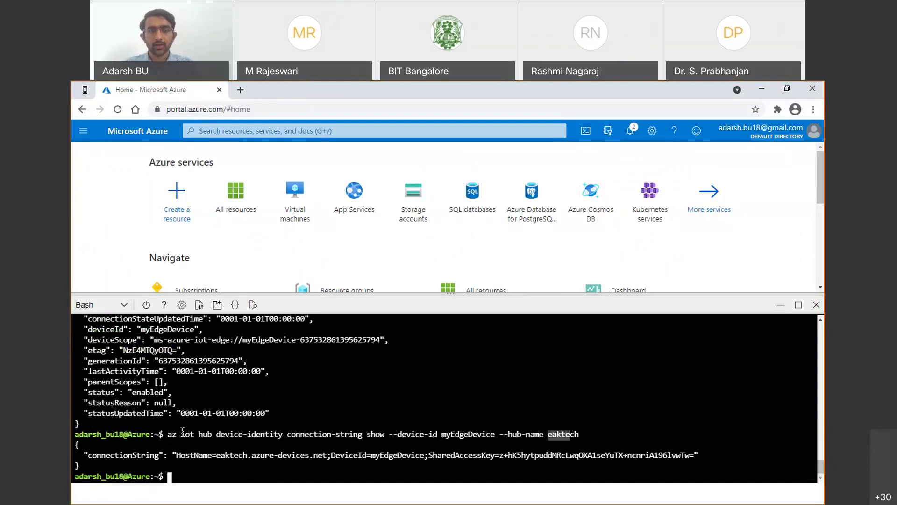
- Review the hub name in the connection-string command and the earlier az iot hub create attempts in the shell history
mouse_move(580, 434)
left_mouse_down()
mouse_move(548, 433)
mouse_move(580, 435)
left_mouse_up()
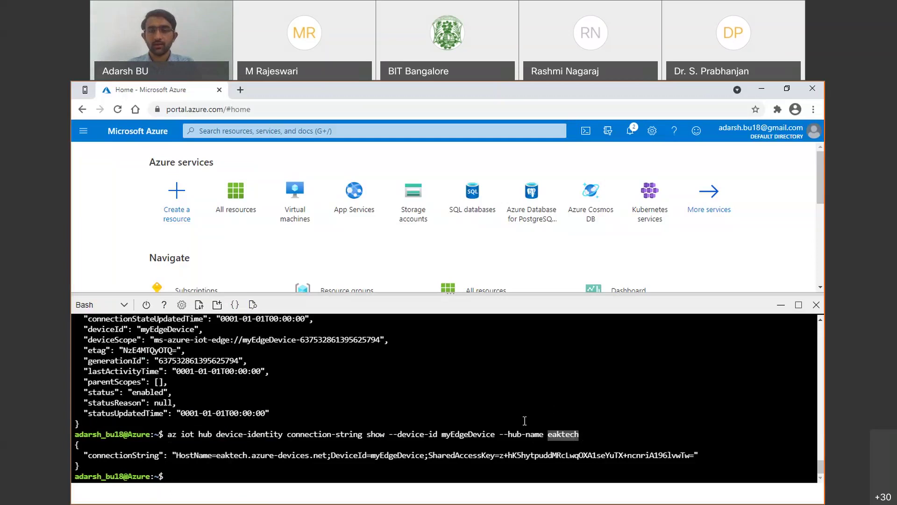
scroll(453, 398, "up", 10)
scroll(453, 399, "up", 15)
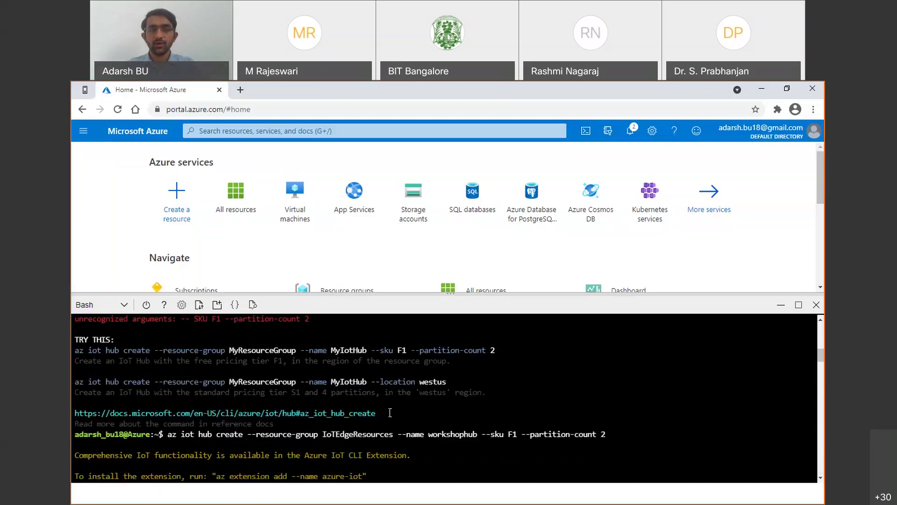
scroll(390, 413, "down", 2)
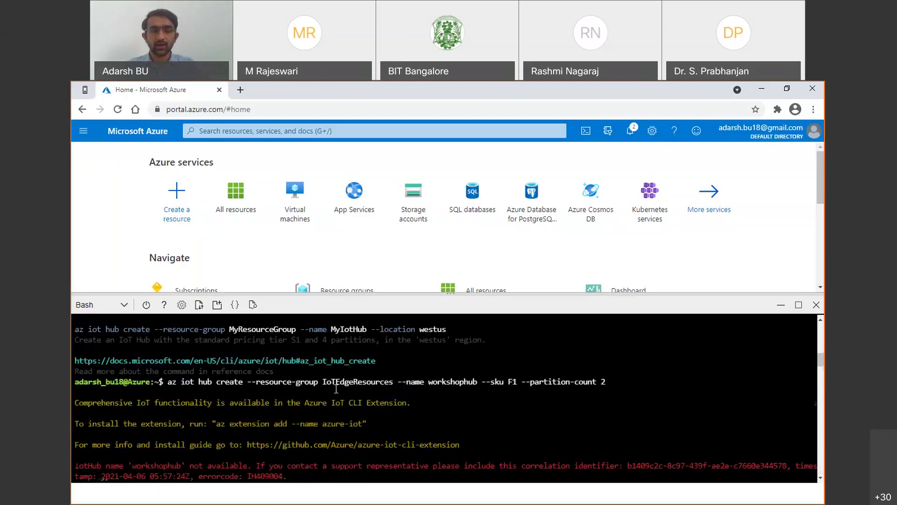
scroll(391, 410, "down", 6)
scroll(416, 425, "down", 15)
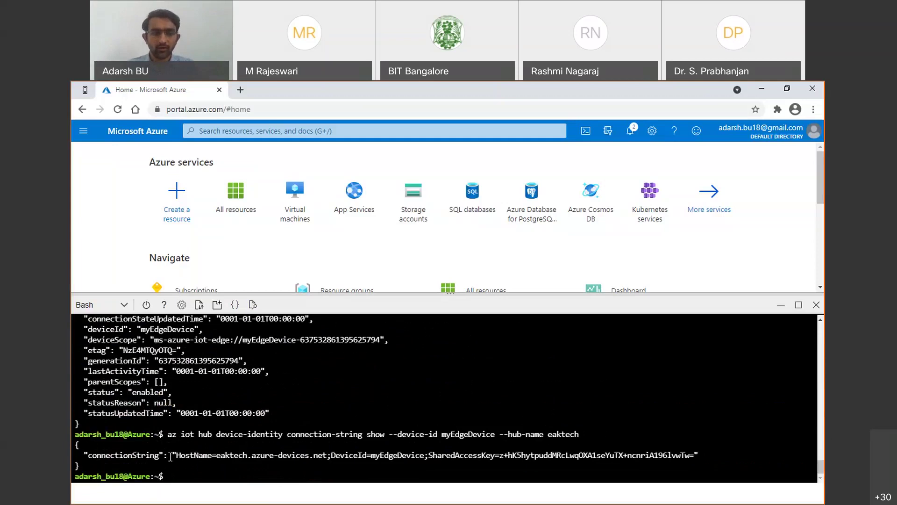
- Highlight the device-identity connection-string show command, its hub name eaktech, and the returned connection string for myEdgeDevice
left_click_drag(169, 454, 700, 456)
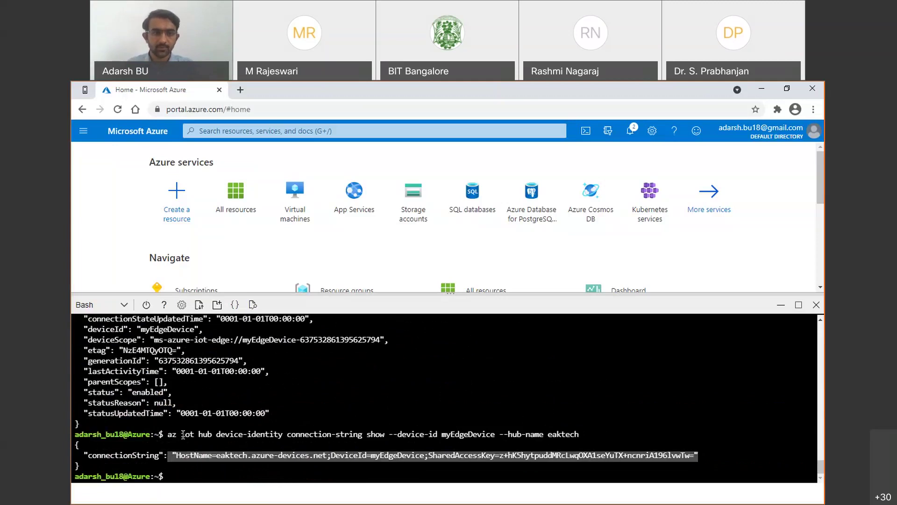
left_click_drag(168, 434, 378, 432)
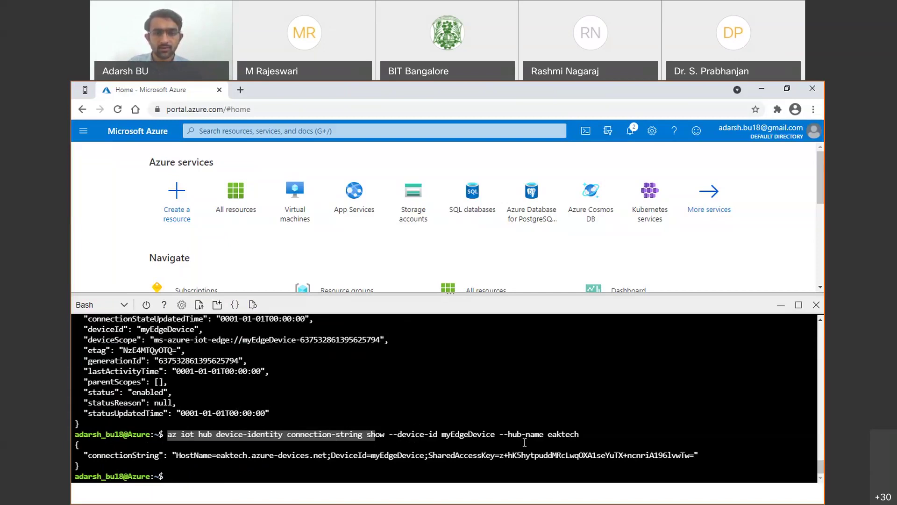
left_click_drag(547, 434, 580, 436)
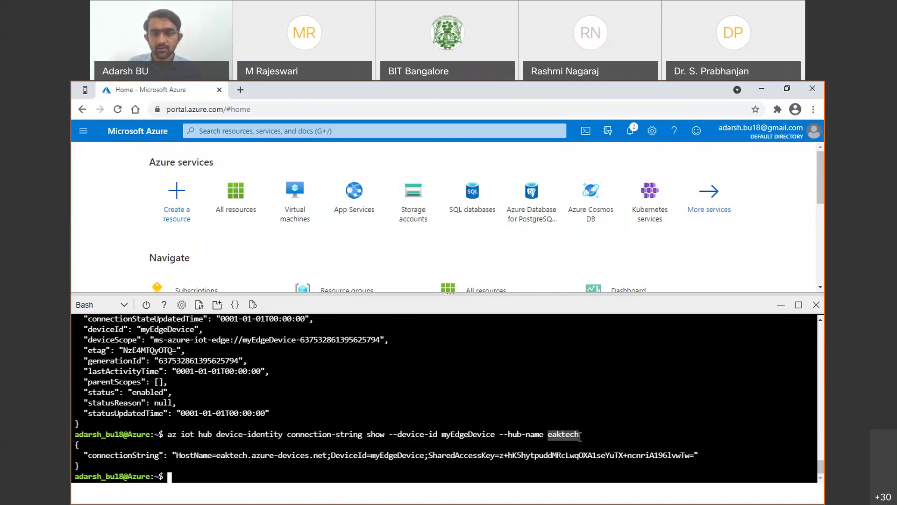
left_click_drag(173, 454, 697, 457)
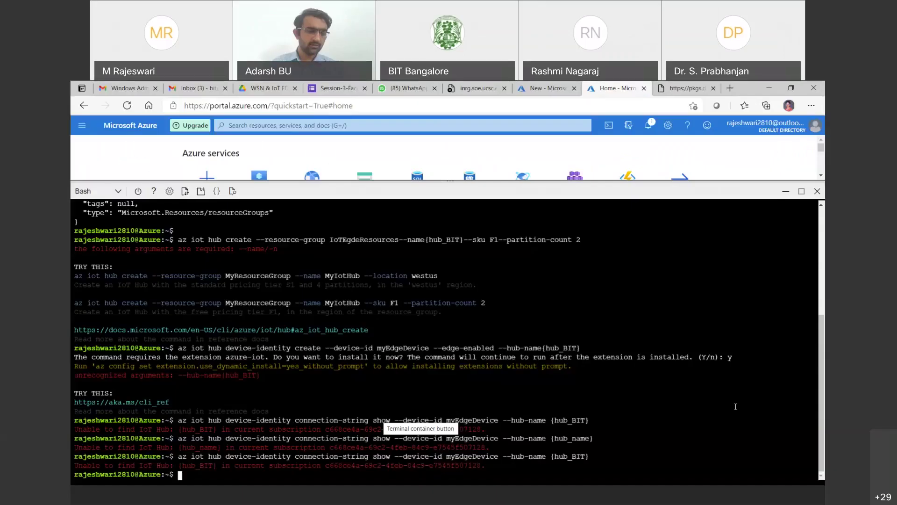
- Enlarge the participant's Cloud Shell pane and examine the hub name, spacing and errors in the az iot hub commands
left_click_drag(603, 183, 630, 148)
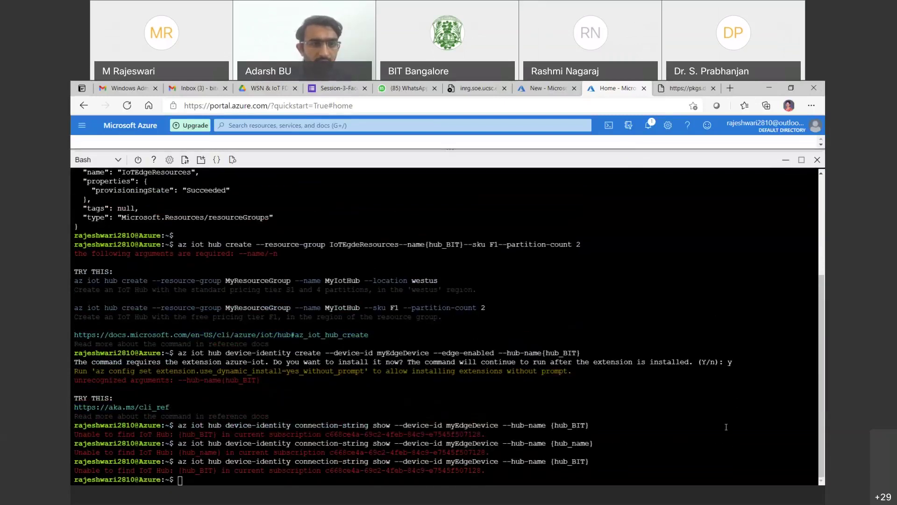
scroll(543, 333, "up", 5)
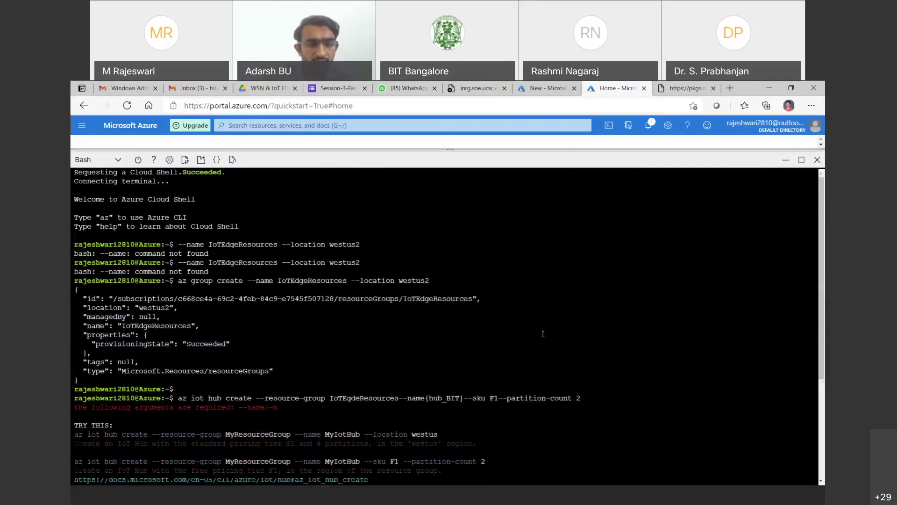
scroll(543, 334, "down", 5)
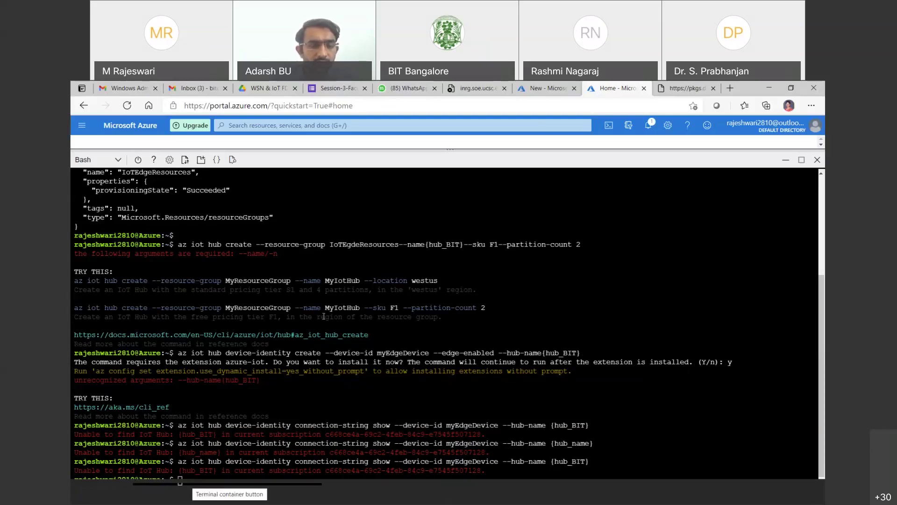
scroll(406, 305, "up", 5)
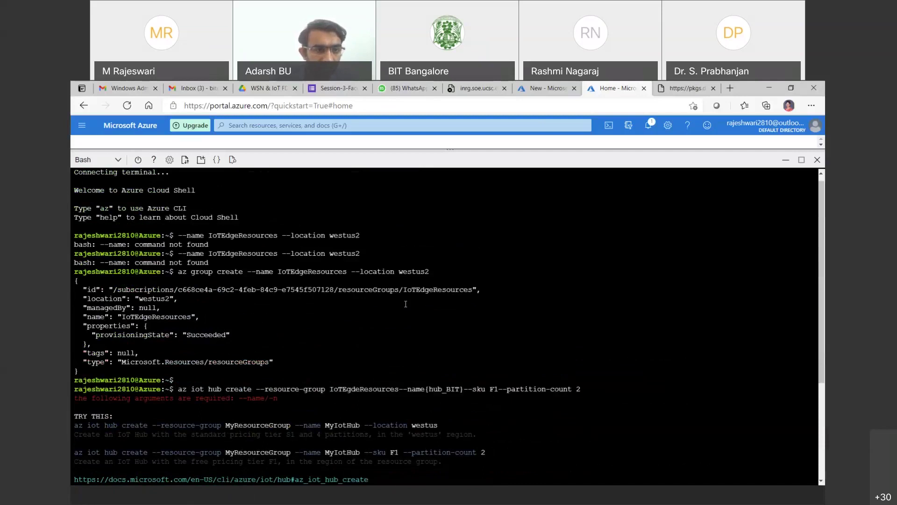
left_click_drag(464, 389, 435, 387)
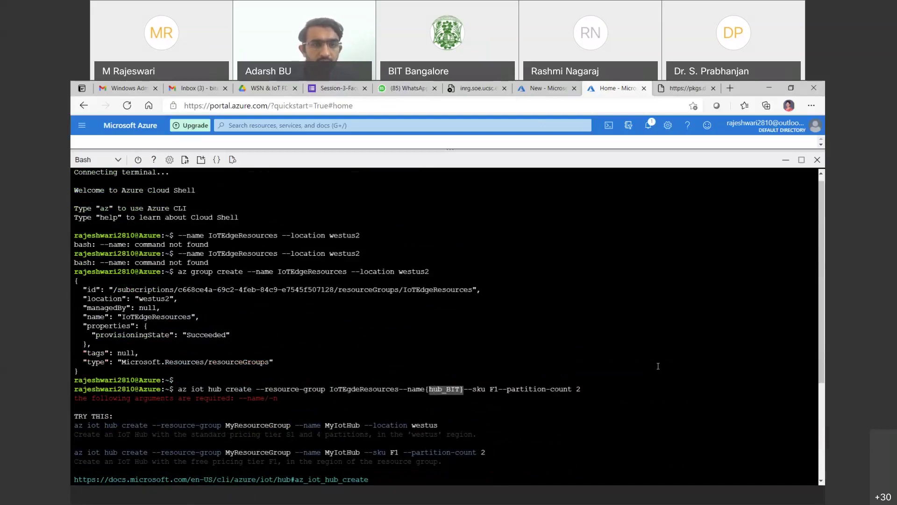
scroll(658, 366, "down", 2)
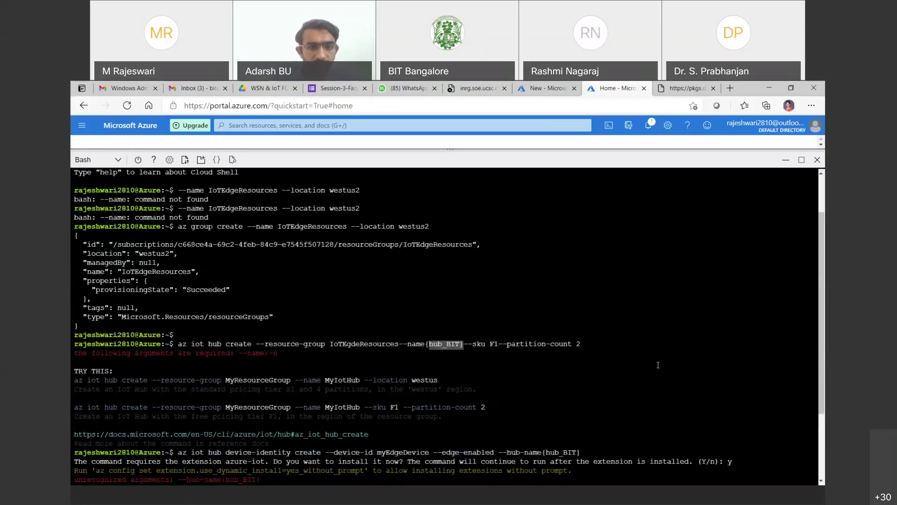
scroll(657, 364, "down", 2)
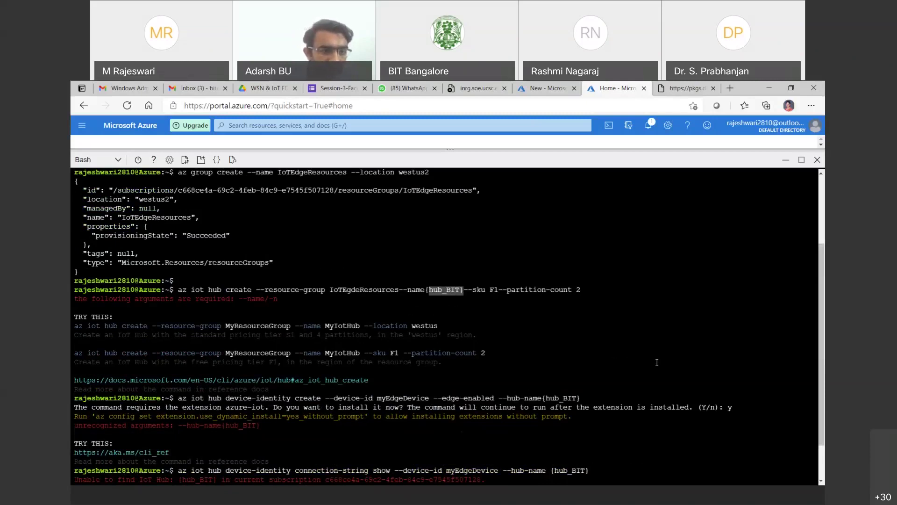
- Copy the earlier az iot hub device-identity create command for myEdgeDevice from the shell history and paste it at the current prompt
scroll(657, 362, "down", 2)
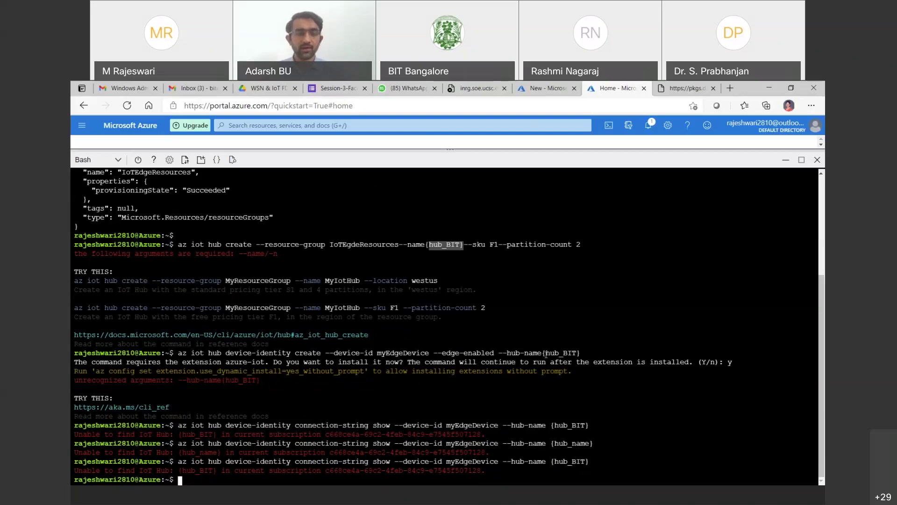
left_click_drag(586, 353, 174, 353)
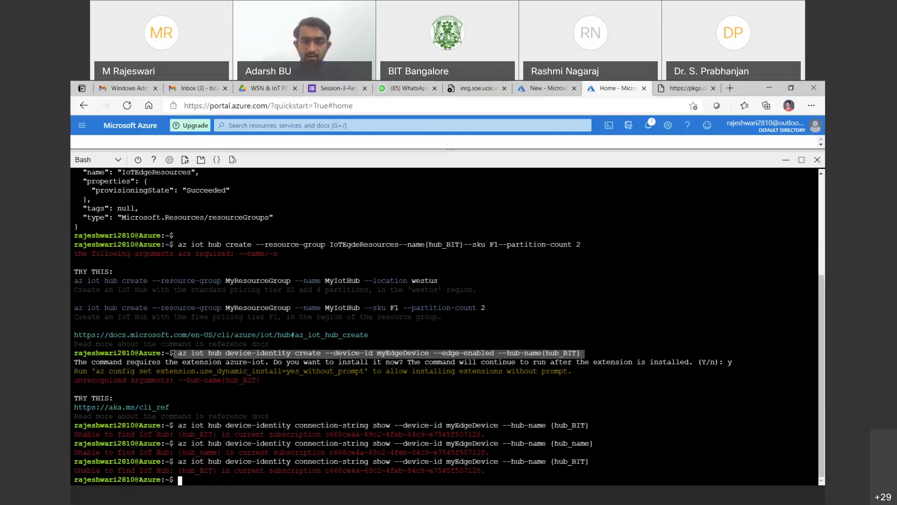
right_click(196, 356)
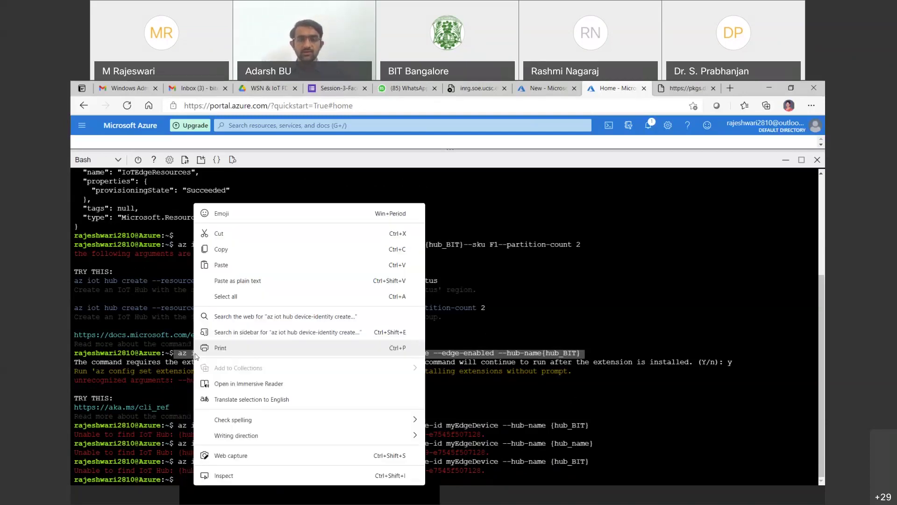
left_click(243, 252)
right_click(185, 480)
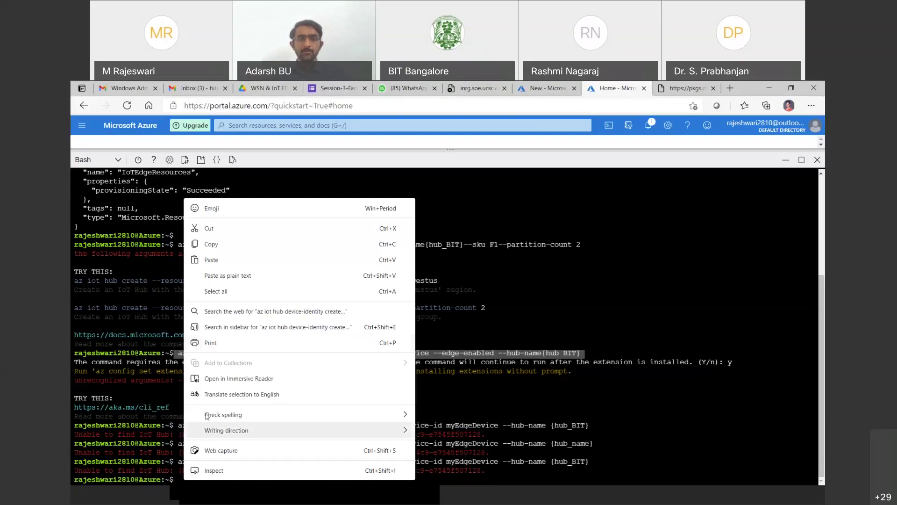
left_click(220, 266)
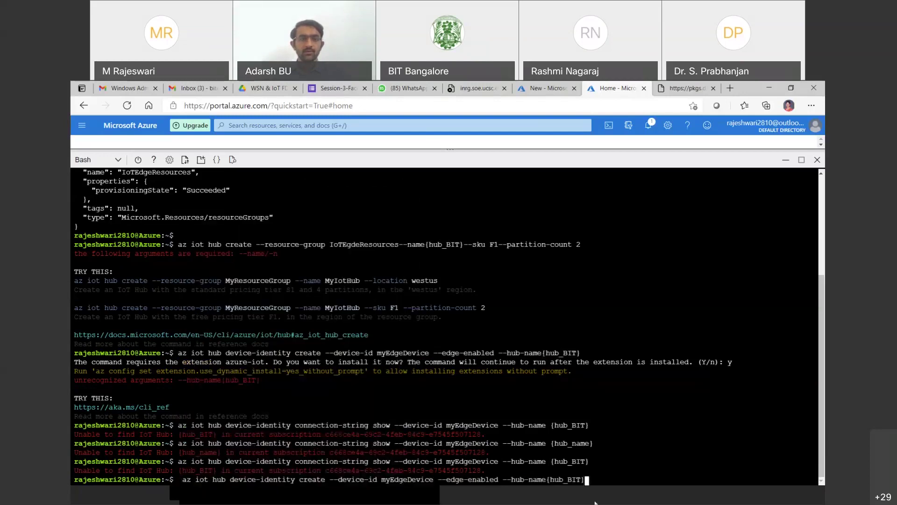
- Remove the braces around hub_BIT, separate it from --hub-name with a space, and run the device-identity create command
key("BackSpace")
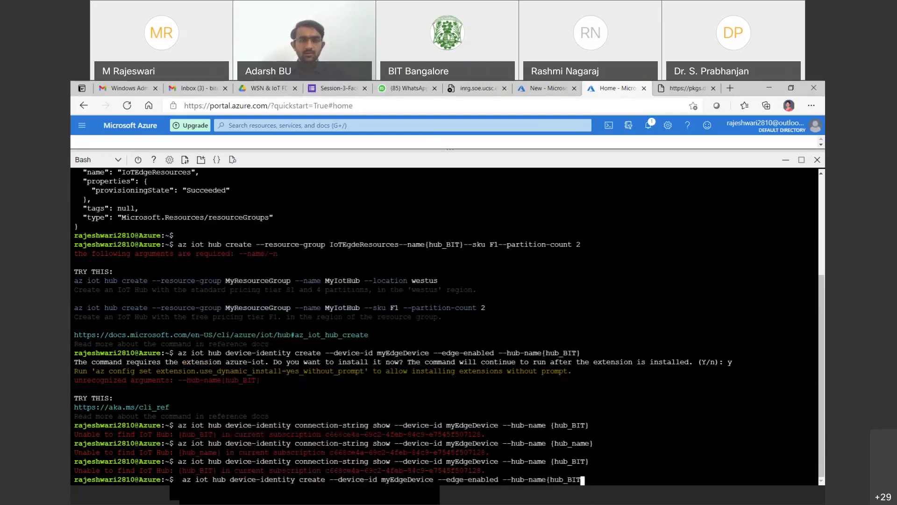
key("Left")
key("Left")
key("Left")
key("Left")
key("Left")
key("Left")
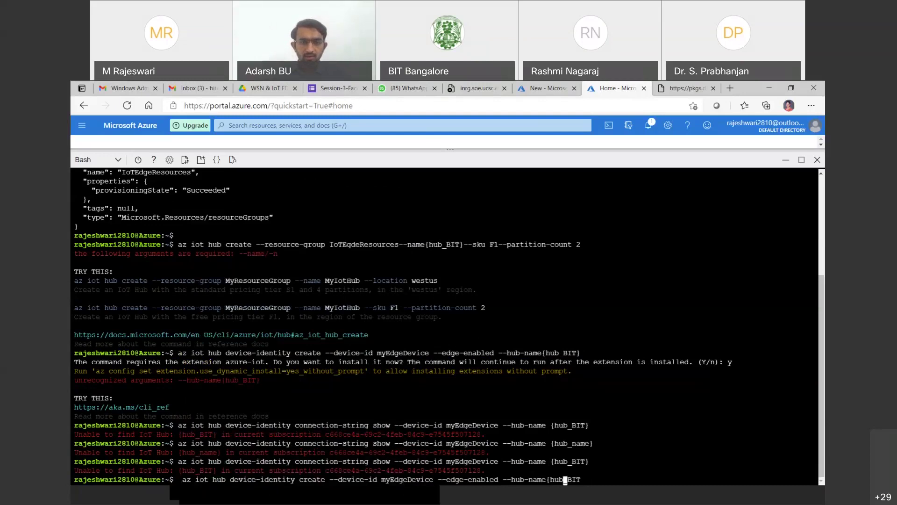
key("BackSpace")
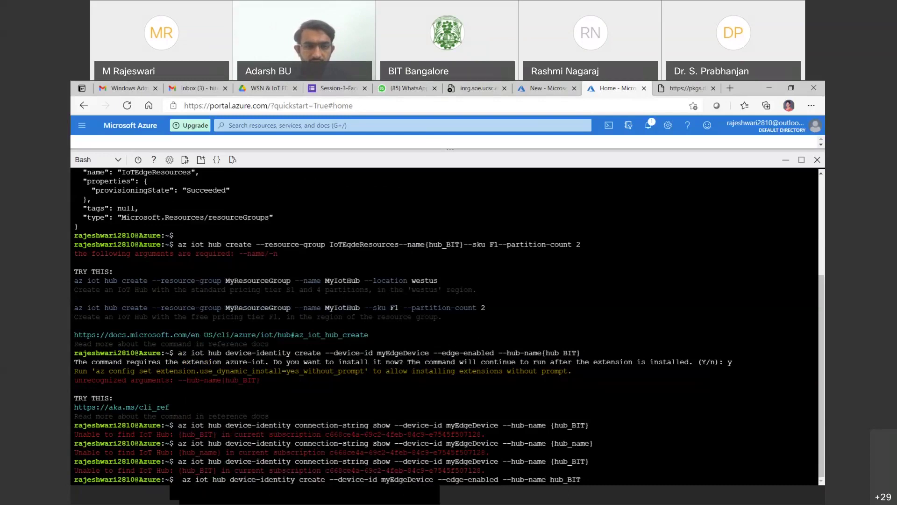
key("Return")
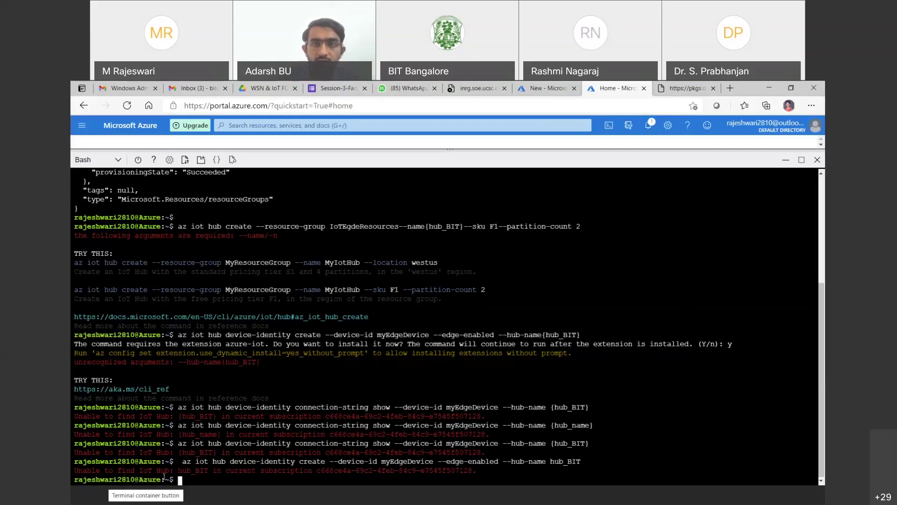
- Review the earlier commands, copy the failed az iot hub create command from the history, and paste it at the current prompt
scroll(264, 463, "up", 2)
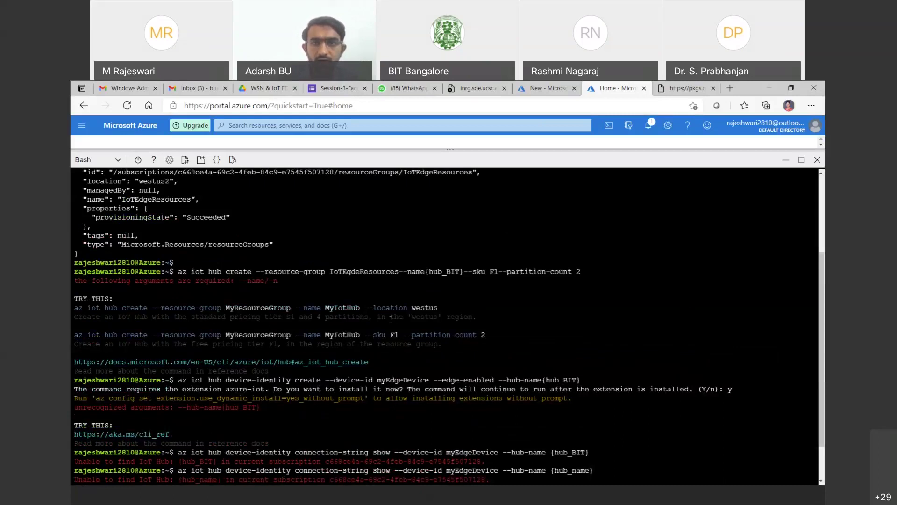
scroll(397, 444, "up", 5)
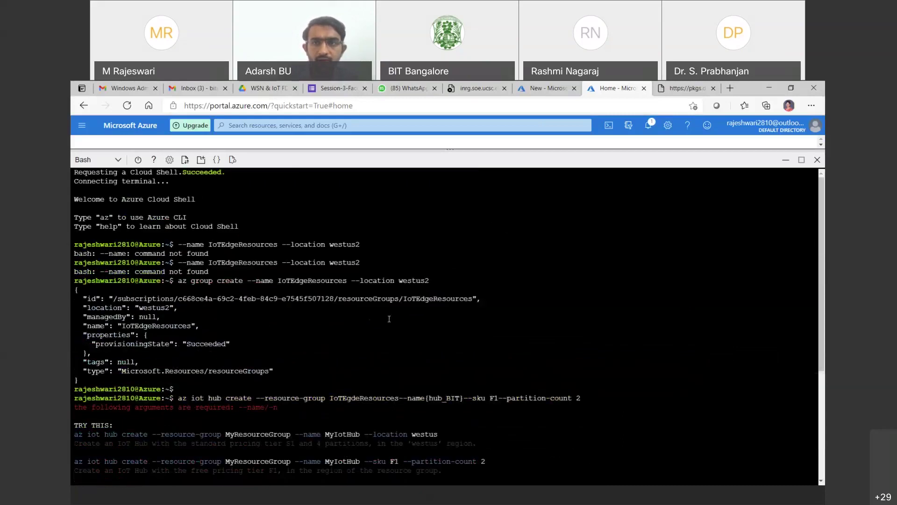
scroll(389, 319, "down", 7)
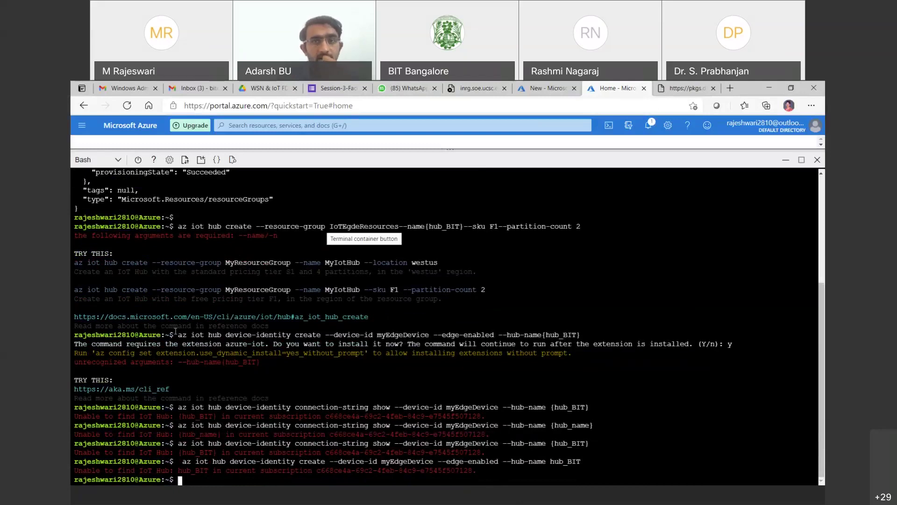
left_click_drag(178, 227, 584, 223)
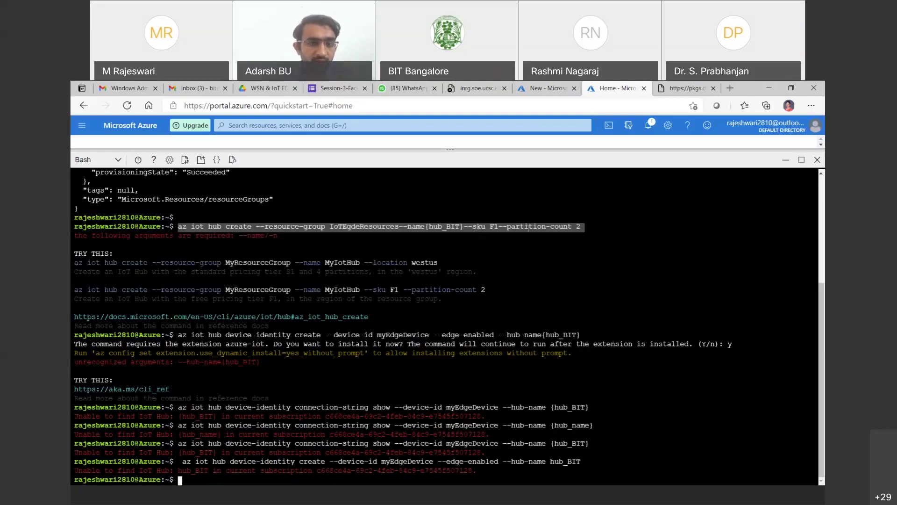
right_click(529, 230)
left_click(556, 249)
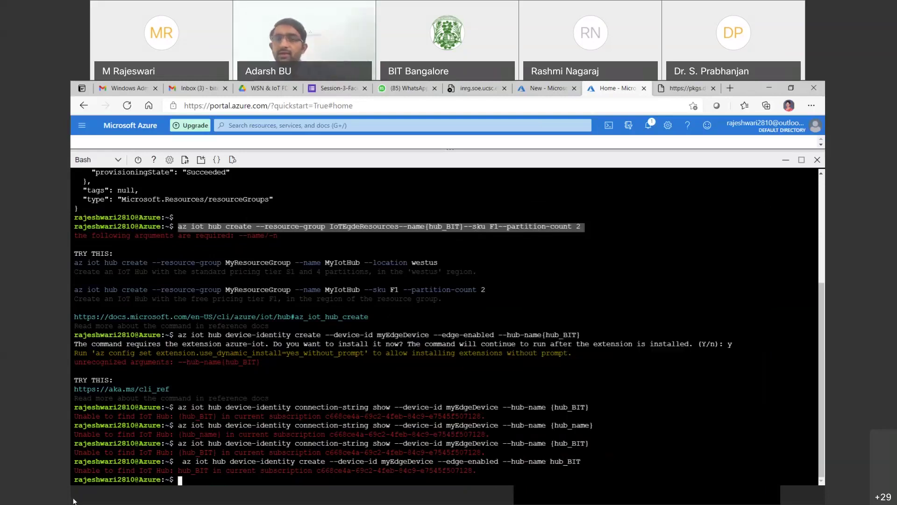
right_click(178, 480)
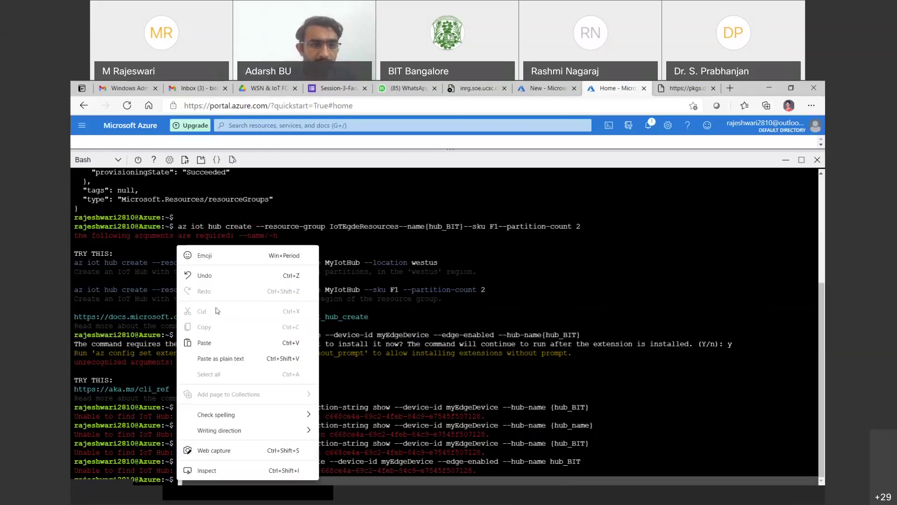
left_click(219, 344)
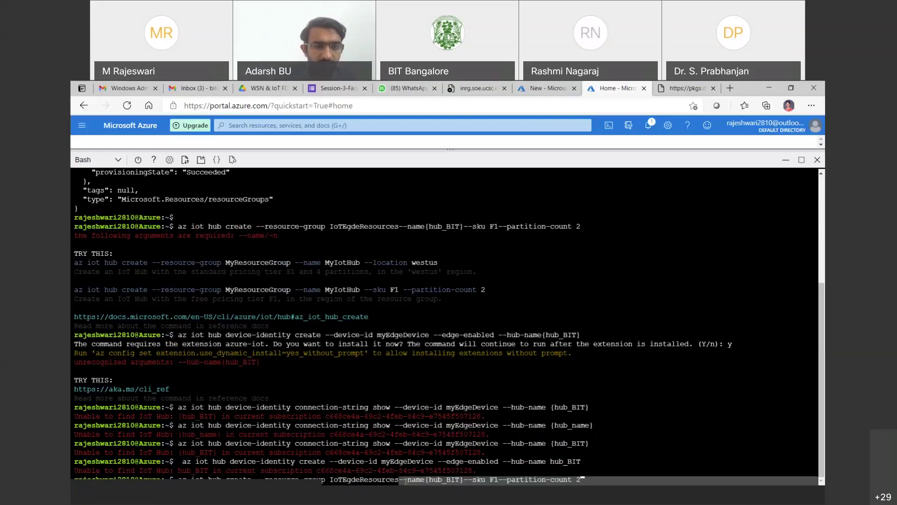
- Add the missing spaces before and after --name in the pasted az iot hub create command
key("Left")
key("Left")
key("Left")
key("Left")
key("Left")
key("Left")
key("Left")
key("Left")
key("Left")
key("Left")
key("Left")
key("Left")
key("Left")
key("Left")
key("Left")
key("Left")
key("Left")
key("Left")
key("Left")
key("Left")
key("Left")
key("Left")
key("Left")
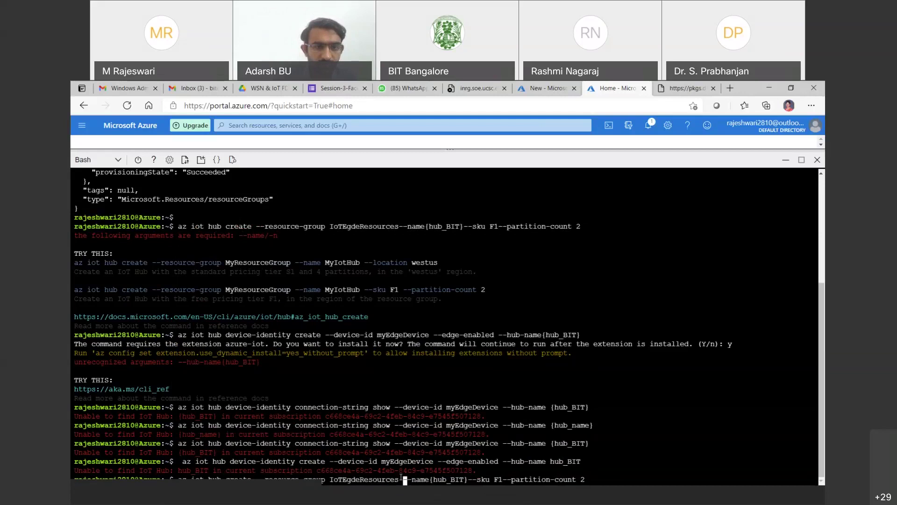
key("Right")
key("Right")
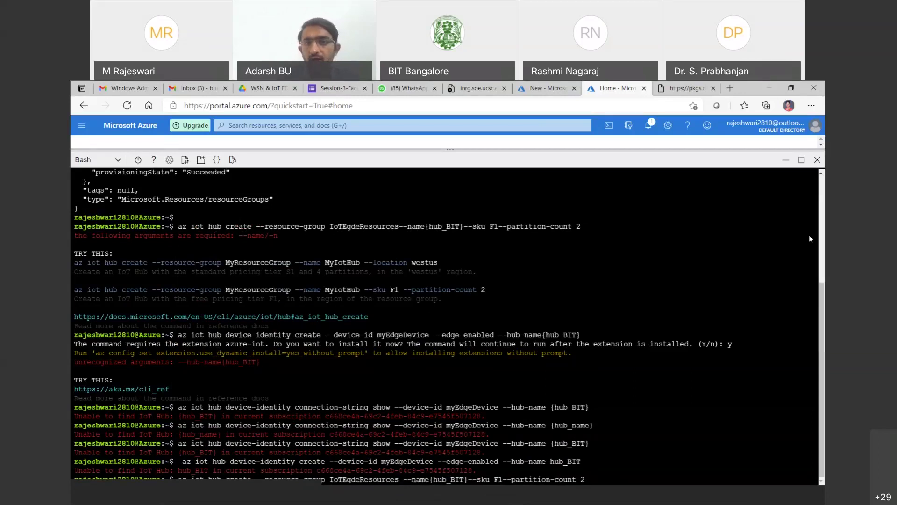
key("Right")
key("Right")
key("Right")
key("Right")
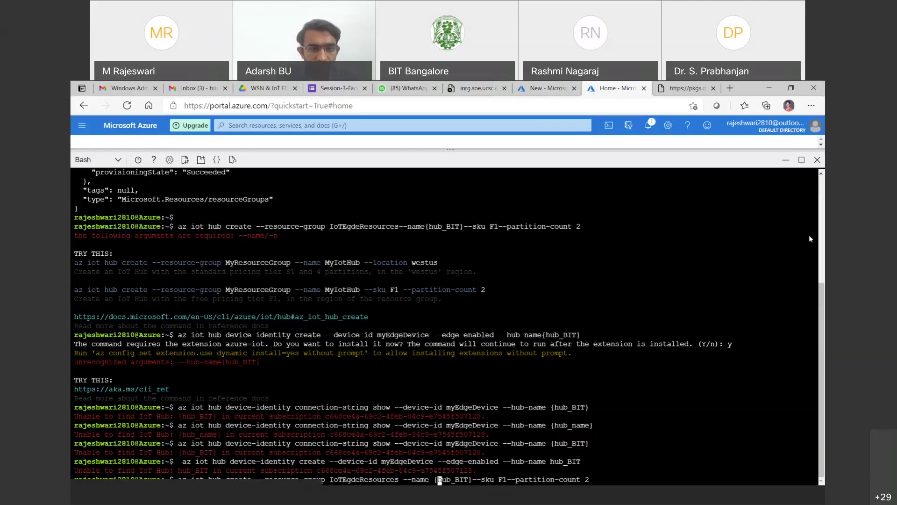
- Remove the braces around hub_BIT in the az iot hub create command and separate the name from --sku with a space
key("Delete")
key("Right")
key("Right")
key("Right")
key("Right")
key("Right")
key("Right")
key("Right")
key("Delete")
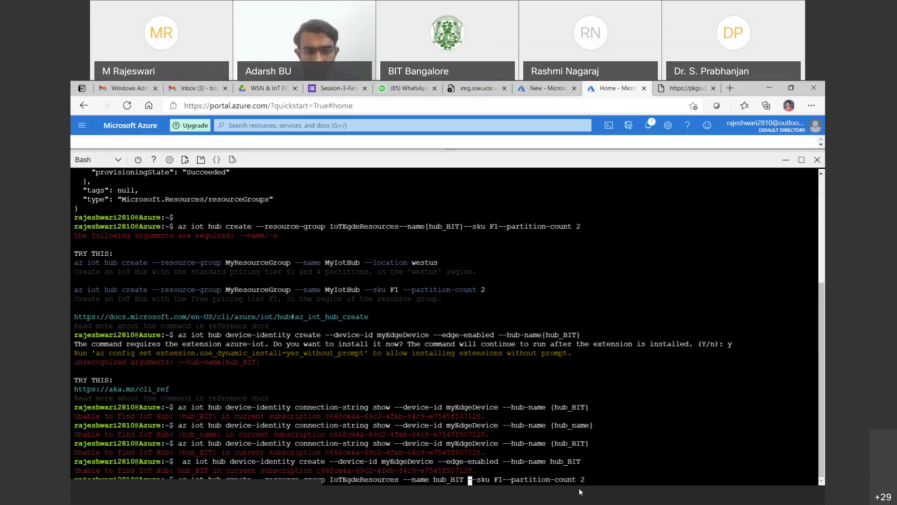
- Add a space between F1 and --partition-count, then run the corrected az iot hub create command
double_click(592, 480)
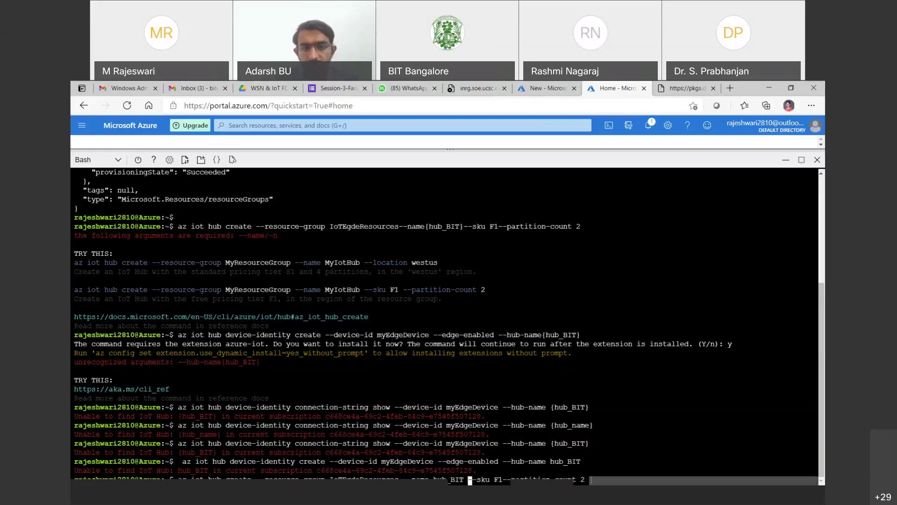
left_click_drag(591, 480, 505, 478)
left_click(505, 478)
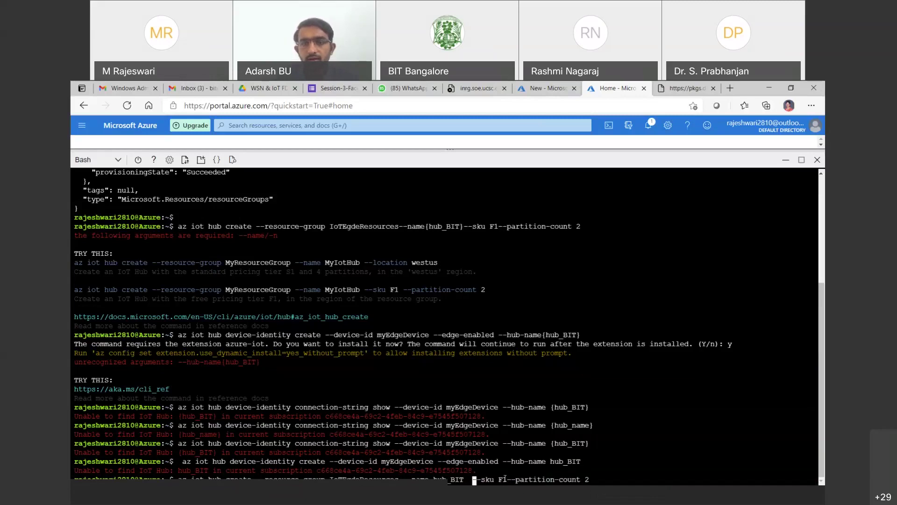
key("Right")
key("Right")
key("Right")
key("Right")
key("Right")
key("Right")
key("Right")
key("Right")
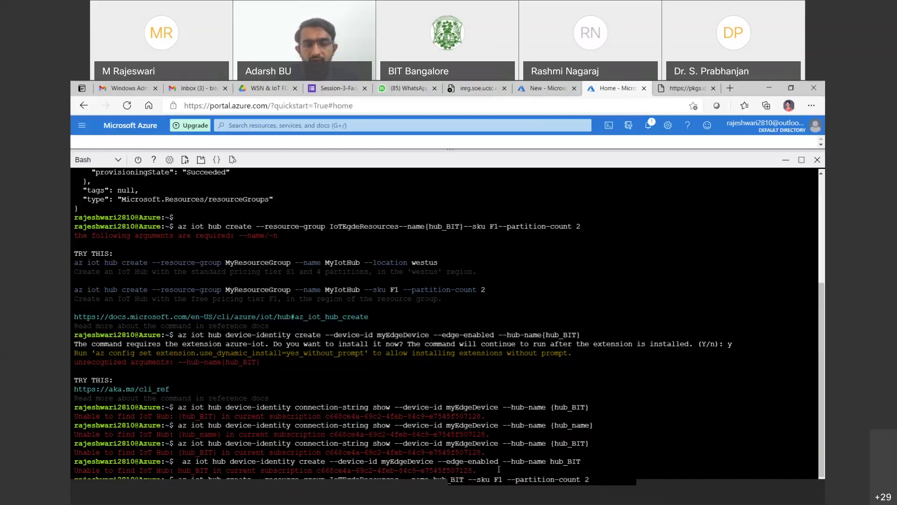
key("Right")
key("Right")
key("Right")
key("Right")
key("Right")
key("Right")
key("Right")
key("Right")
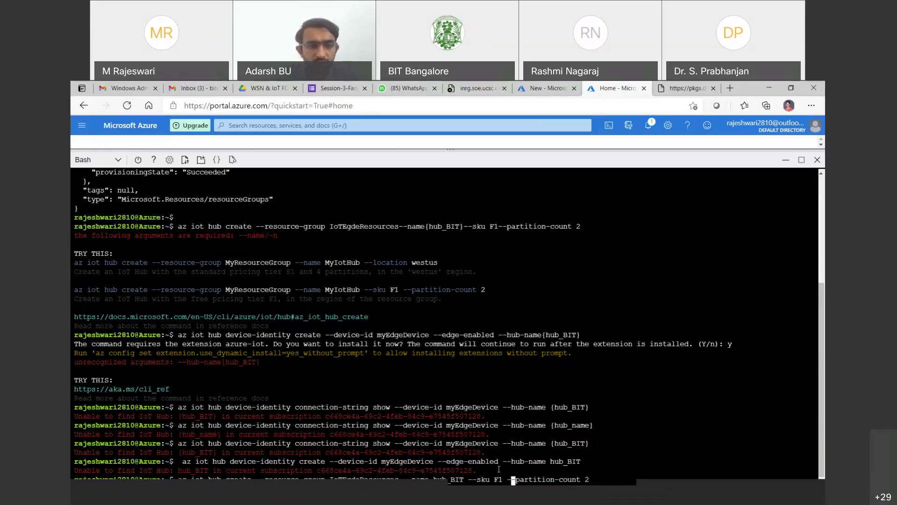
key("Right")
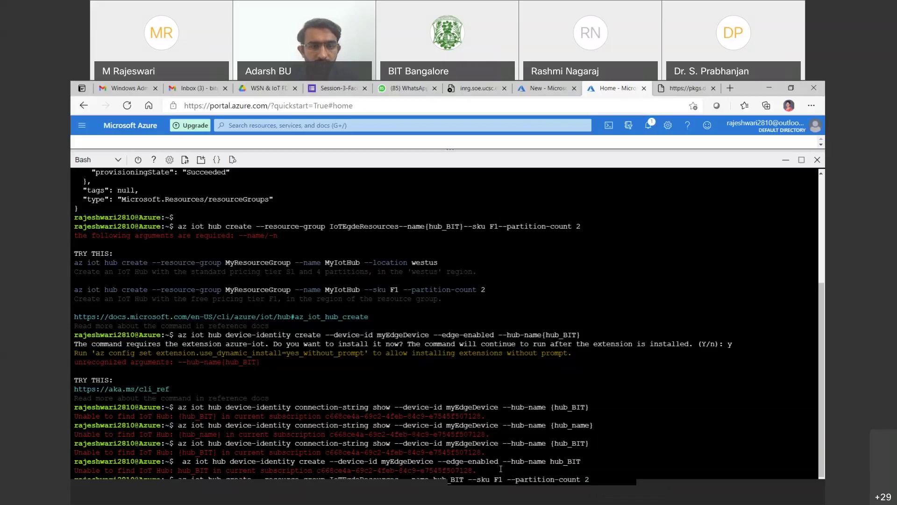
key("Right")
key("Right")
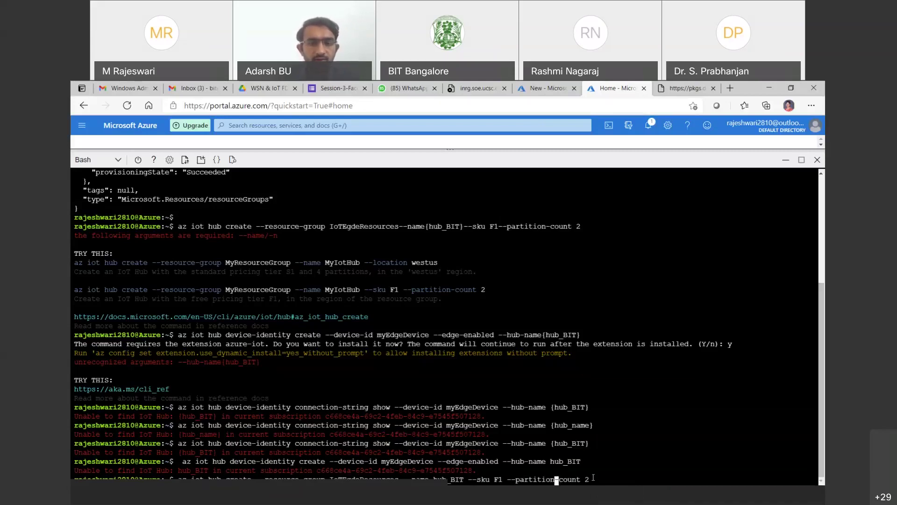
key("Return")
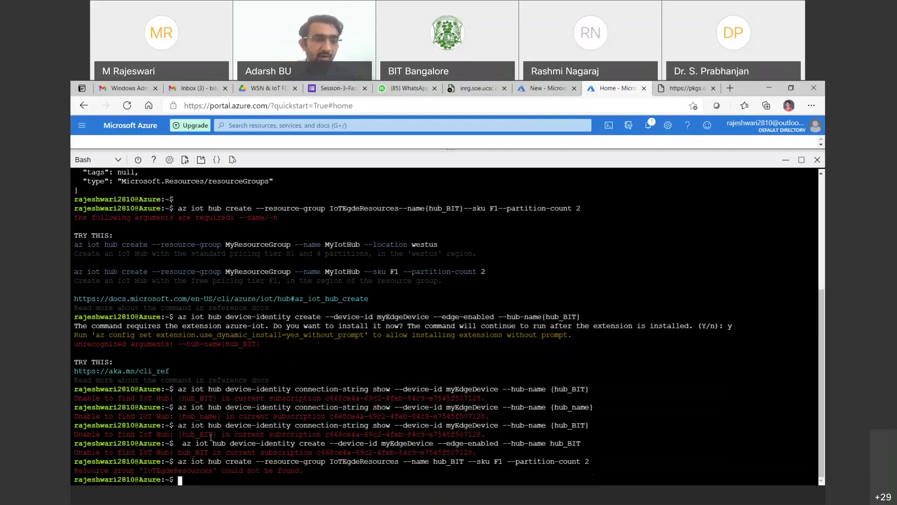
scroll(245, 329, "up", 7)
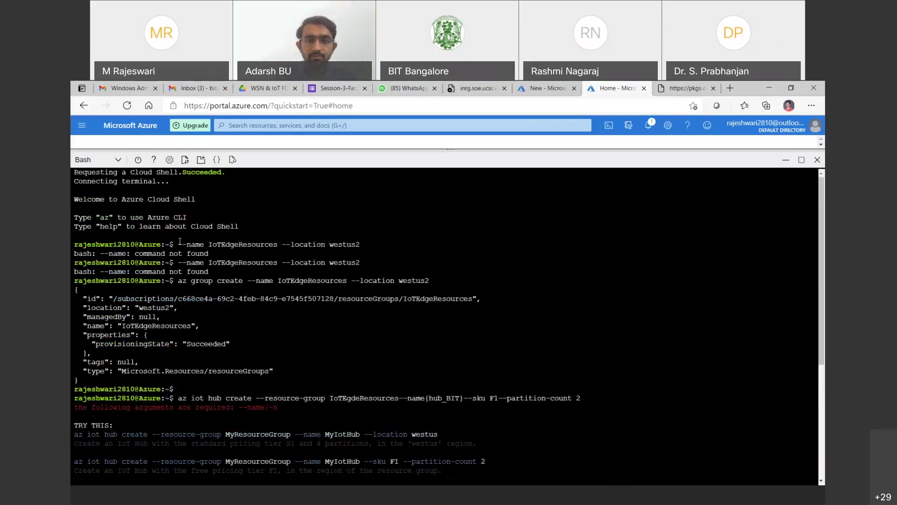
left_click_drag(178, 244, 363, 246)
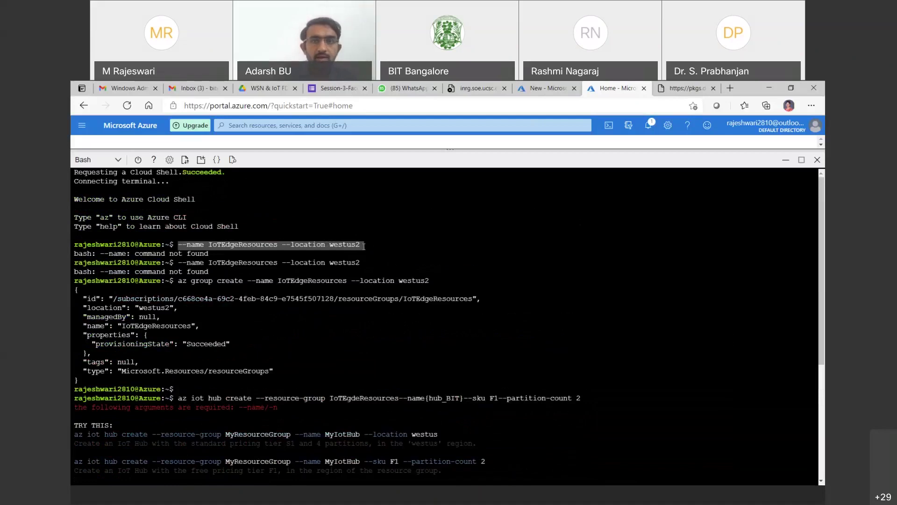
right_click(286, 246)
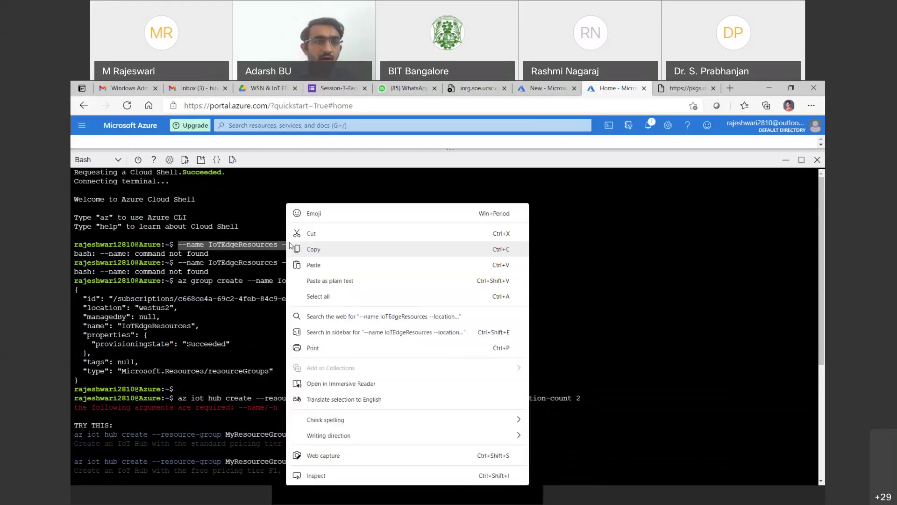
left_click(312, 249)
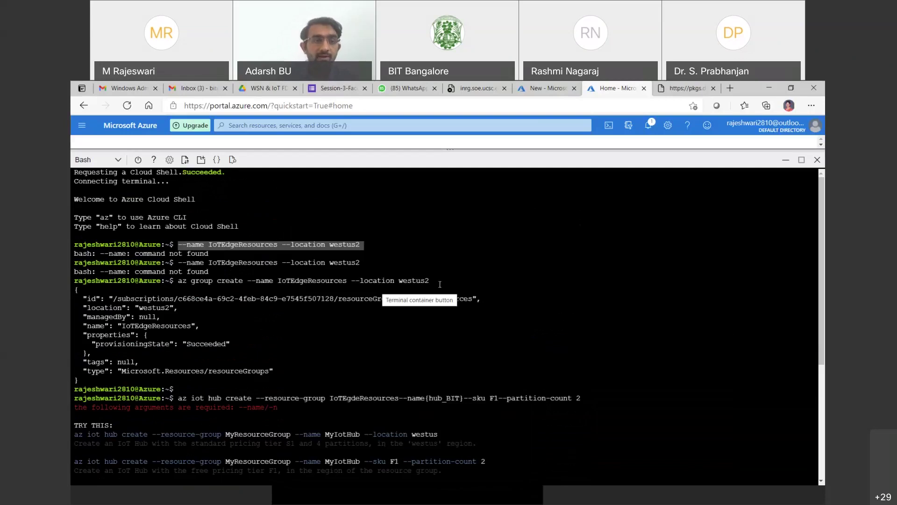
- Copy the earlier az group create --name IoTEdgeResources --location westus2 command from the history and paste it at the current prompt
left_click_drag(178, 281, 430, 281)
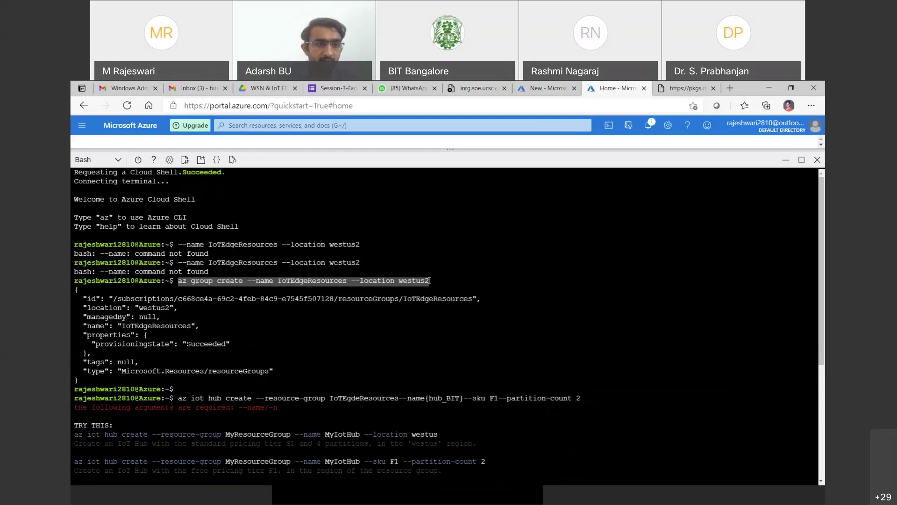
right_click(416, 202)
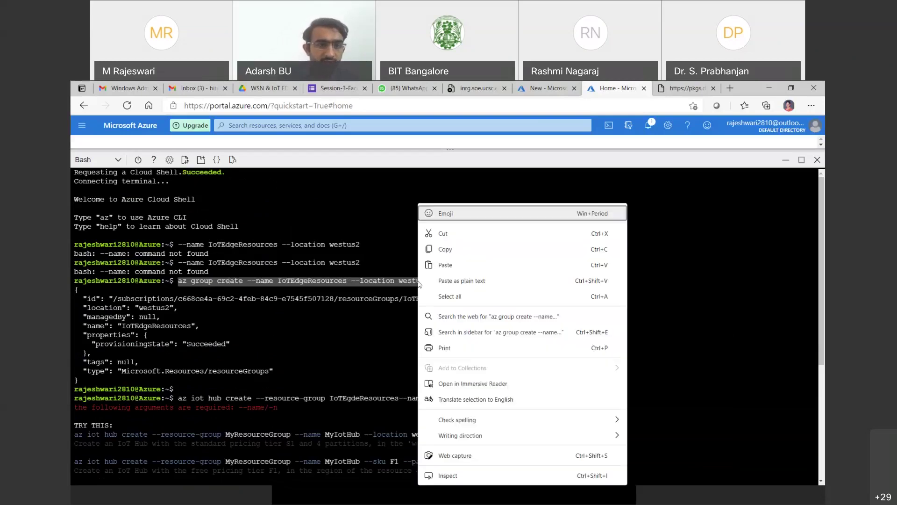
left_click(449, 248)
key("ctrl+v")
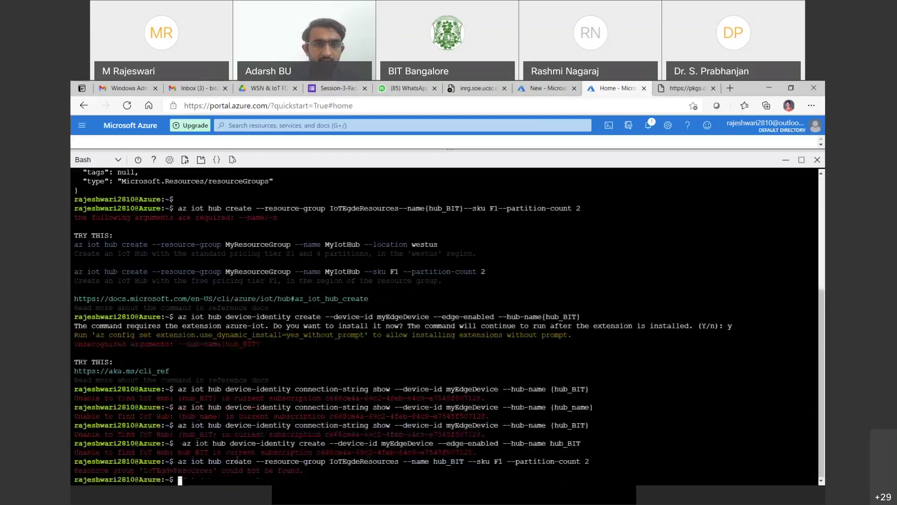
right_click(181, 481)
left_click(212, 343)
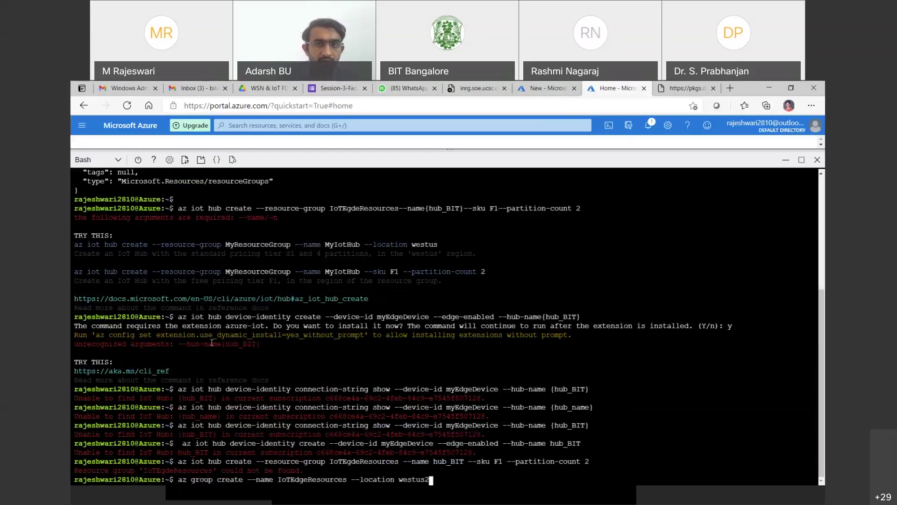
- Run the pasted az group create command for IoTEdgeResources in westus2
key("Return")
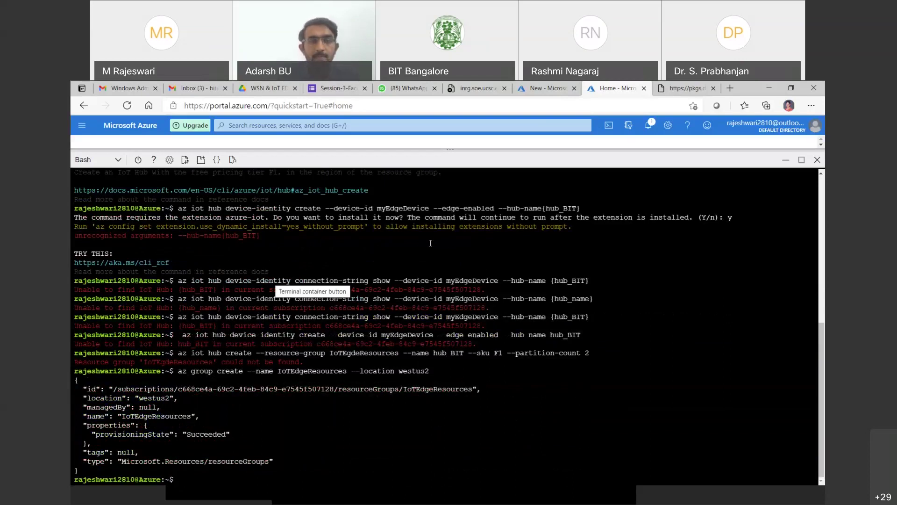
scroll(431, 244, "up", 4)
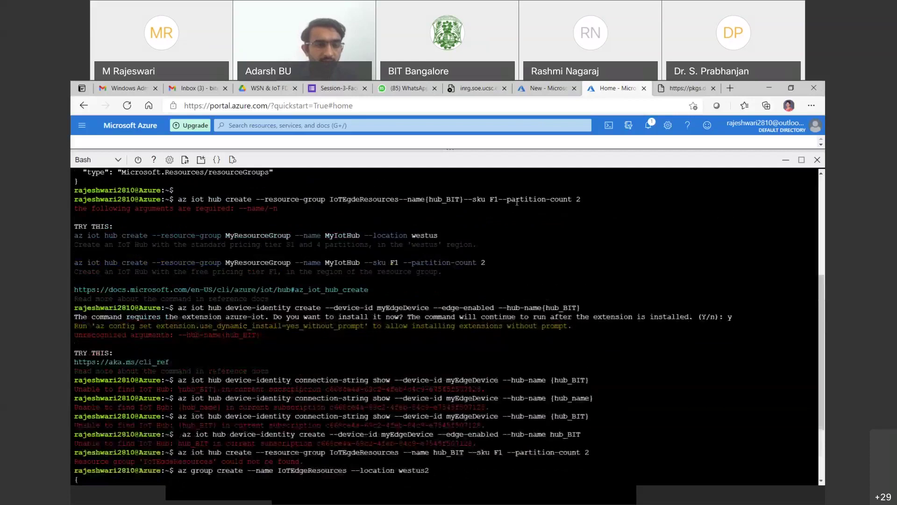
left_click_drag(176, 199, 582, 200)
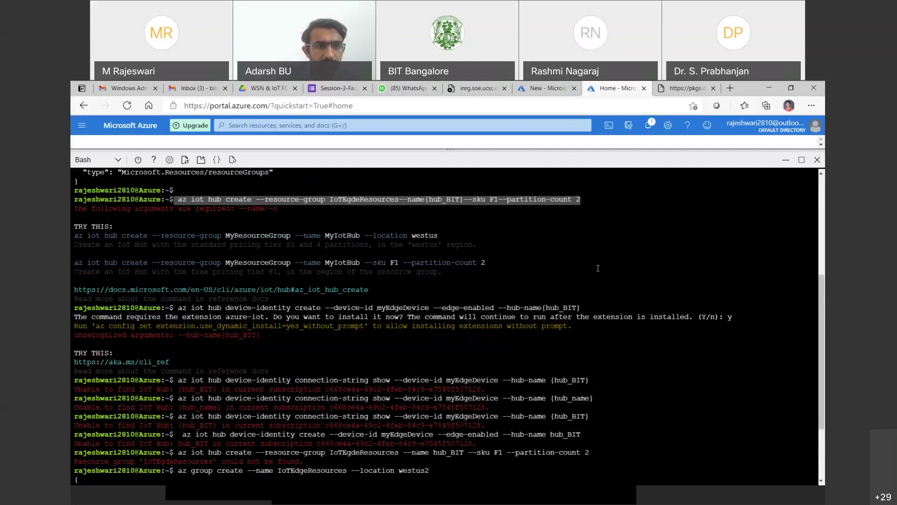
scroll(598, 268, "down", 4)
left_click_drag(595, 354, 523, 354)
left_click(513, 399)
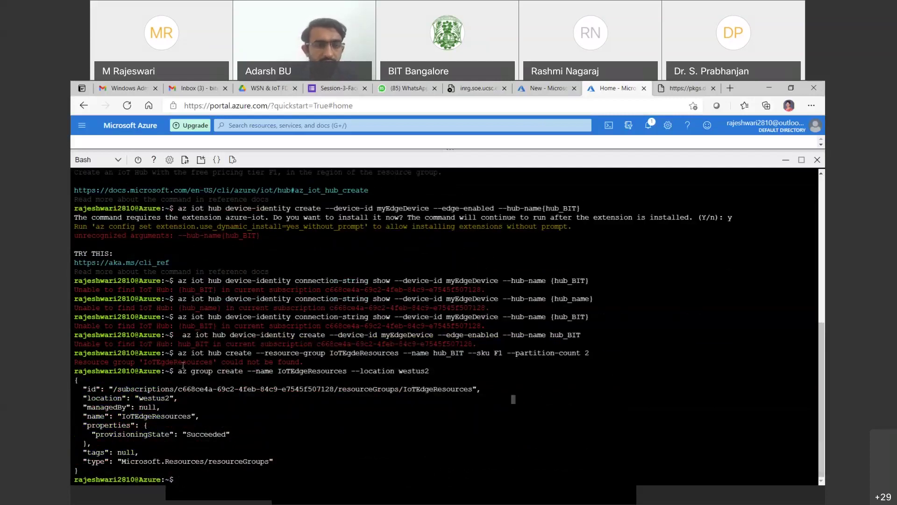
- Copy the corrected az iot hub create command with --name hub_BIT from the shell history, paste it at the current prompt and rerun it
double_click(182, 353)
left_click_drag(198, 354, 591, 354)
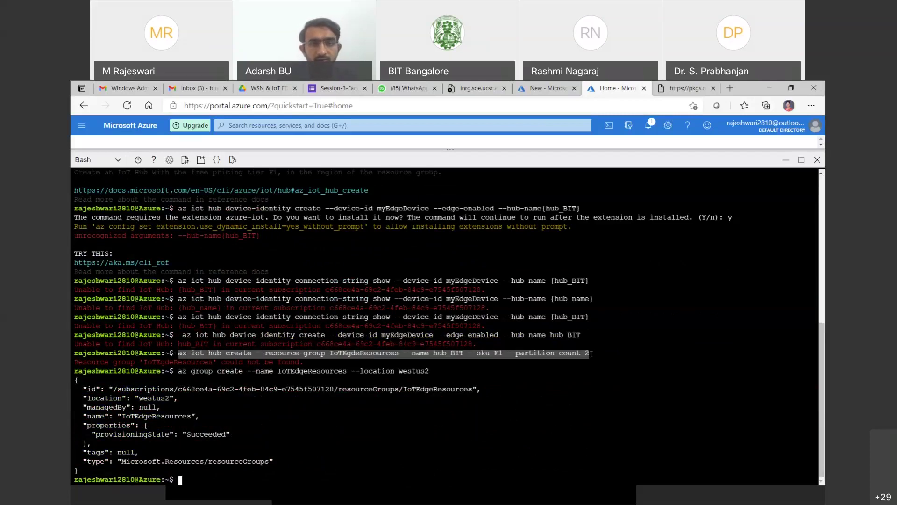
right_click(581, 353)
left_click(603, 248)
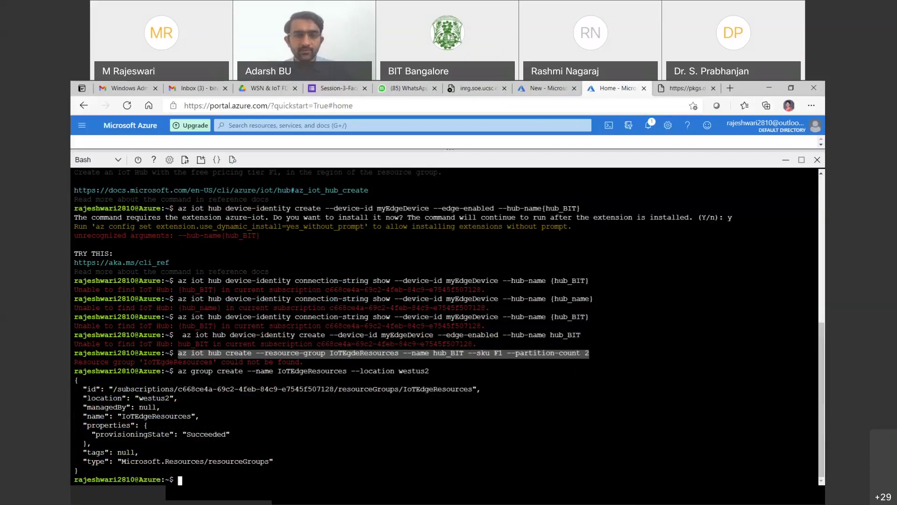
right_click(177, 480)
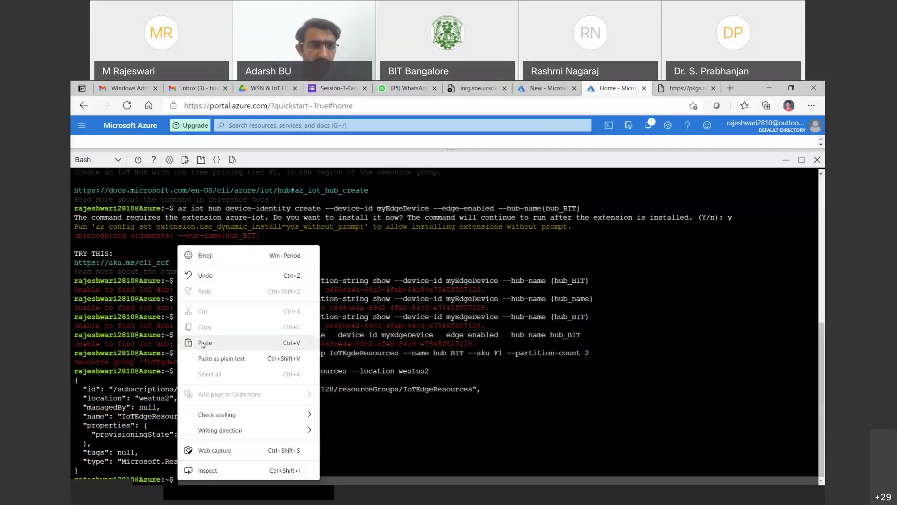
left_click(202, 345)
key("Return")
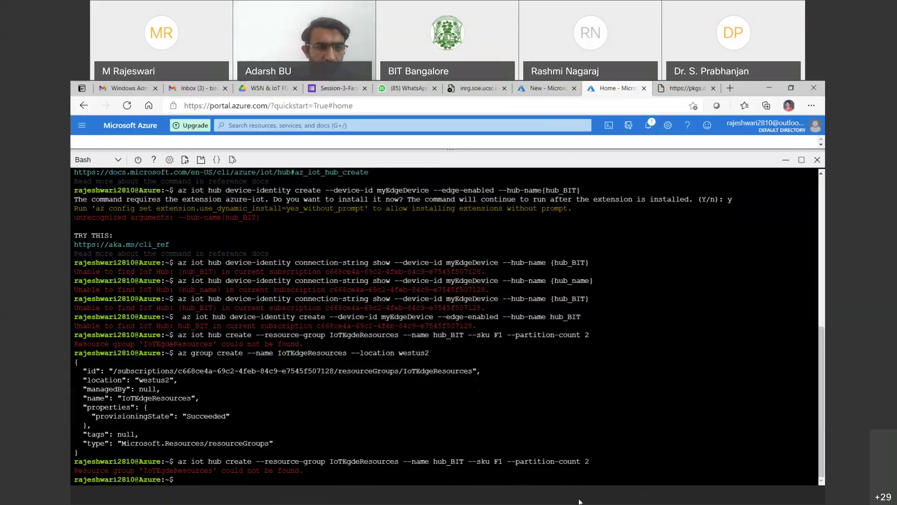
- Recall the last az iot hub create command for hub_BIT, go through its arguments and run it again
key("Up")
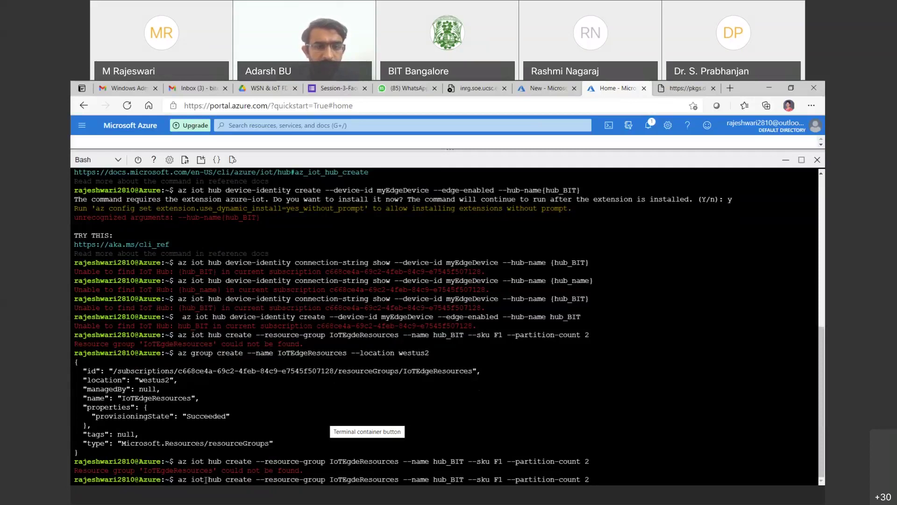
key("Left")
key("Left")
key("Left")
key("Left")
key("Left")
key("Left")
key("Left")
key("Left")
key("Left")
key("Left")
key("Left")
key("Left")
key("Left")
key("Left")
key("Left")
key("Left")
key("Left")
key("Left")
key("Left")
key("Left")
key("Left")
key("Left")
key("Left")
key("Left")
key("Left")
key("Left")
key("Left")
key("Left")
key("Left")
key("Left")
key("Left")
key("Left")
key("Left")
key("Left")
key("Left")
key("Left")
key("Left")
key("Left")
key("Left")
key("Left")
key("Left")
key("Left")
key("Left")
key("Left")
key("Right")
key("Right")
key("Right")
key("Right")
key("Right")
key("Right")
key("Right")
key("Right")
key("Right")
key("Right")
key("Right")
key("Right")
key("Right")
key("Right")
key("Right")
key("Right")
key("Right")
key("Right")
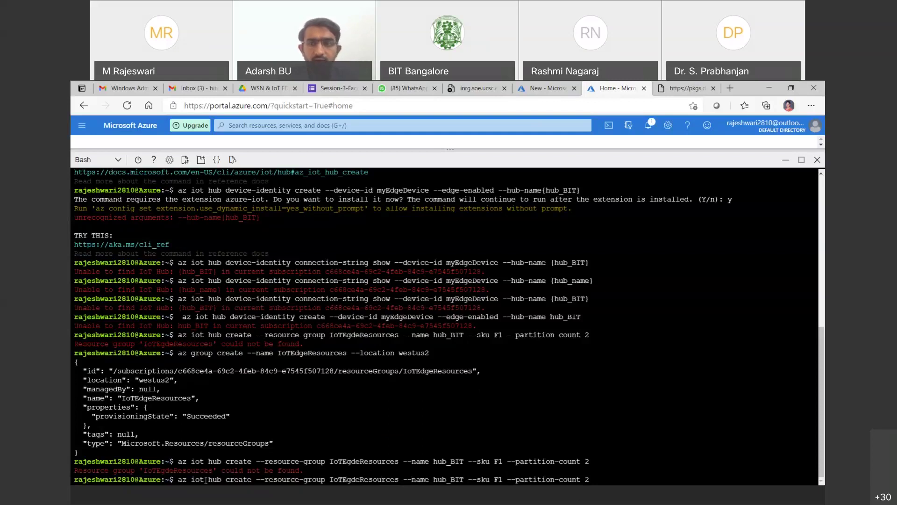
key("Left")
key("Left")
key("Left")
key("Left")
key("Left")
key("Left")
key("Left")
key("Left")
key("Left")
key("Left")
key("Left")
key("Left")
key("Left")
key("Left")
key("Left")
key("Left")
key("Left")
key("Left")
key("Left")
key("Left")
key("Left")
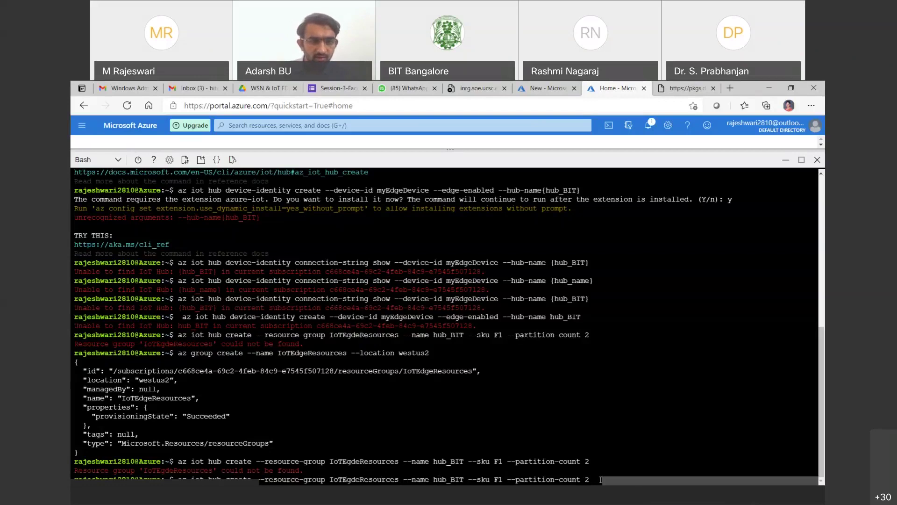
key("Right")
key("Right")
key("Right")
key("Right")
key("Right")
key("Right")
key("Right")
key("Right")
key("Right")
key("Right")
key("Right")
key("Right")
key("Right")
key("Right")
key("Right")
key("Right")
key("Right")
key("Right")
key("Right")
key("Right")
key("Right")
key("Right")
key("Right")
key("Right")
key("Right")
key("Right")
key("Right")
key("Right")
key("Right")
key("Right")
key("Right")
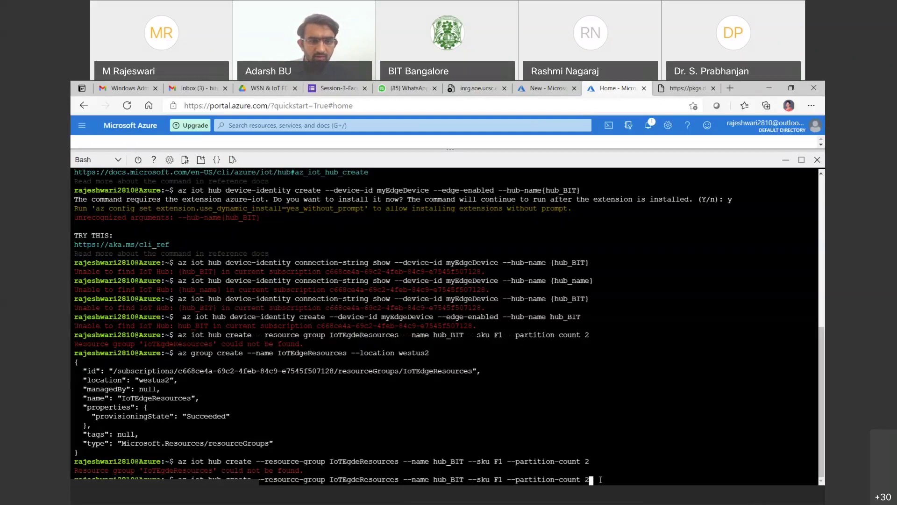
key("Return")
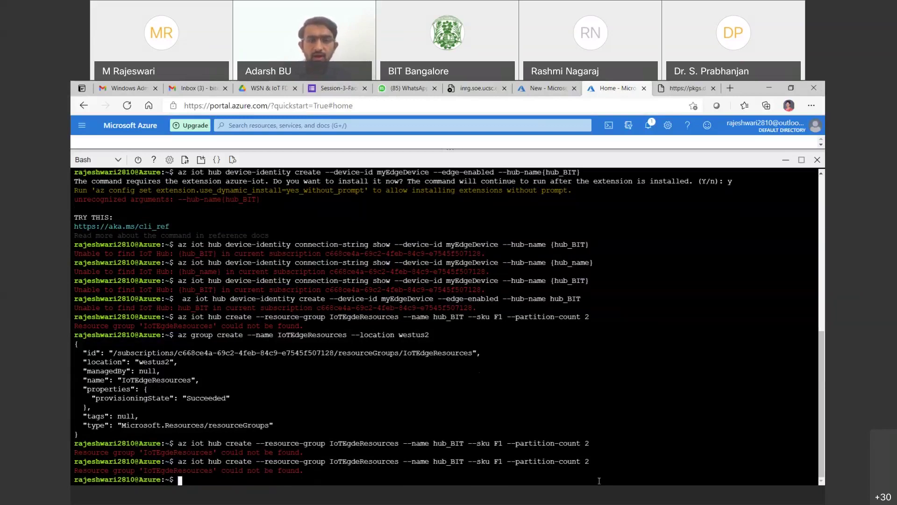
- Shrink the Cloud Shell pane and open the All resources list in the portal to check which resources exist
left_click_drag(607, 149, 600, 377)
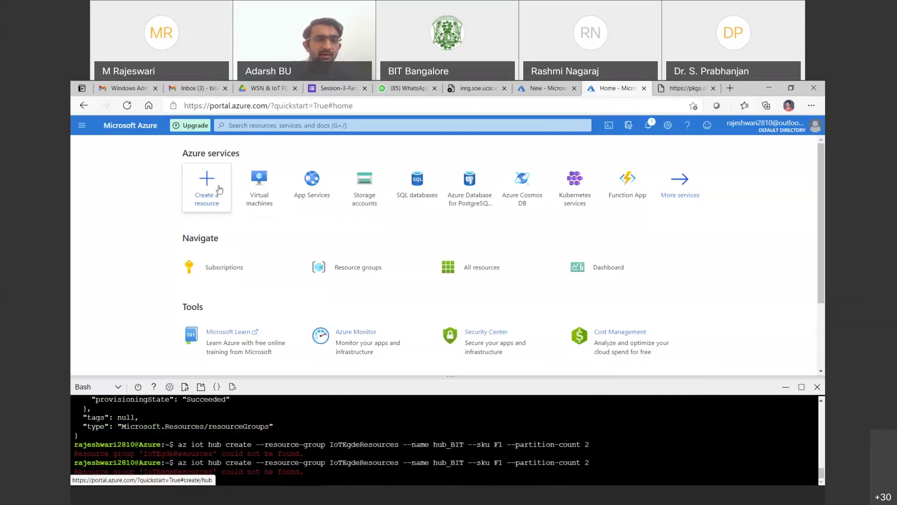
left_click(83, 126)
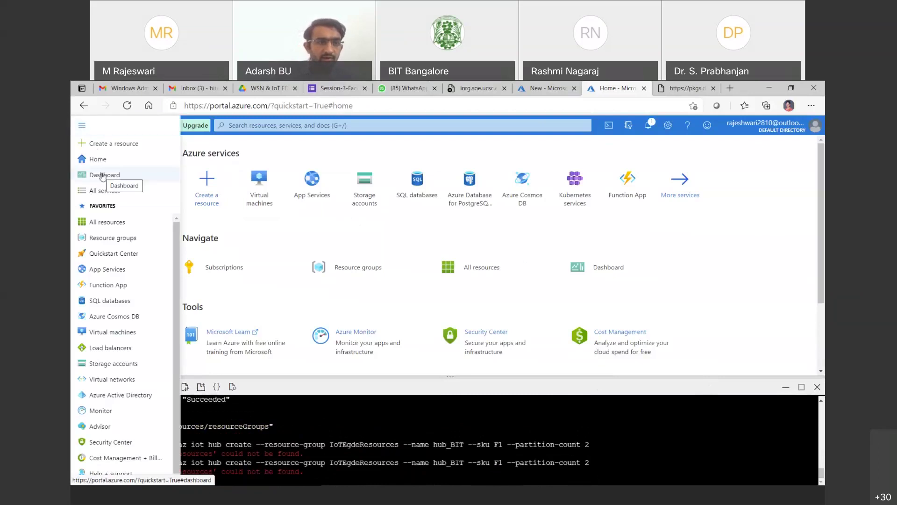
left_click(112, 224)
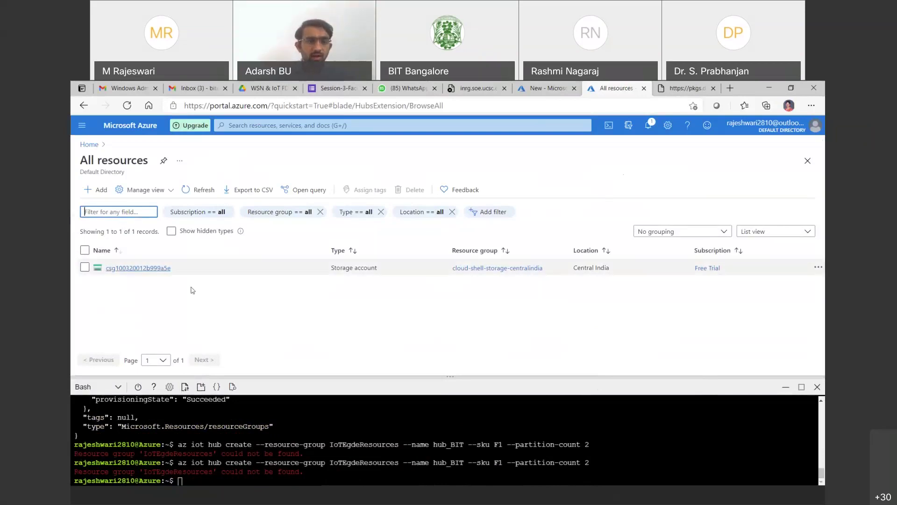
- Enlarge the Cloud Shell pane and review the earlier commands and their output
left_click(400, 430)
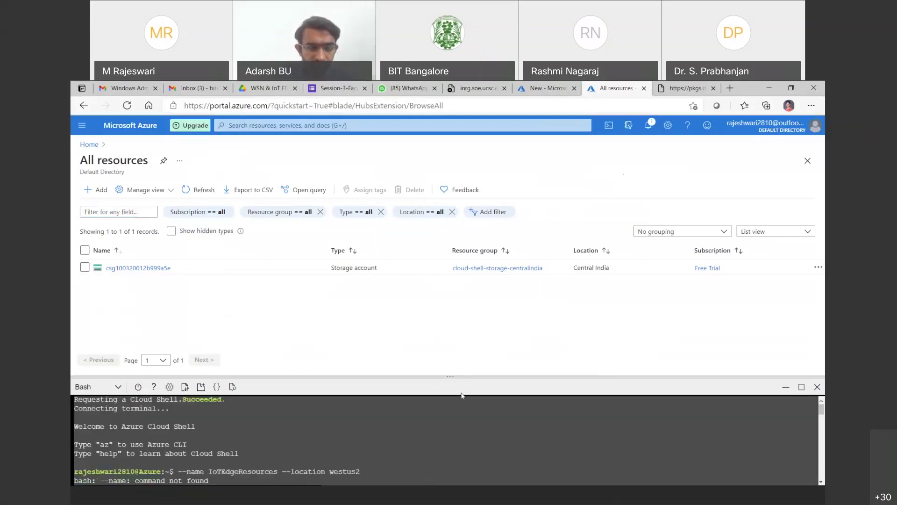
left_click_drag(465, 378, 466, 200)
left_click_drag(474, 313, 84, 346)
scroll(474, 312, "down", 10)
scroll(678, 411, "down", 5)
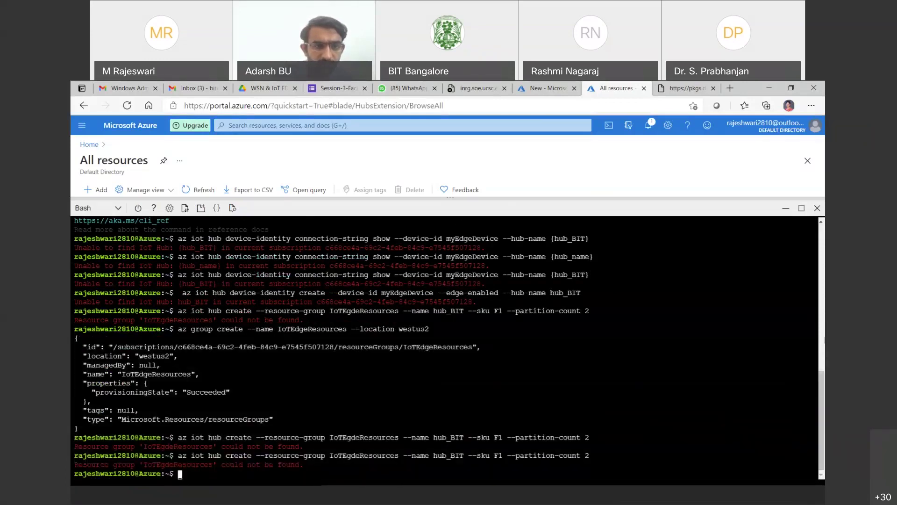
scroll(495, 377, "up", 10)
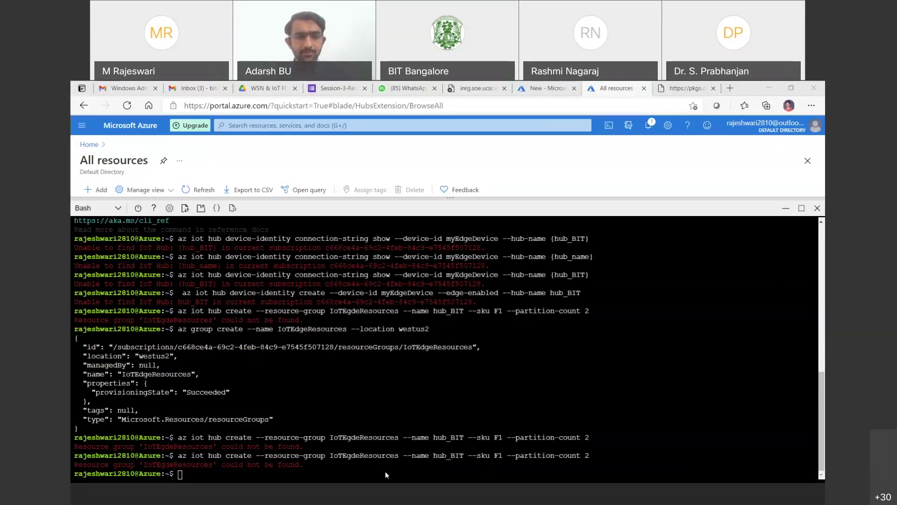
- Fetch az iot hub create --resource-group IoTEdgeResources --name {hub_name} --sku F1 --partition-count 2 from WhatsApp and paste it at the Bash prompt
left_click(406, 88)
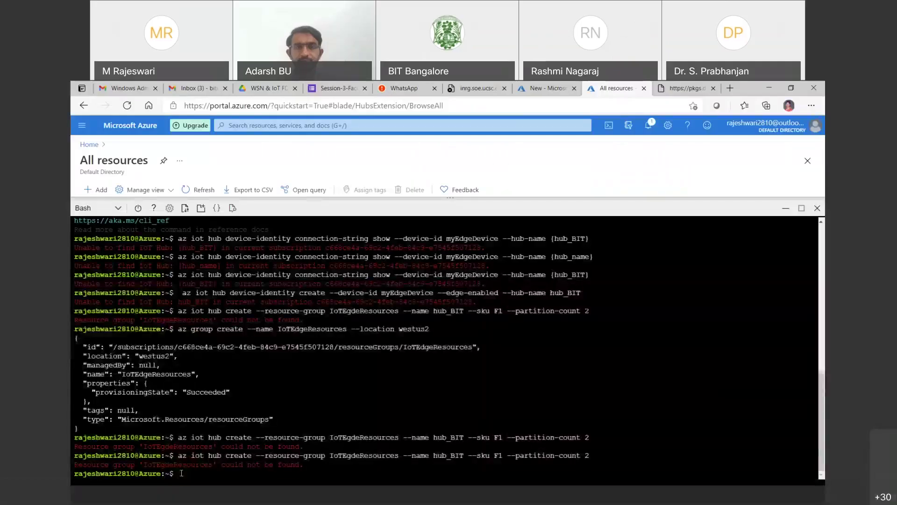
right_click(181, 473)
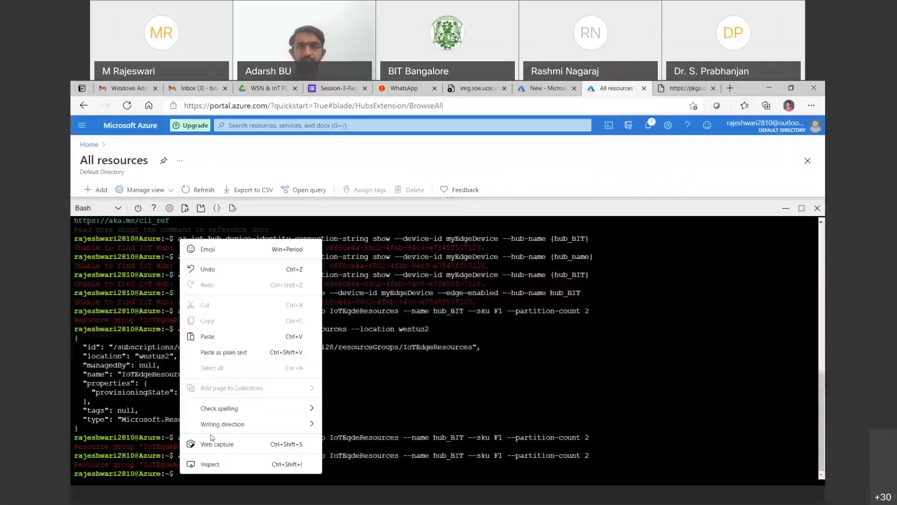
left_click(225, 336)
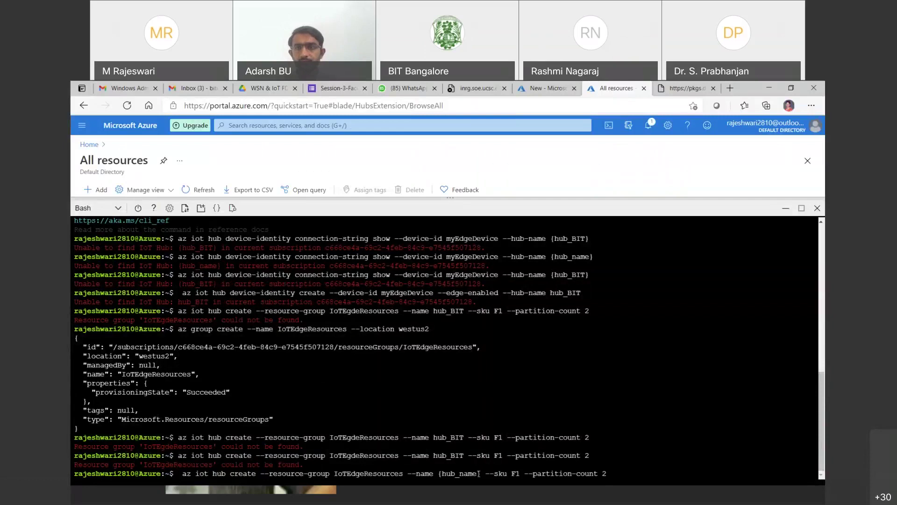
- Change the hub name placeholder in the pasted az iot hub create command to {hub_BIT}
key("Left")
key("Left")
key("Left")
key("Left")
key("Left")
key("Left")
key("Left")
key("Left")
key("Left")
key("Left")
key("Left")
key("Left")
key("Left")
key("Left")
key("Left")
key("Left")
key("Left")
key("Left")
key("Left")
key("Left")
key("Left")
key("Left")
key("Left")
key("Left")
key("Left")
key("Left")
key("Left")
key("Left")
key("Left")
key("Left")
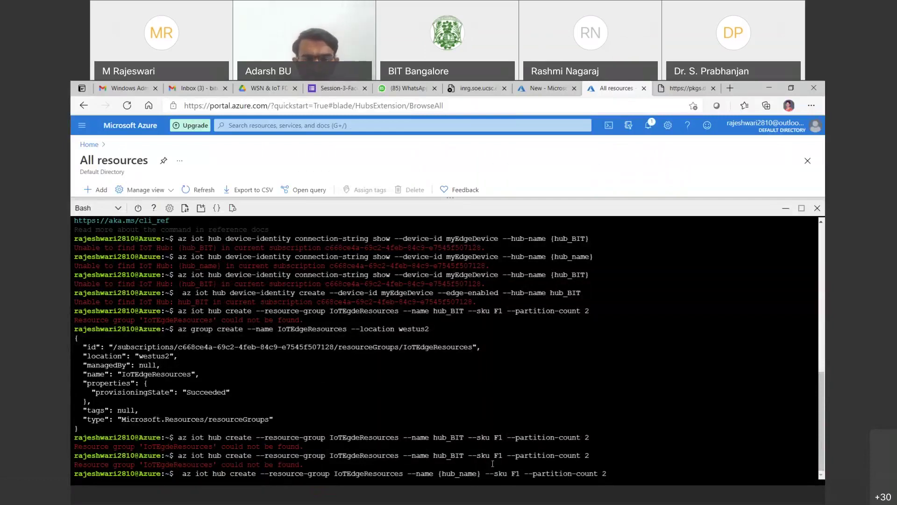
key("BackSpace")
key("BackSpace")
key("BackSpace")
key("BackSpace")
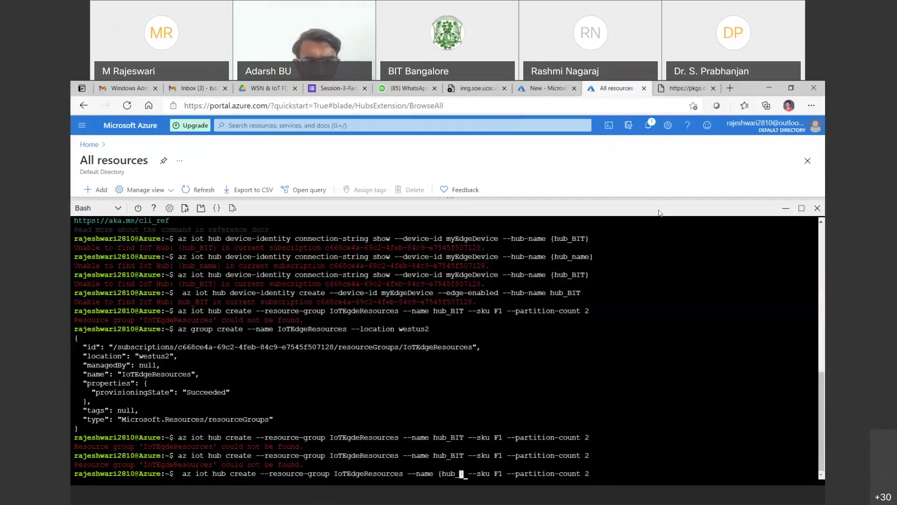
type("BIT")
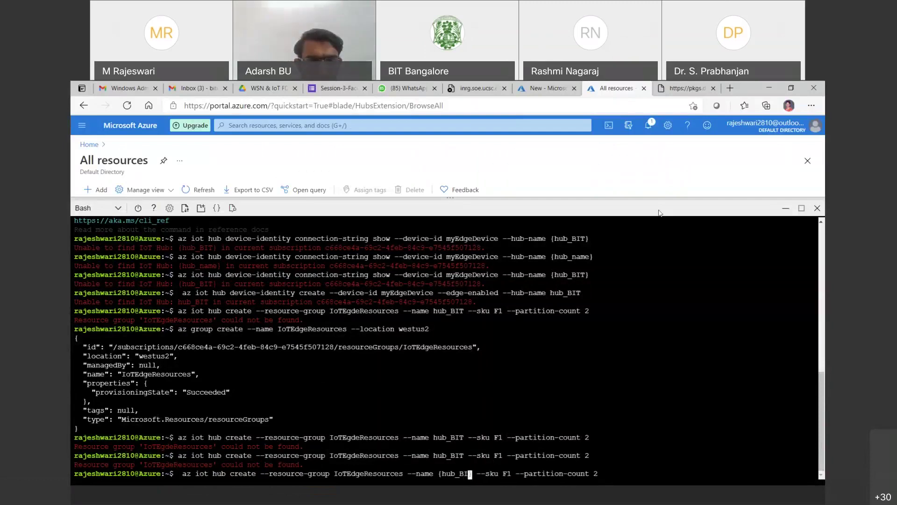
- Remove the extra space before az at the start of the pasted hub creation command
left_click_drag(813, 474, 180, 475)
key("Left")
key("Left")
key("Left")
key("Left")
key("Left")
key("Left")
key("Left")
key("Left")
key("Left")
key("Left")
key("Left")
key("Left")
key("Left")
key("Left")
key("Left")
key("Left")
key("Left")
key("Left")
key("Left")
key("Left")
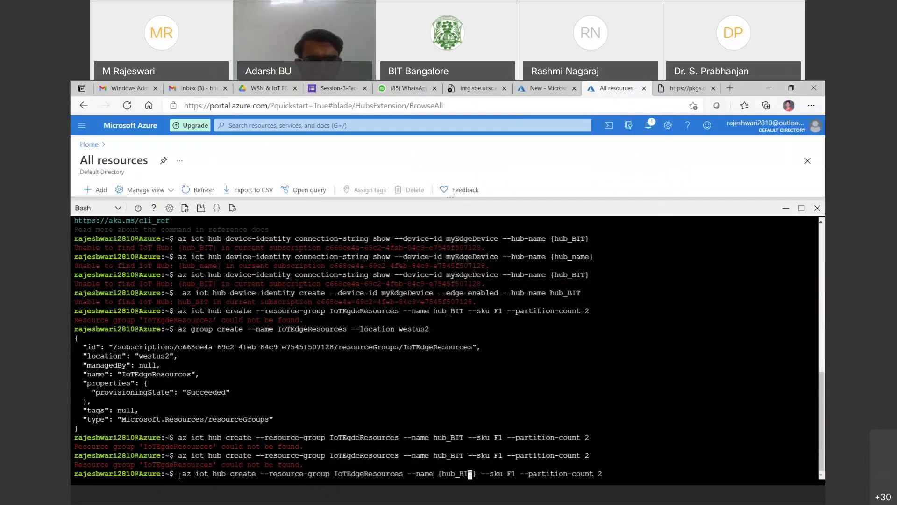
key("Left")
key("Left")
key("Left")
key("Left")
key("Left")
key("Left")
key("Left")
key("Left")
key("Left")
key("Left")
key("Left")
key("Left")
key("Left")
key("Left")
key("Left")
key("Left")
key("Left")
key("Left")
key("Left")
key("Left")
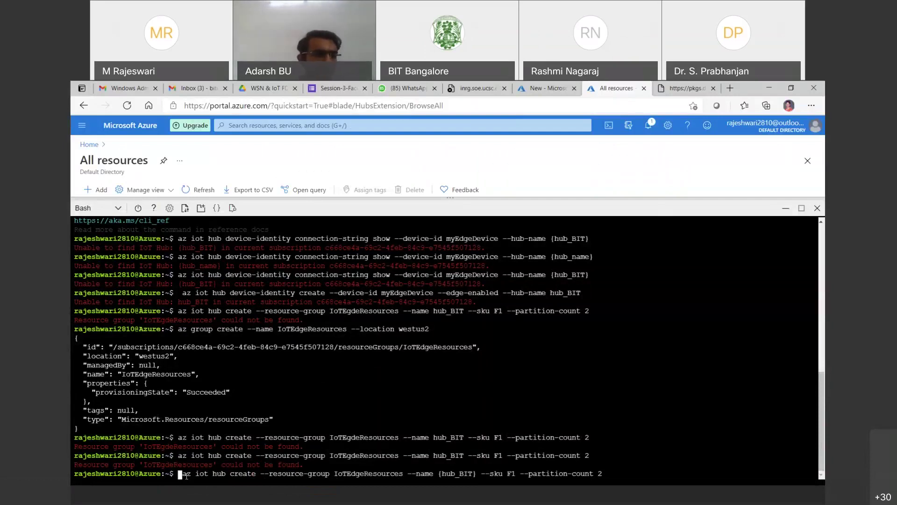
key("Delete")
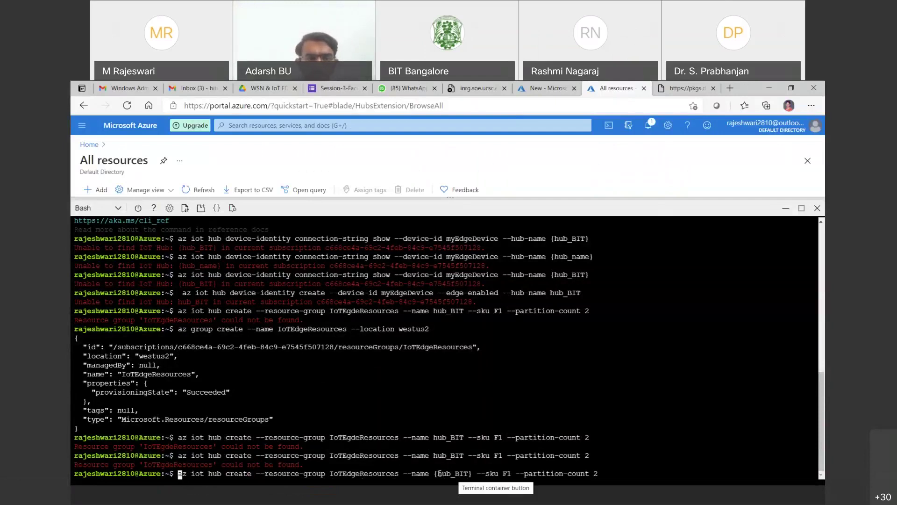
- Remove both curly braces around hub_BIT in the --name argument
key("Right")
key("Right")
key("Right")
key("Right")
key("Right")
key("Right")
key("Right")
key("Right")
key("Right")
key("Right")
key("Right")
key("Right")
key("Right")
key("Right")
key("Right")
key("Right")
key("Right")
key("Right")
key("Right")
key("Right")
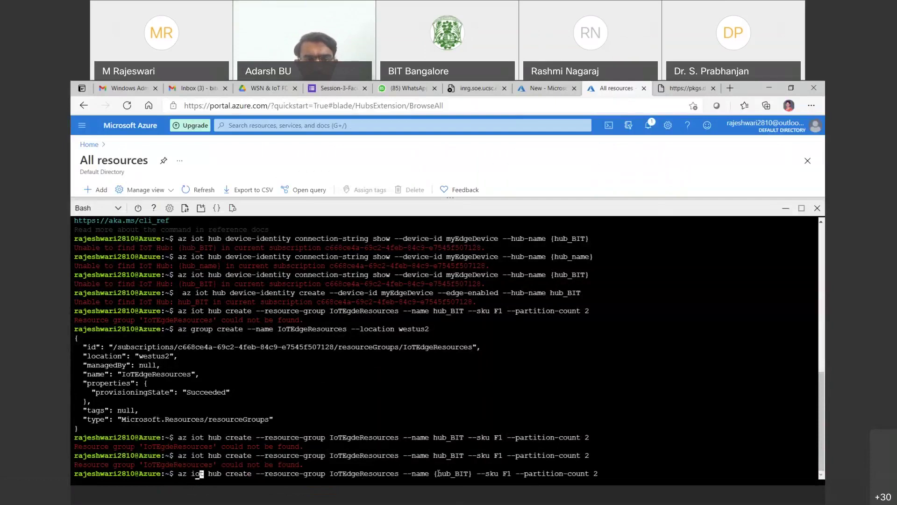
key("Right")
key("Right")
key("Right")
key("Right")
key("Right")
key("Right")
key("Right")
key("Right")
key("Right")
key("Right")
key("Right")
key("Right")
key("Right")
key("Right")
key("Right")
key("Right")
key("Right")
key("Right")
key("Right")
key("Right")
key("Right")
key("Delete")
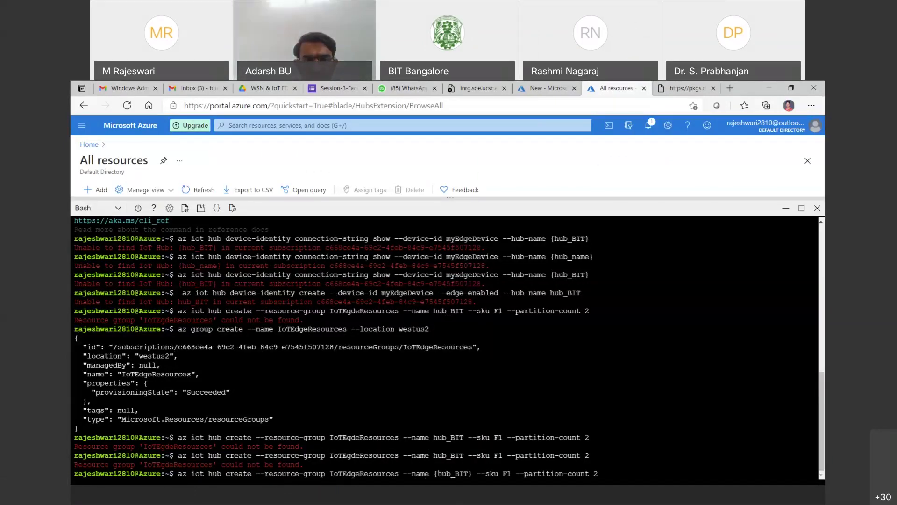
key("Right")
key("Right")
key("Right")
key("Right")
key("Right")
key("Right")
key("Right")
key("Right")
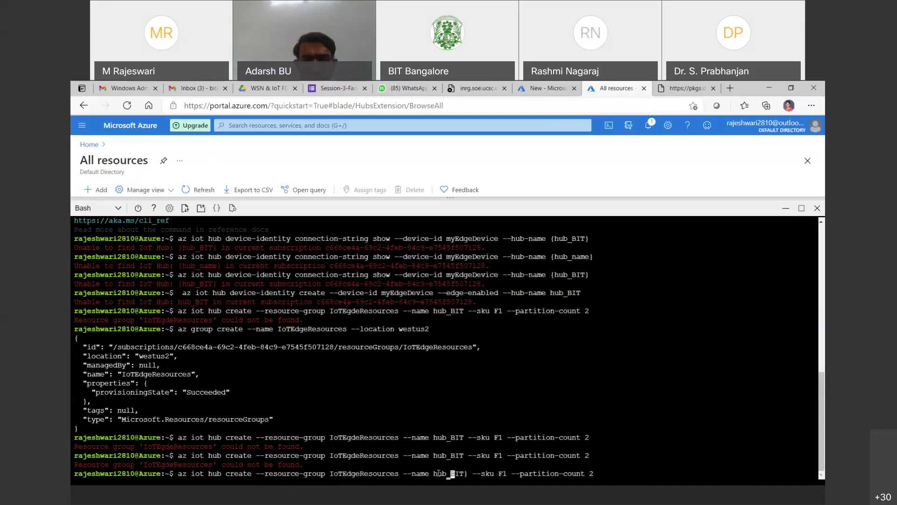
key("BackSpace")
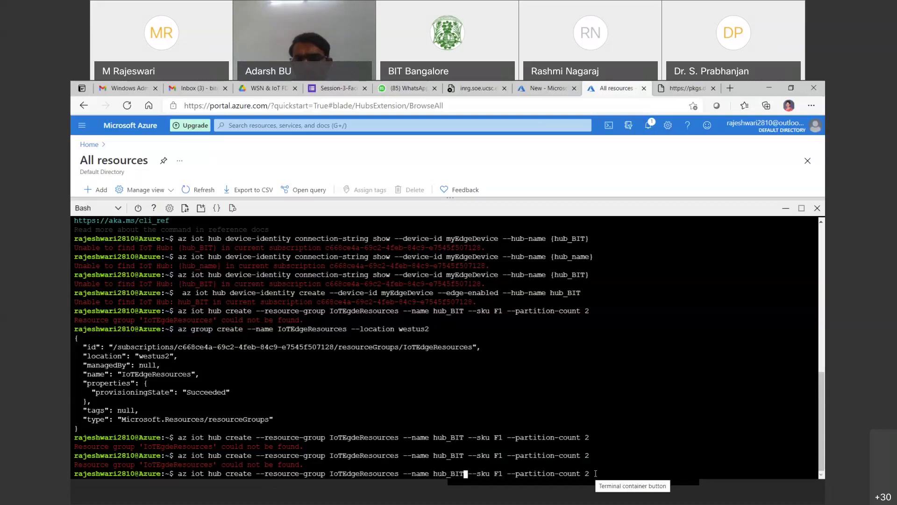
- Run the corrected command az iot hub create --resource-group IoTEdgeResources --name hub_BIT --sku F1 --partition-count 2
key("Right")
key("Right")
key("Right")
key("Right")
key("Right")
key("Right")
key("Right")
key("Right")
key("Right")
key("Right")
key("Right")
key("Right")
key("Right")
key("Right")
key("Right")
key("Right")
key("Right")
key("Right")
key("Right")
key("Right")
key("Right")
key("Right")
key("Right")
key("Right")
key("Right")
key("Right")
key("Right")
key("Right")
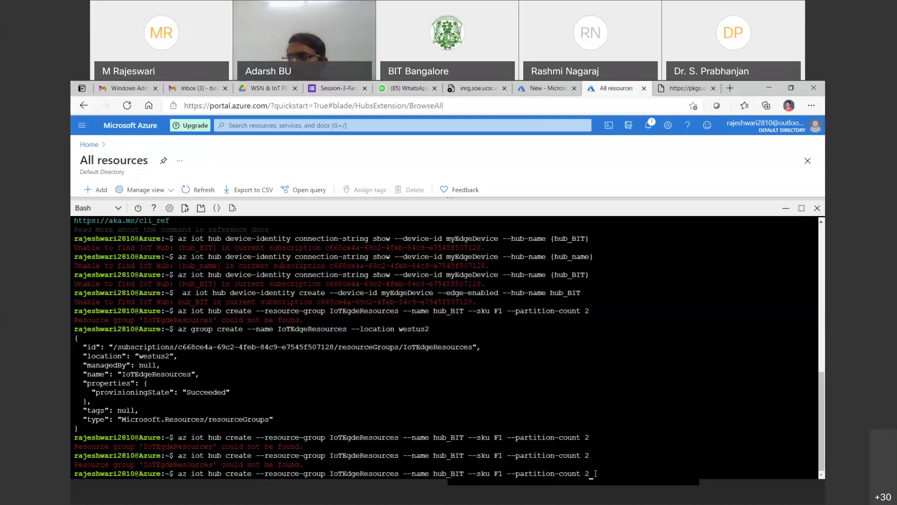
key("Return")
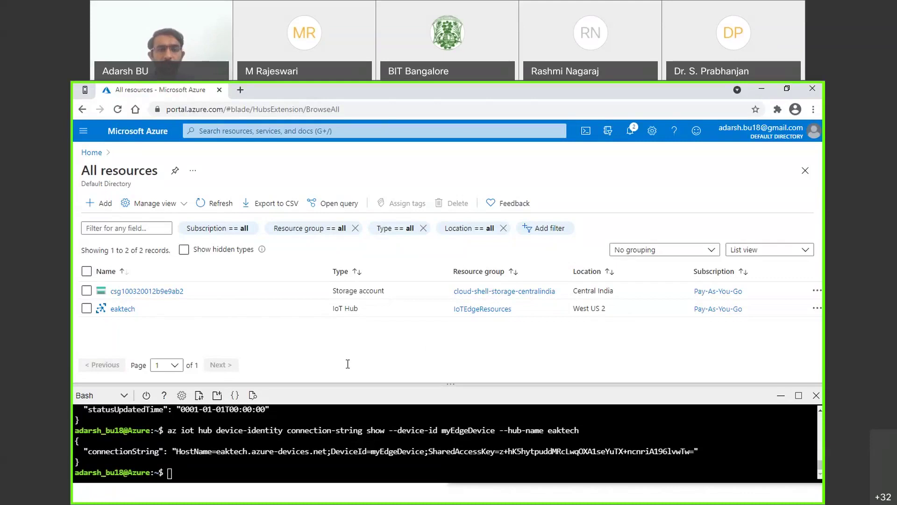
- Review the device identity output that precedes the connection string command in Cloud Shell
scroll(352, 435, "up", 4)
scroll(352, 436, "up", 5)
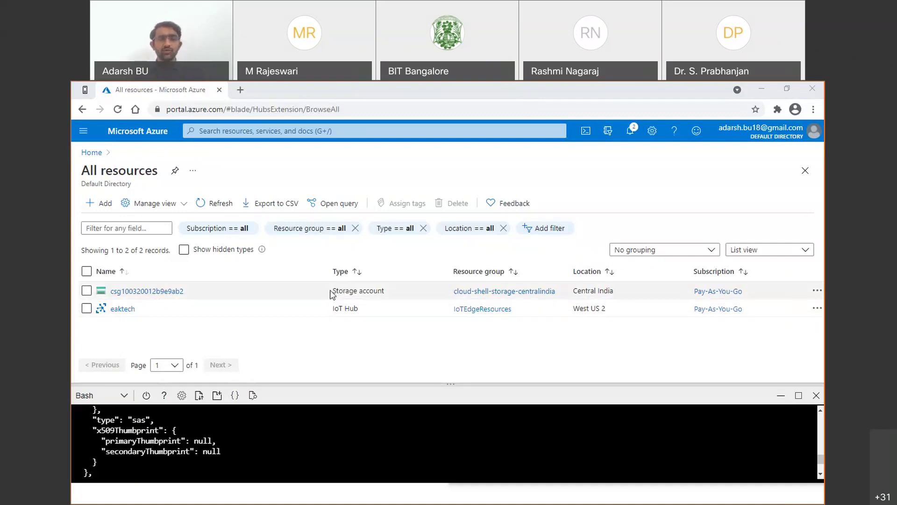
- Examine the name, type and resource group of the eaktech IoT hub in the All resources list
triple_click(371, 292)
triple_click(366, 309)
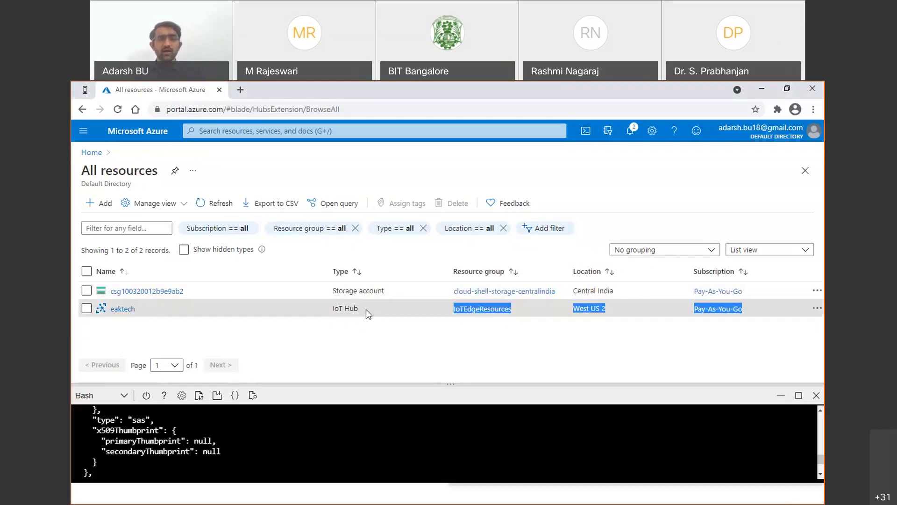
left_click(368, 335)
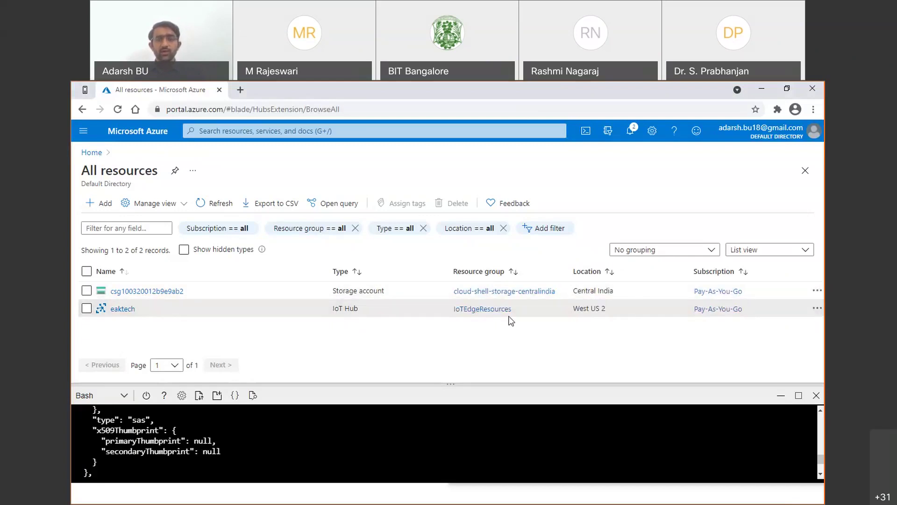
triple_click(526, 310)
left_click(456, 347)
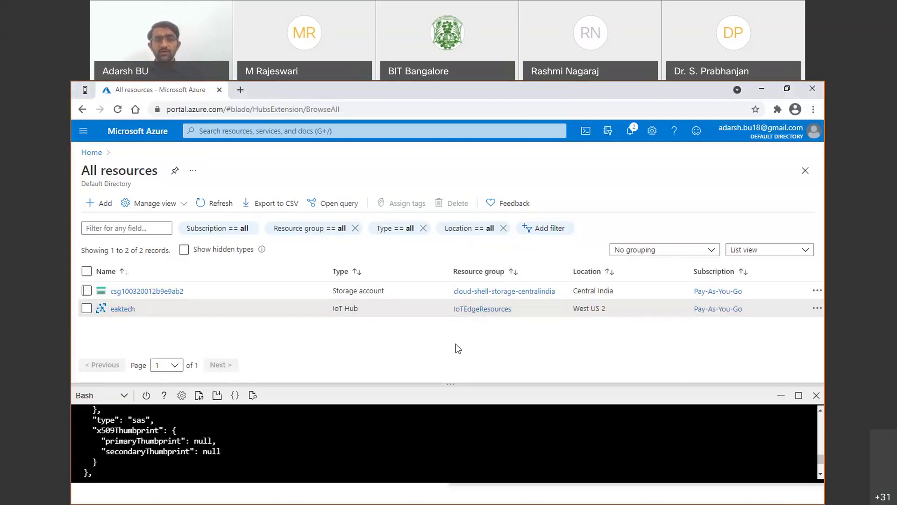
triple_click(360, 315)
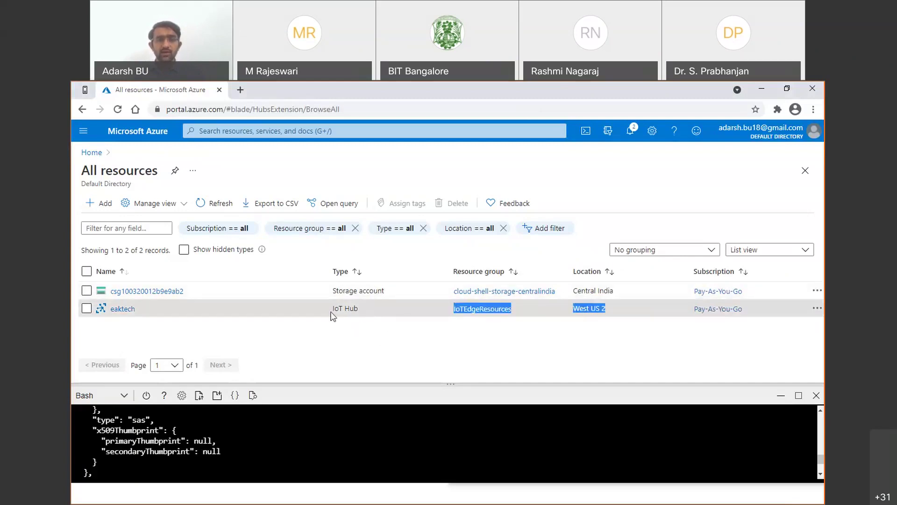
triple_click(332, 314)
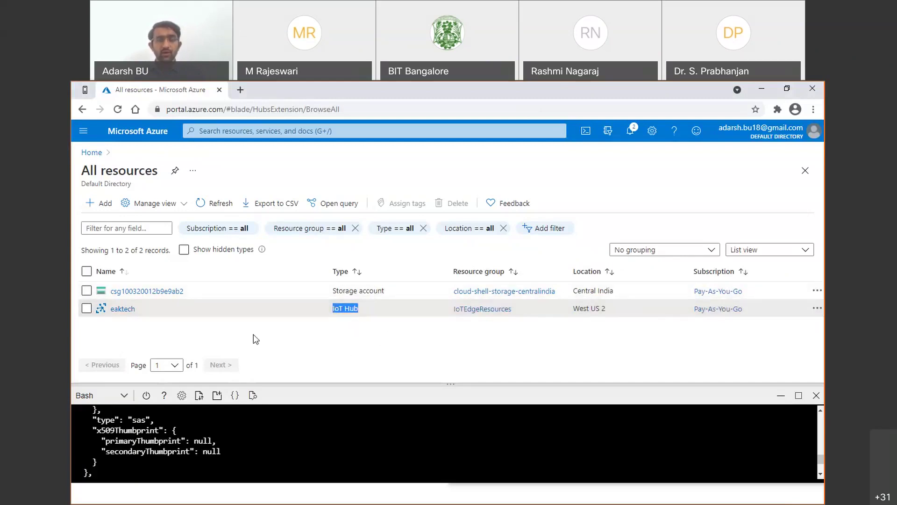
left_click_drag(153, 313, 110, 309)
left_click(179, 271)
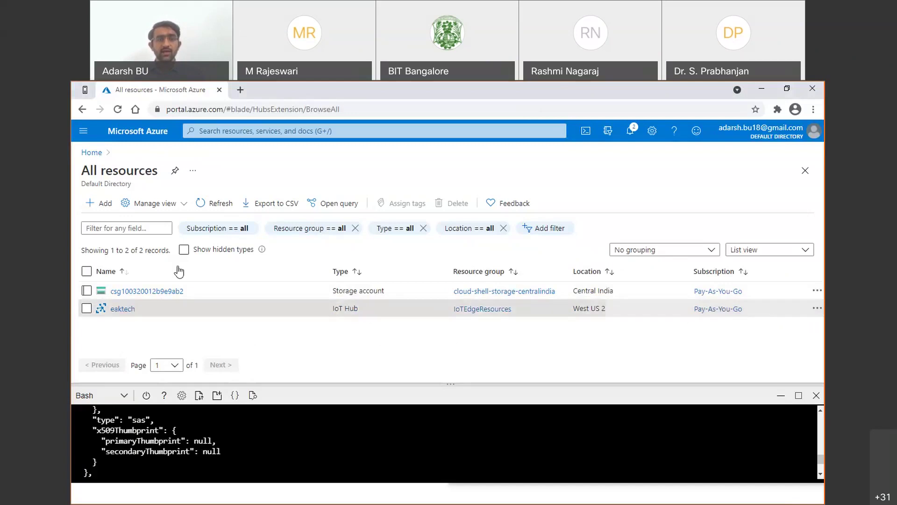
- Run az iot hub device-identity connection-string show --device-id myEdgeDevice --hub-name eaktech and select the returned connection string
left_click(281, 414)
type("az iot hub device-identity connection-string show --device-id myEdgeDevice --hub-name eaktech")
key("Return")
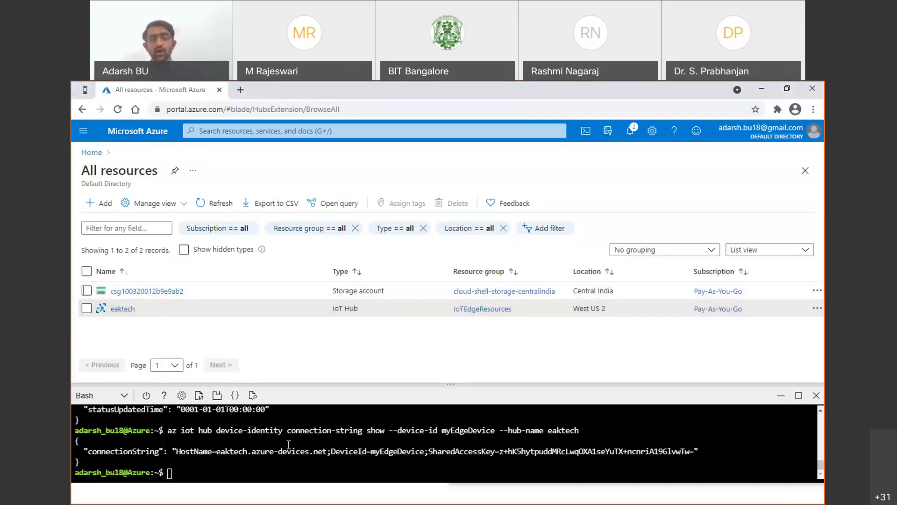
left_click_drag(169, 431, 619, 434)
left_click_drag(182, 455, 696, 451)
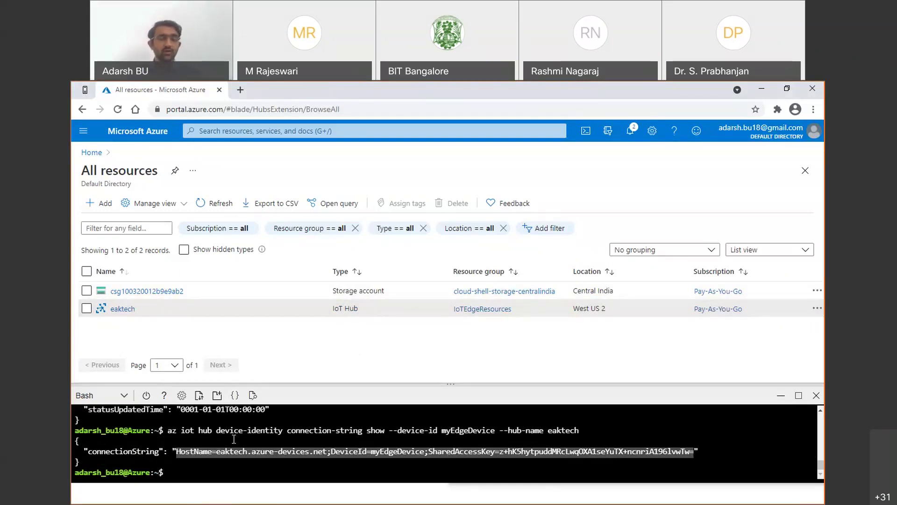
- Return to the Azure portal home, reopen the All resources list and check the hub's resource group
left_click(122, 137)
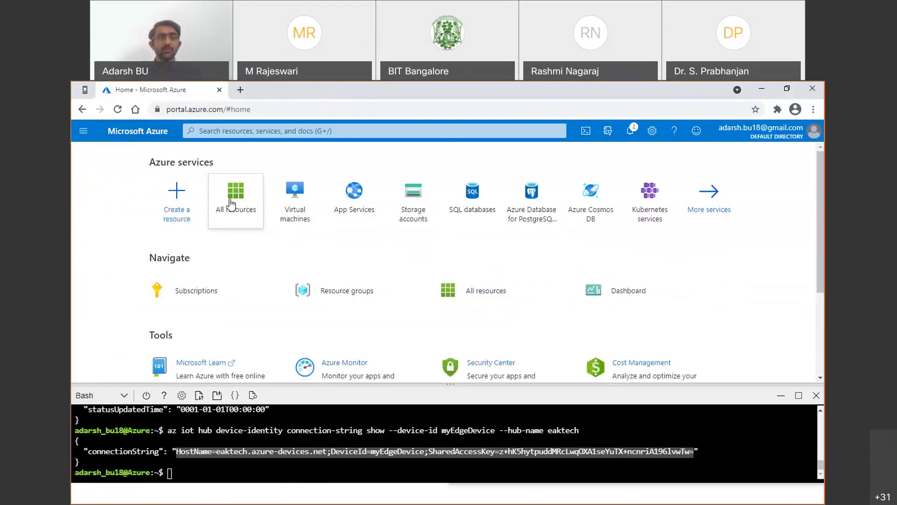
left_click(83, 131)
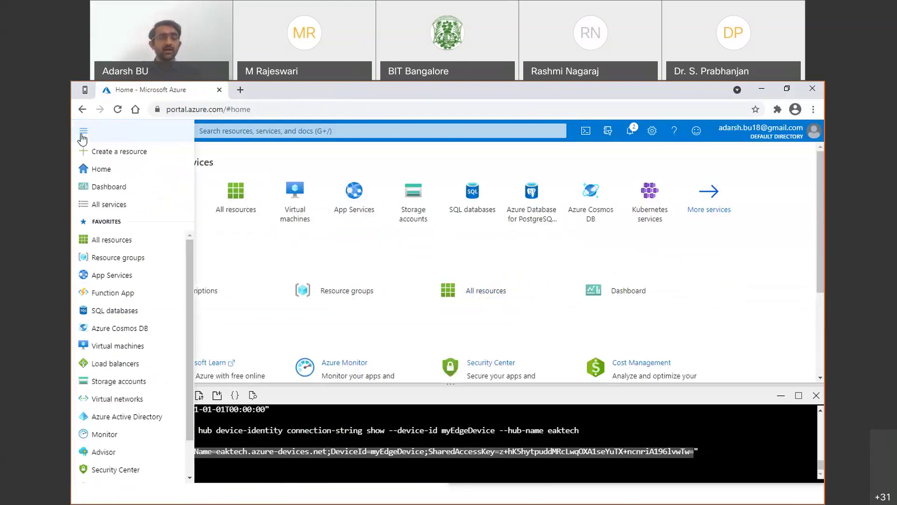
scroll(140, 290, "down", 1)
scroll(121, 253, "up", 1)
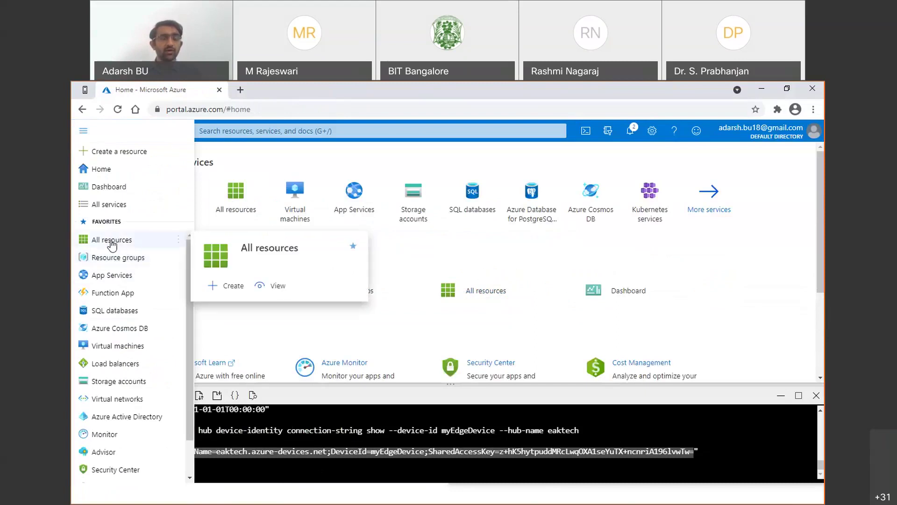
left_click(112, 243)
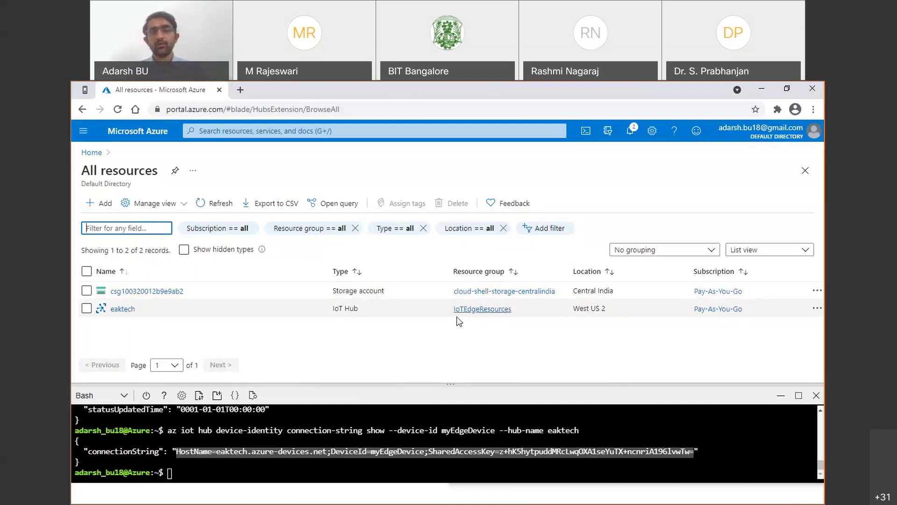
left_click_drag(457, 315, 520, 317)
left_click(683, 271)
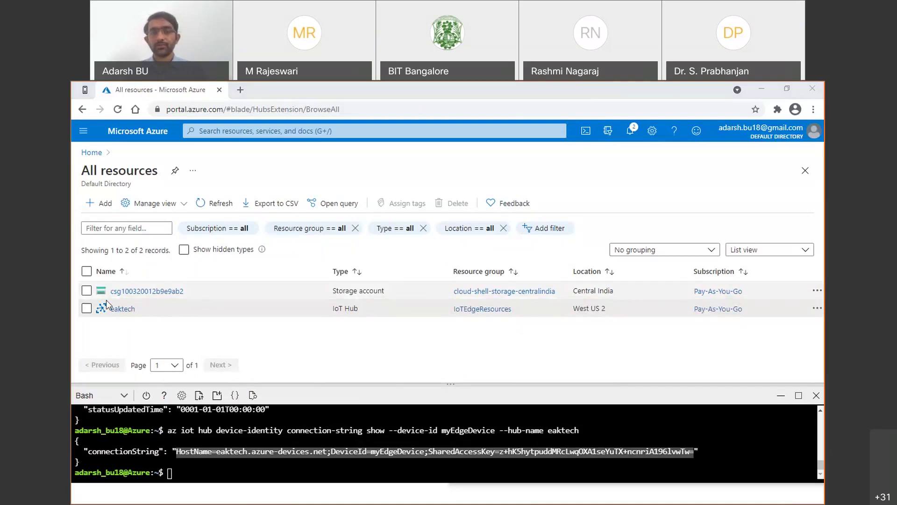
- Open the eaktech IoT hub and look through its overview and settings categories
left_click(120, 309)
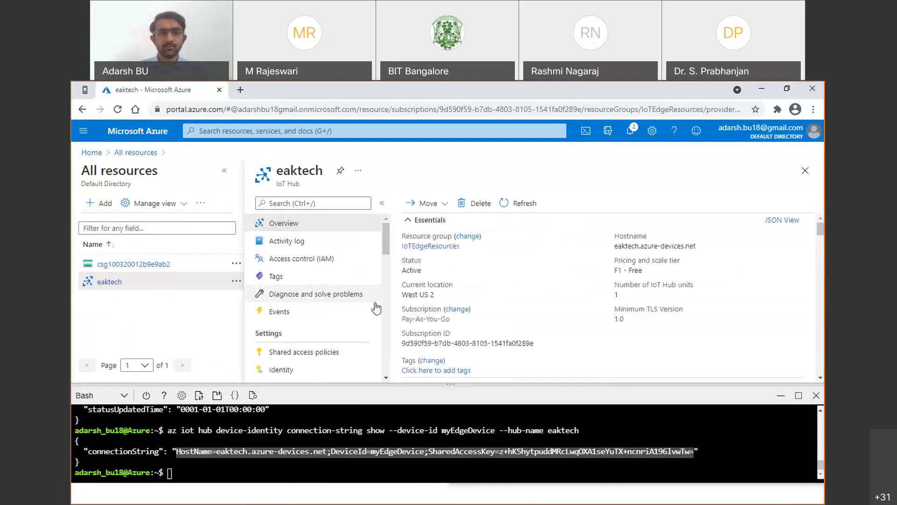
scroll(357, 345, "down", 5)
scroll(357, 345, "down", 5)
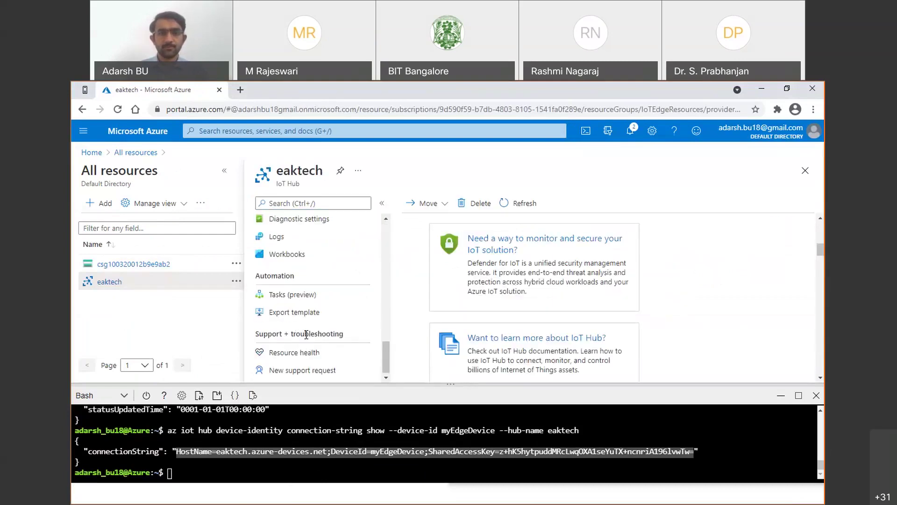
scroll(332, 332, "up", 15)
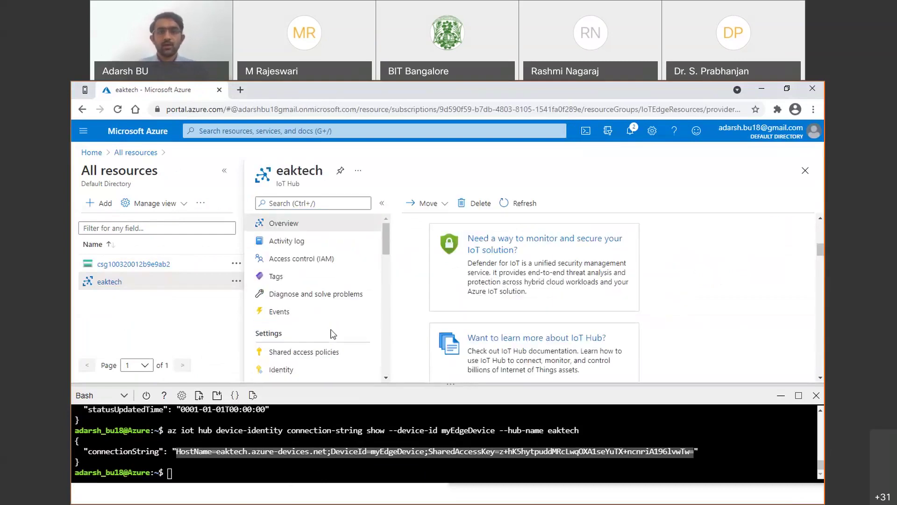
left_click(310, 472)
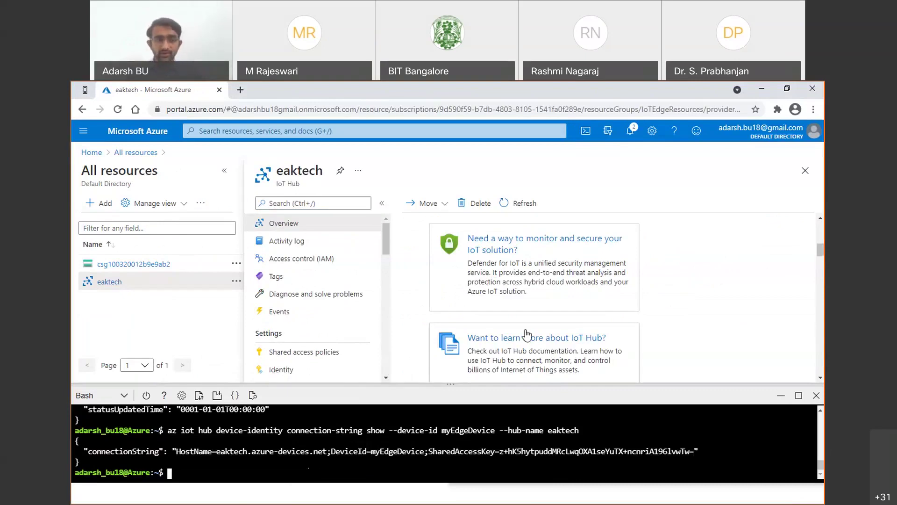
- Switch to Windows Admin Center and examine the All connections page and the list of management solutions
left_click(751, 94)
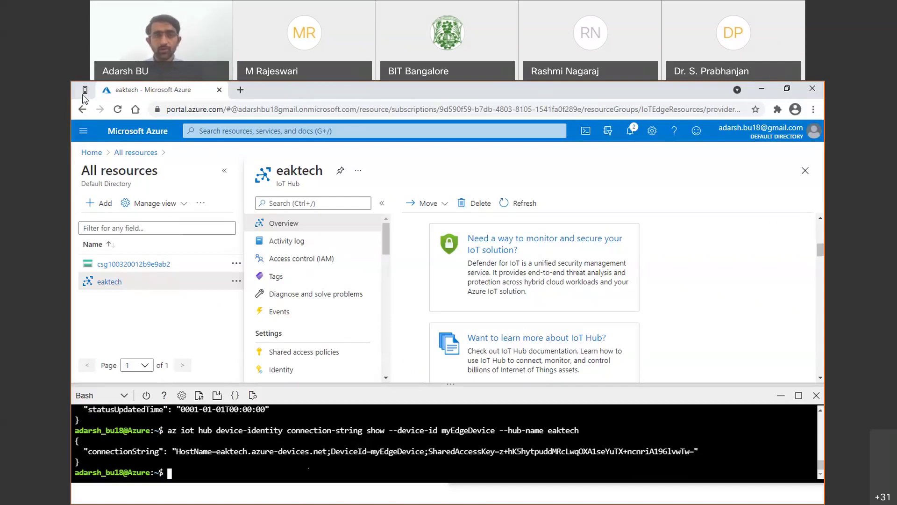
left_click_drag(88, 159, 253, 159)
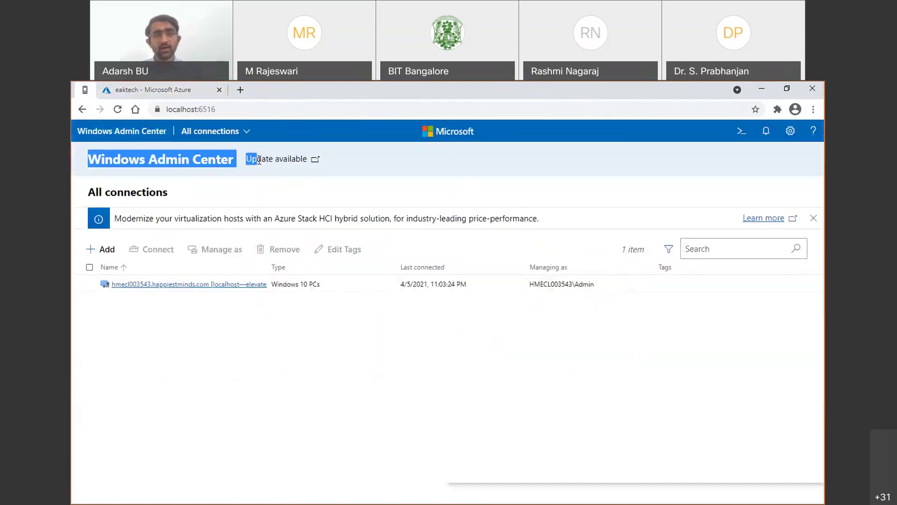
left_click(245, 332)
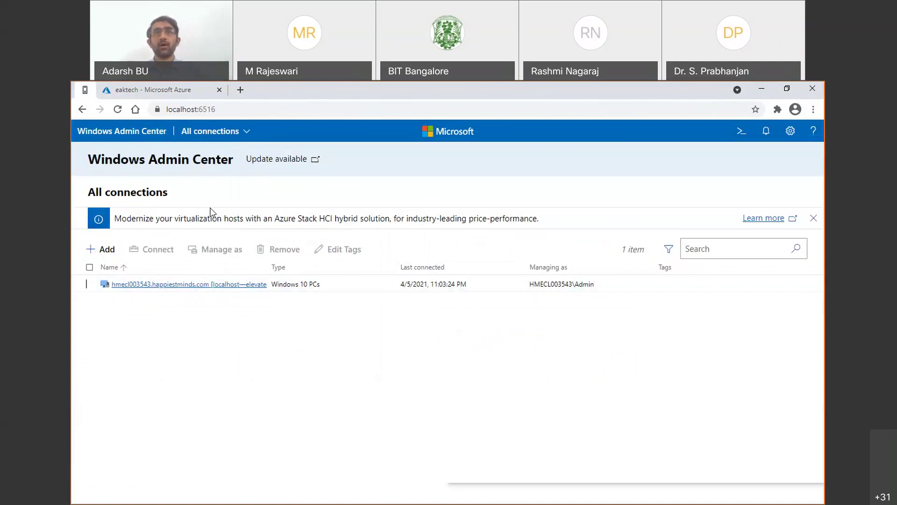
left_click_drag(90, 158, 235, 164)
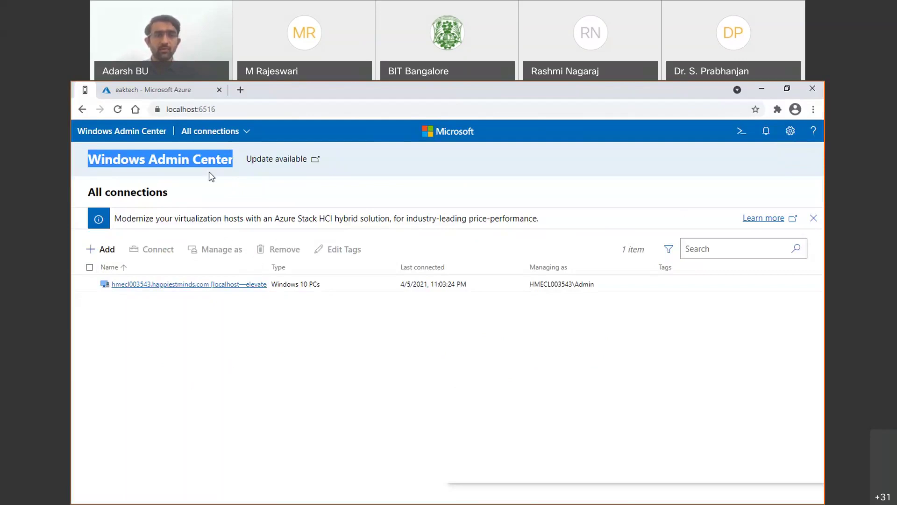
left_click(211, 131)
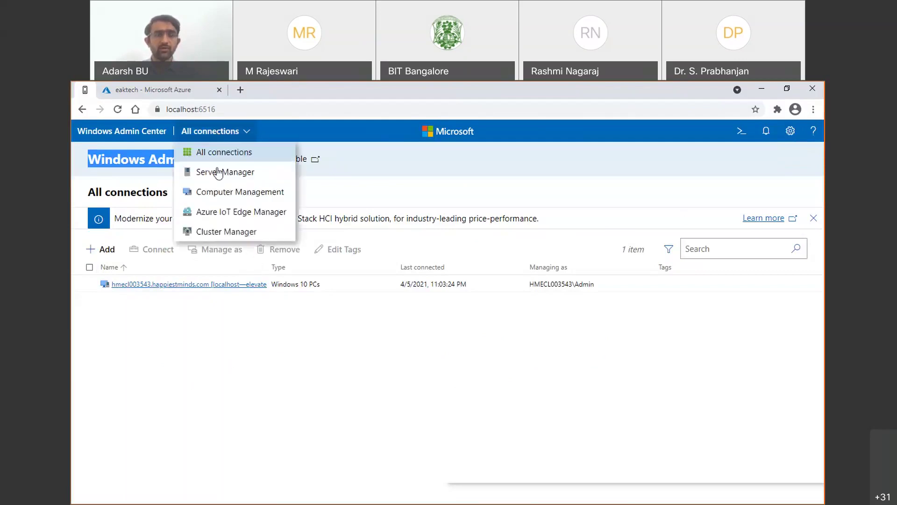
left_click(121, 135)
left_click(133, 167)
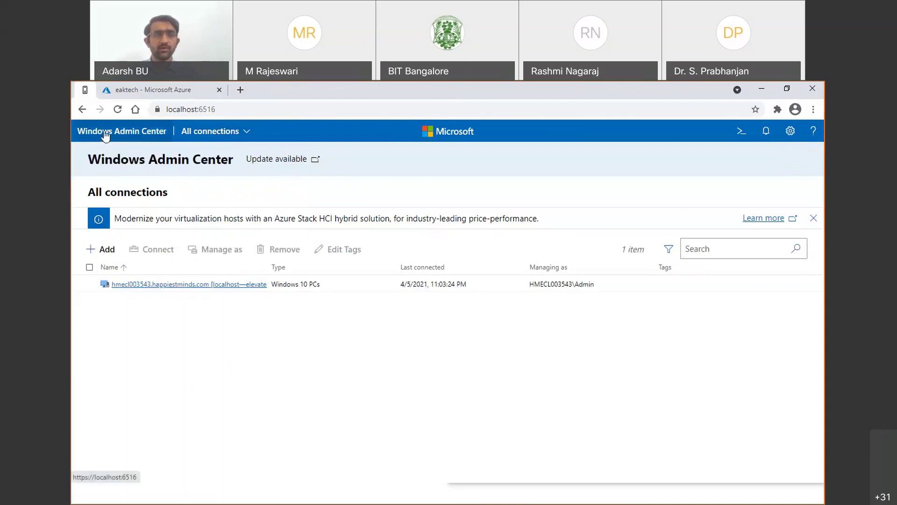
left_click(118, 109)
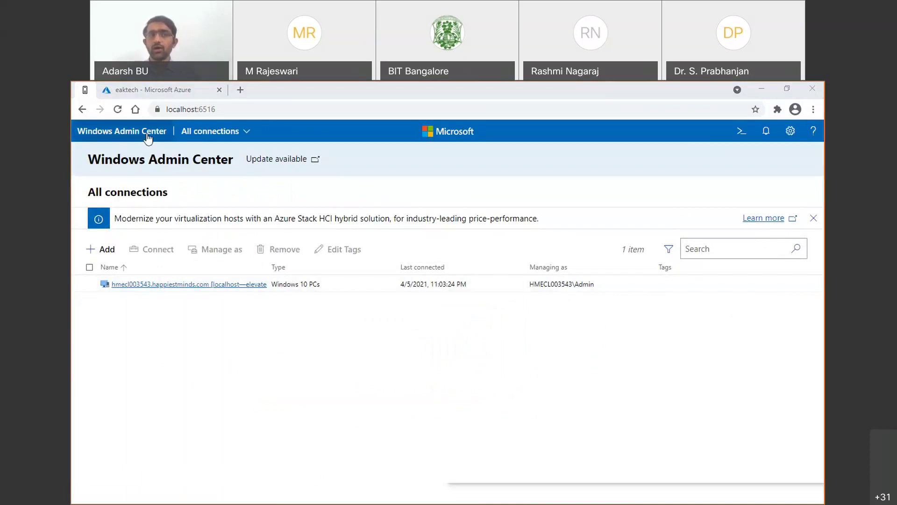
- View the Windows Admin Center account settings and briefly revisit the eaktech hub in the Azure portal
left_click(790, 131)
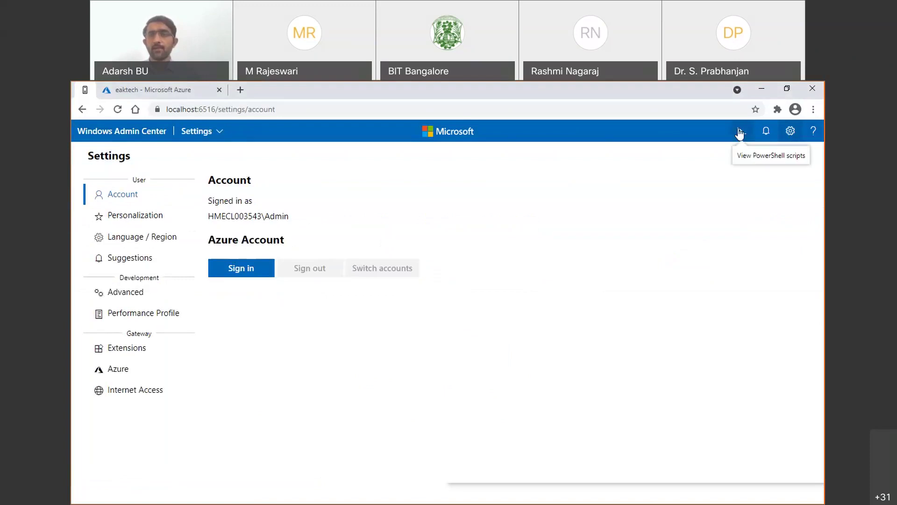
left_click(121, 132)
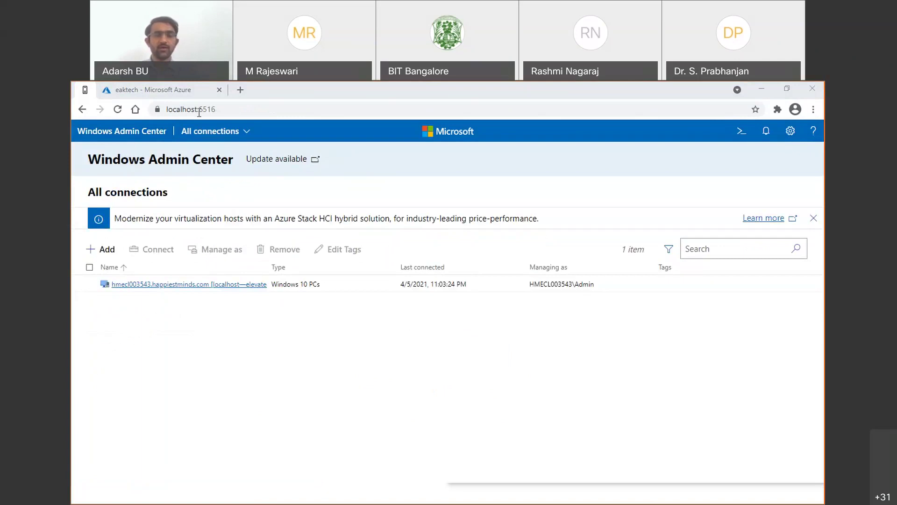
left_click(132, 94)
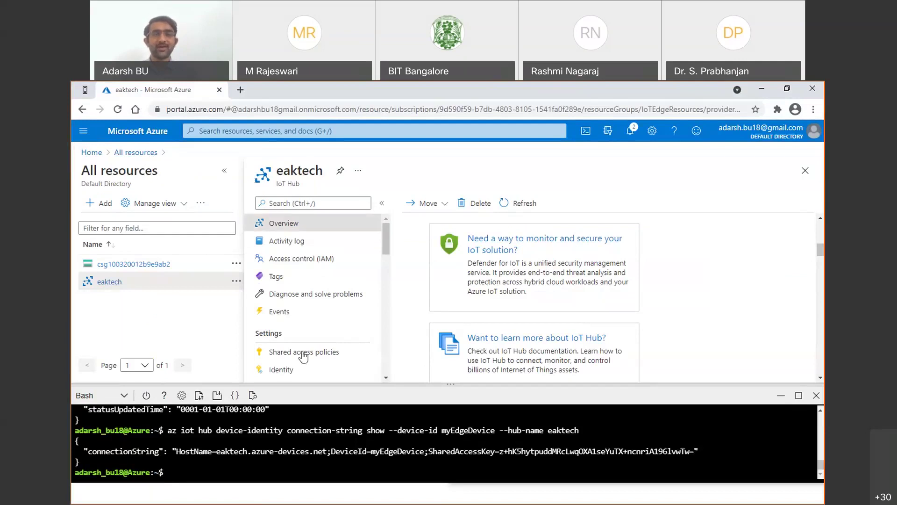
left_click(132, 90)
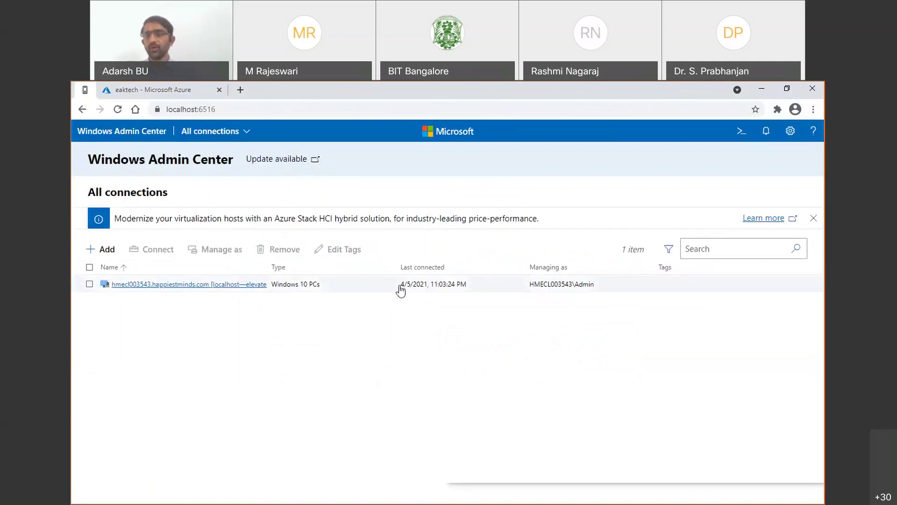
- Show the available extensions in the Gateway section of the Windows Admin Center settings
left_click(790, 134)
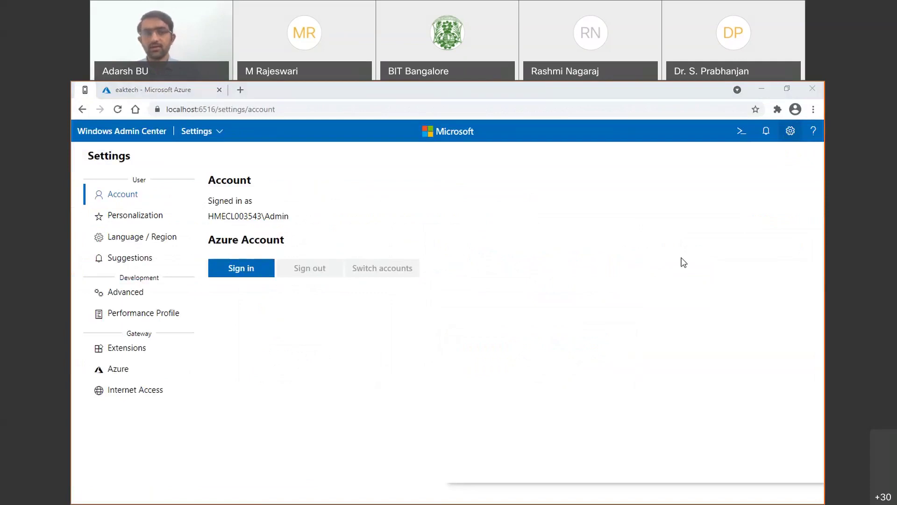
double_click(139, 333)
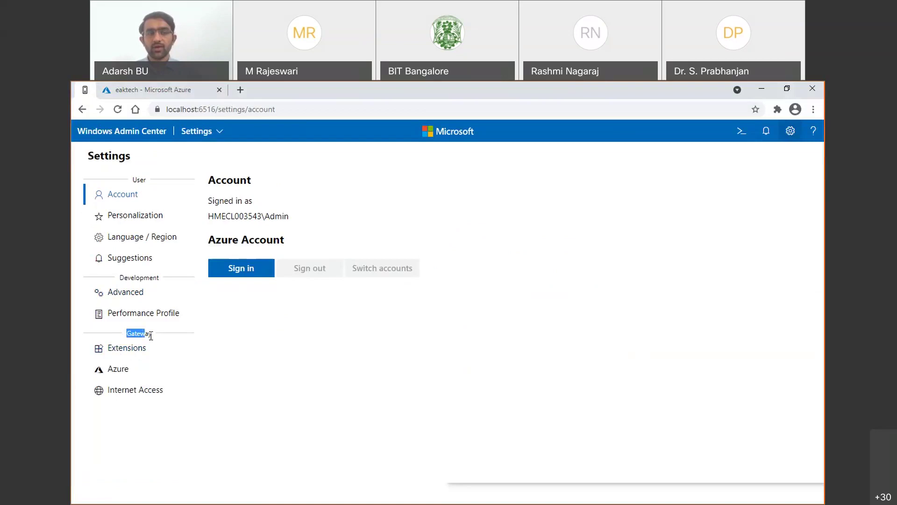
left_click(131, 351)
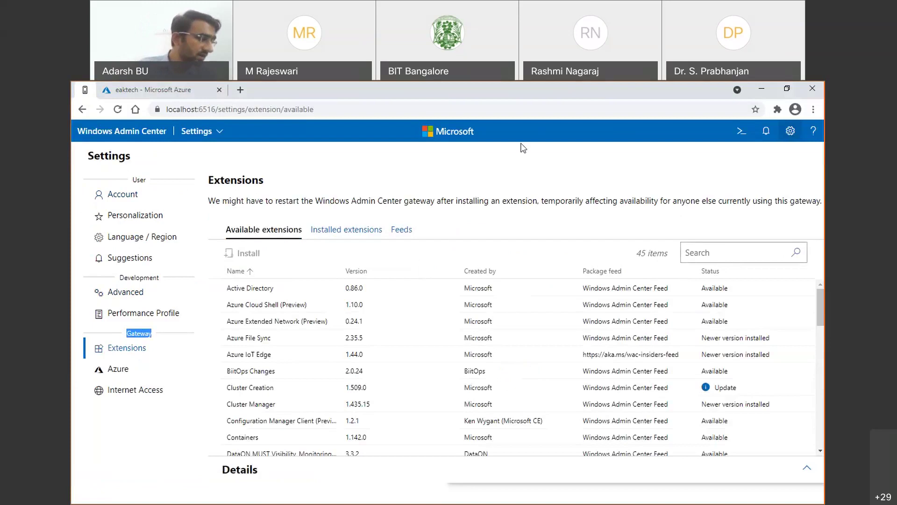
- Return to the main settings page, reopen the gateway Extensions and show the package feeds
left_click(790, 134)
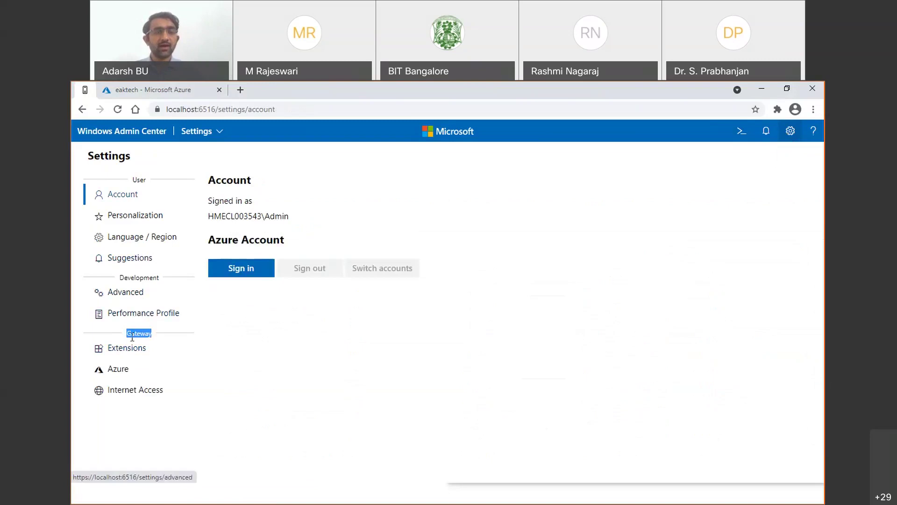
left_click(124, 353)
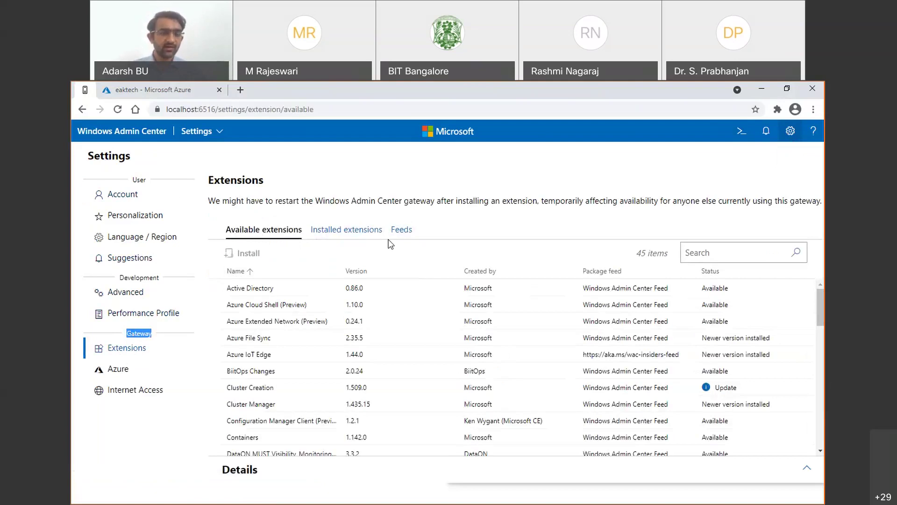
left_click(399, 229)
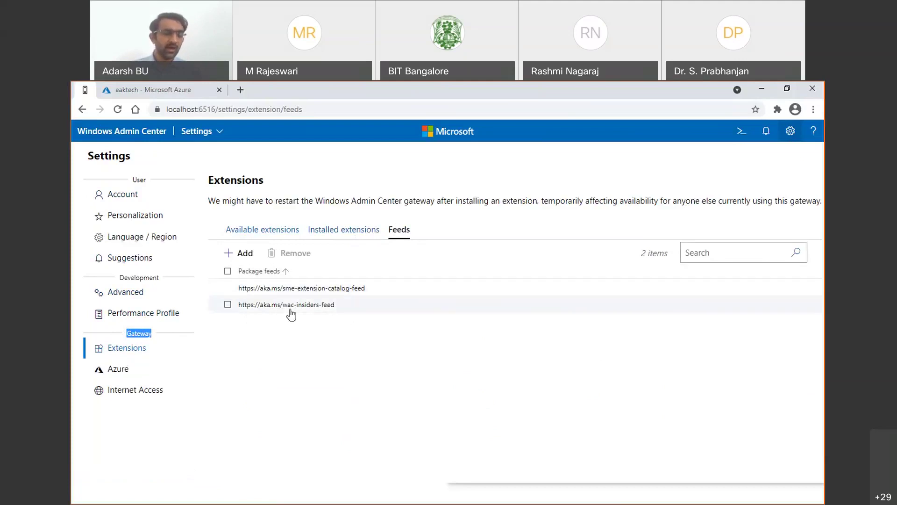
left_click_drag(214, 180, 251, 180)
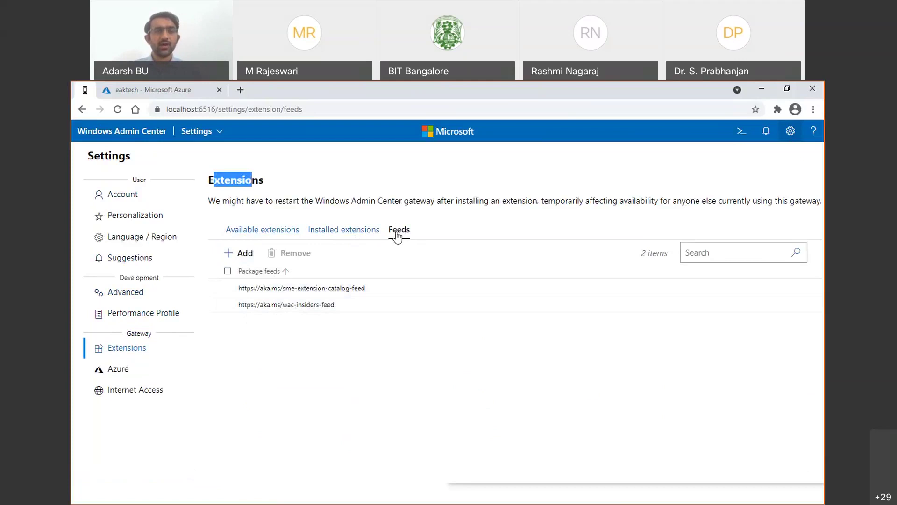
left_click(241, 258)
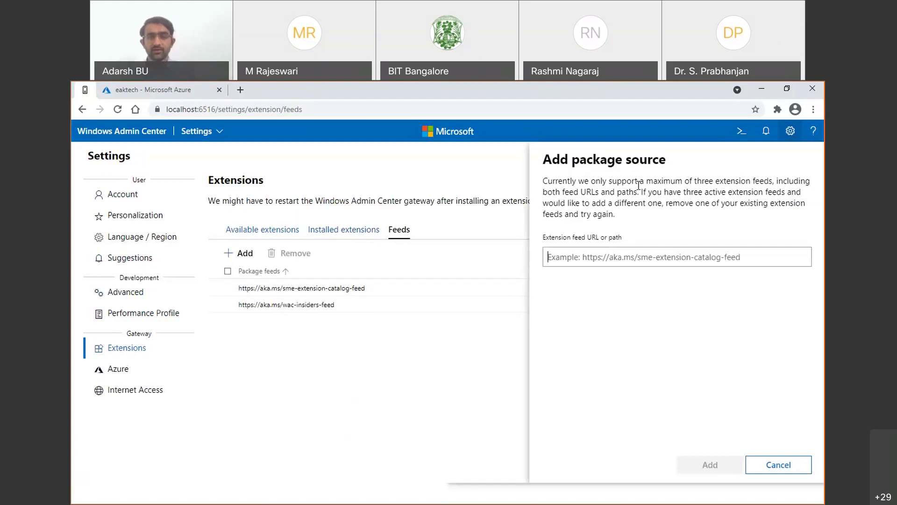
type("https:")
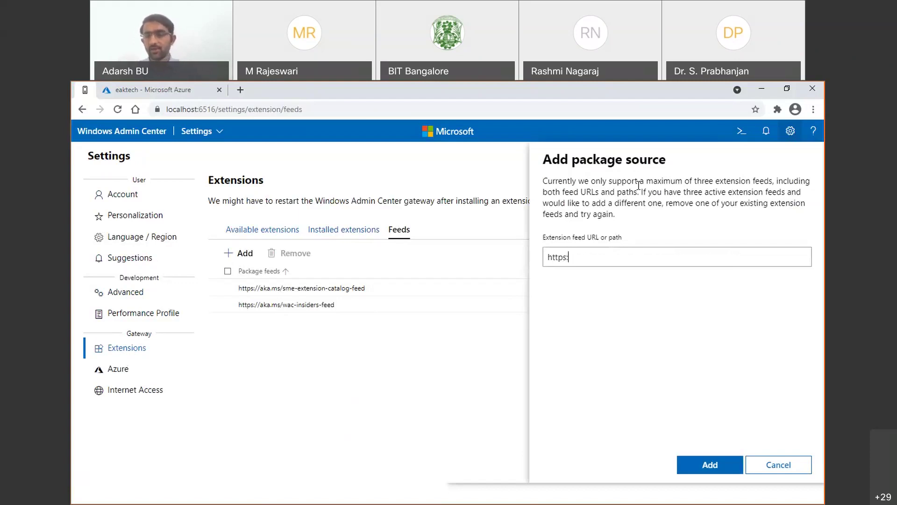
type("//aka.w")
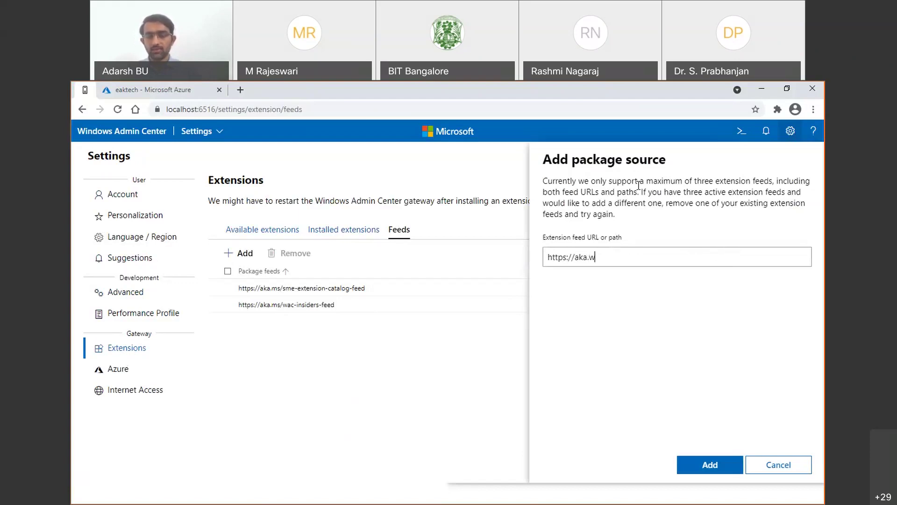
key("BackSpace")
type("ms/")
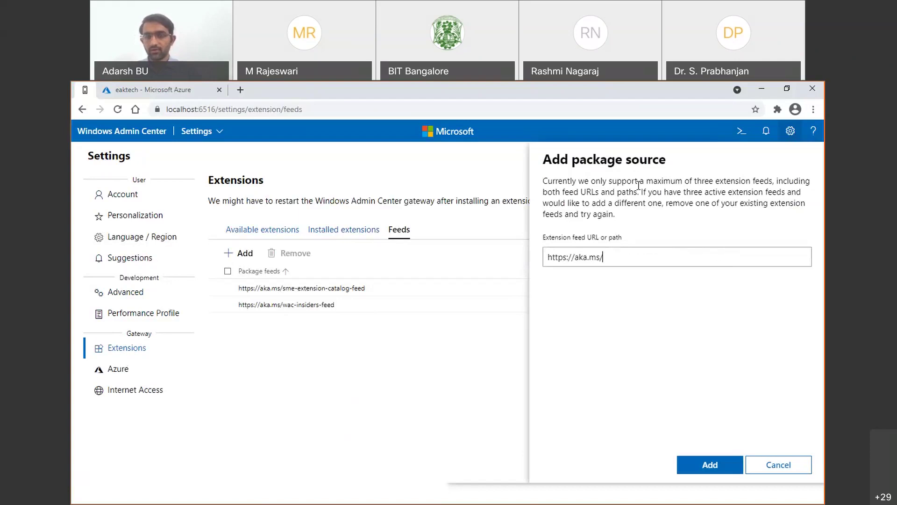
type("wac-insider")
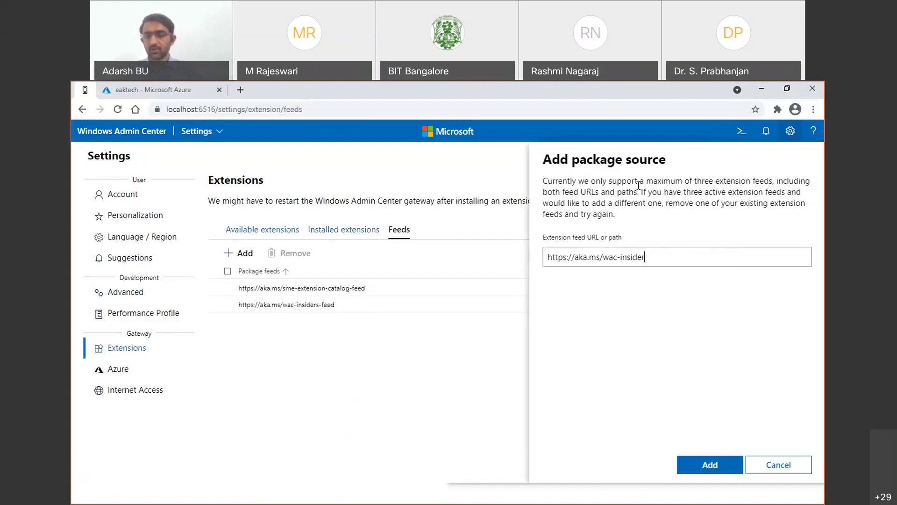
type("s-feed")
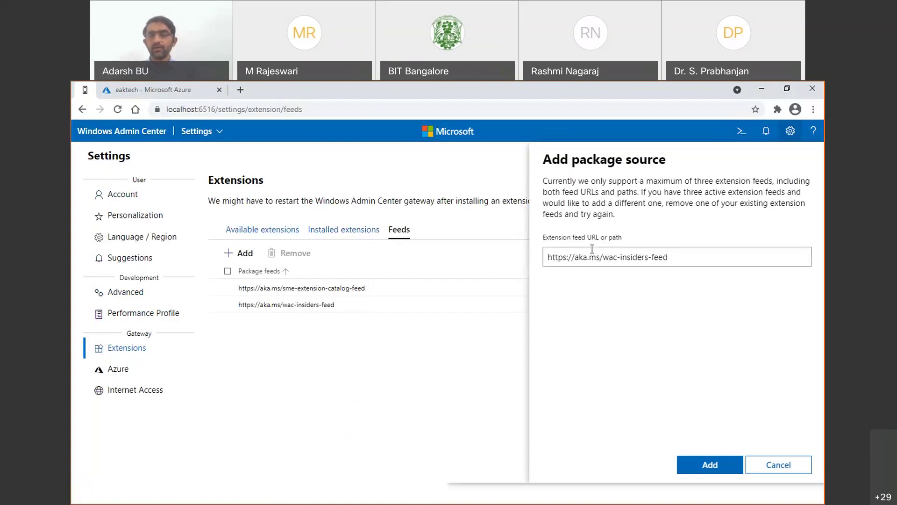
triple_click(568, 255)
key("ctrl+c")
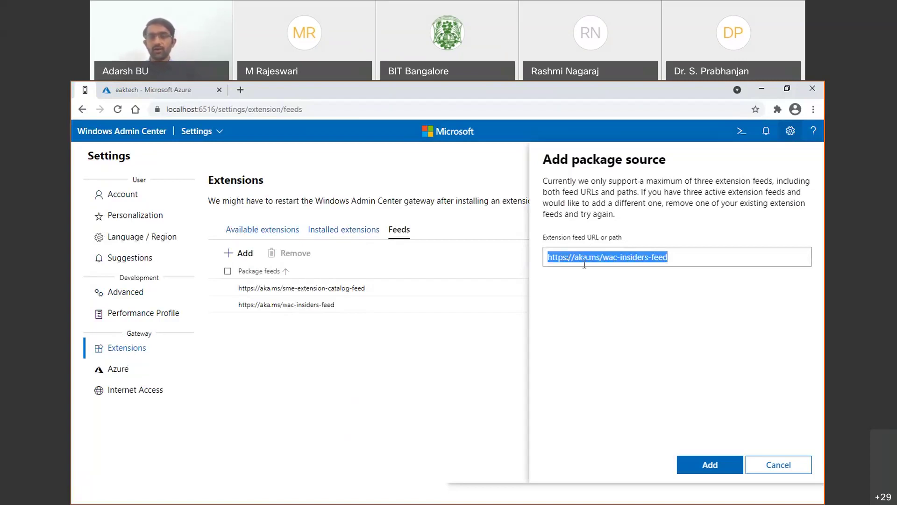
left_click(676, 256)
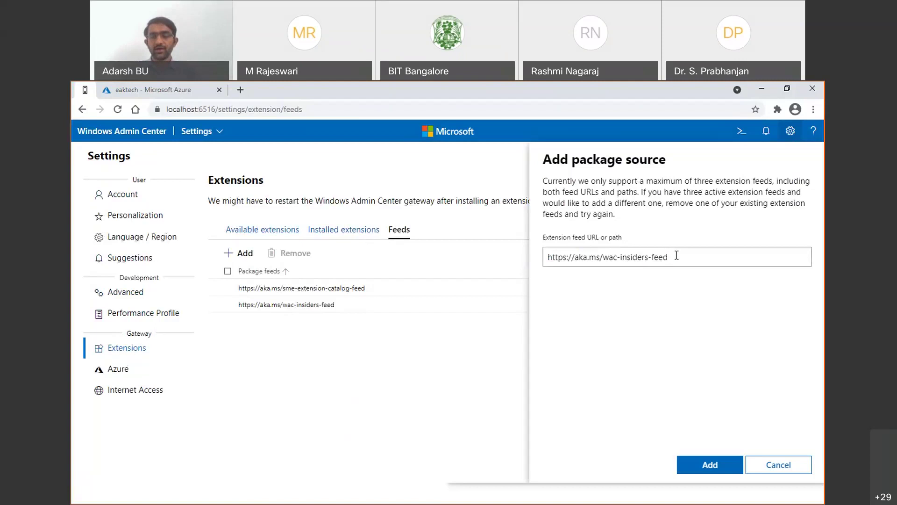
key("Return")
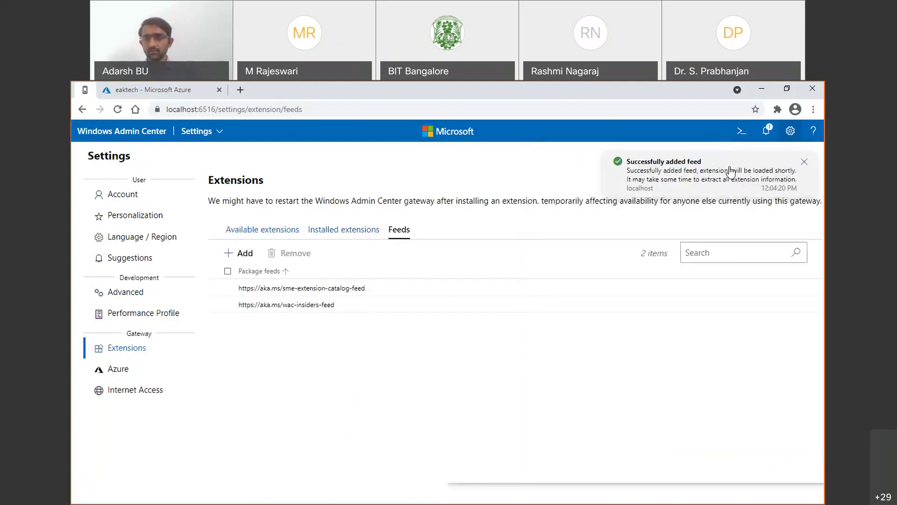
left_click(225, 257)
left_click(571, 262)
key("ctrl+v")
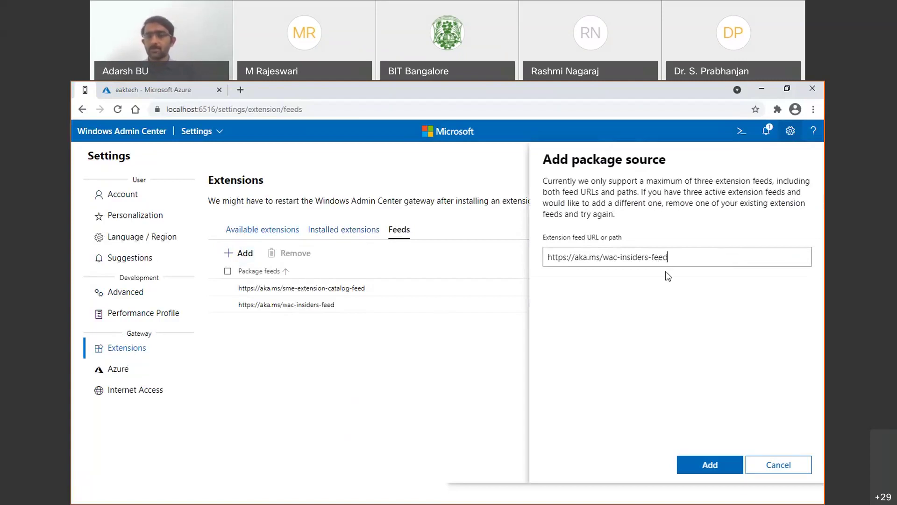
left_click_drag(545, 262, 692, 259)
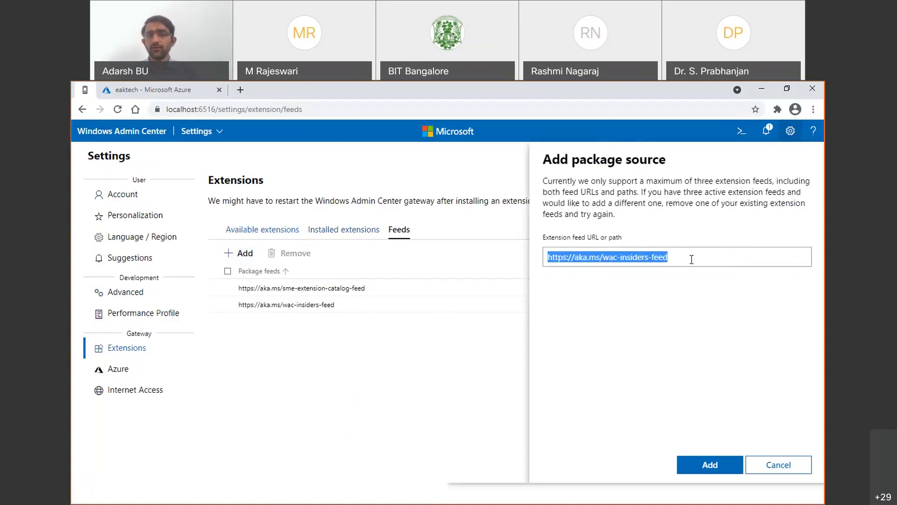
left_click(545, 258)
left_click_drag(546, 259, 768, 258)
key("ctrl+c")
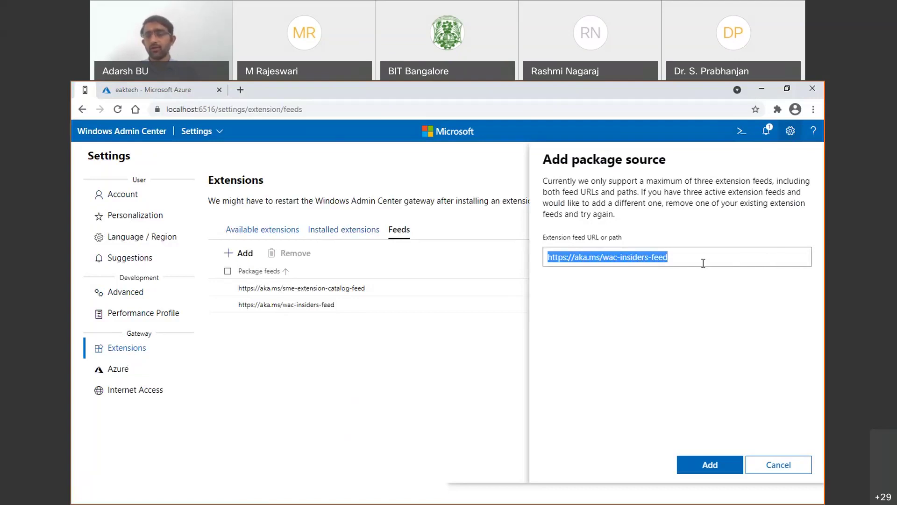
left_click(246, 189)
left_click(244, 248)
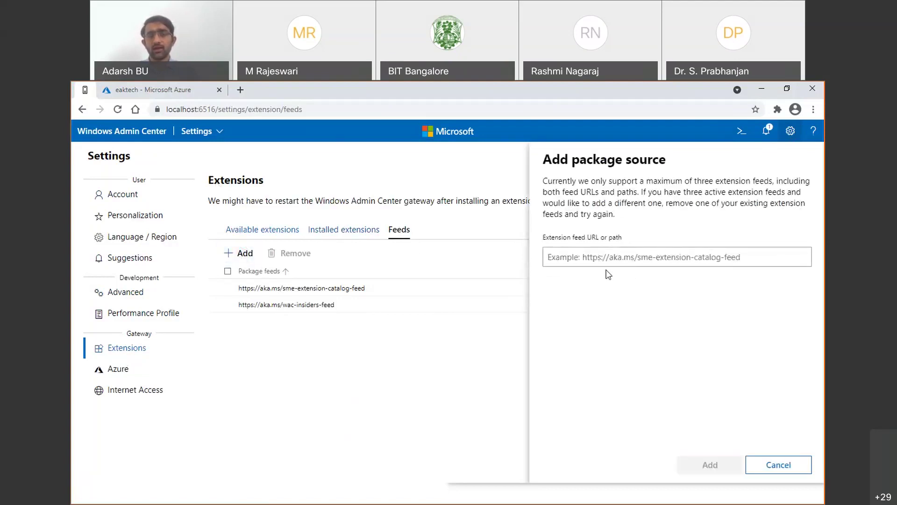
key("ctrl+v")
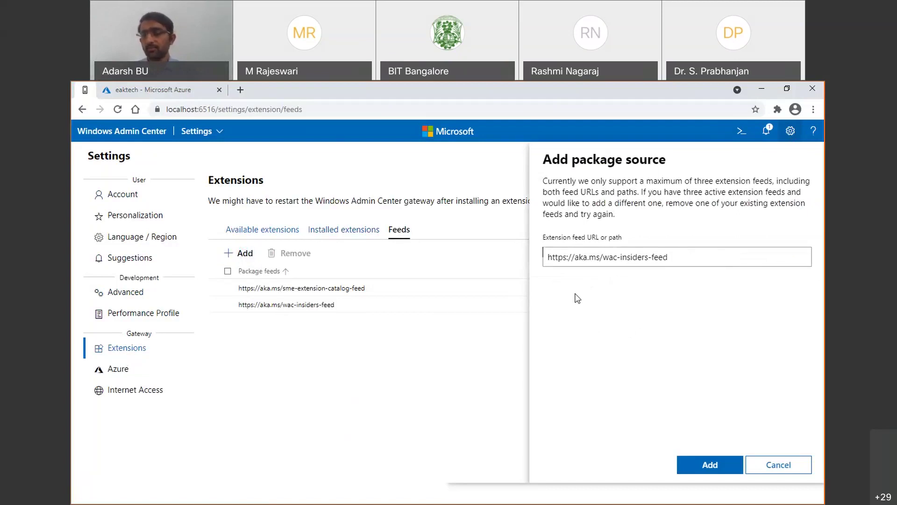
left_click(389, 328)
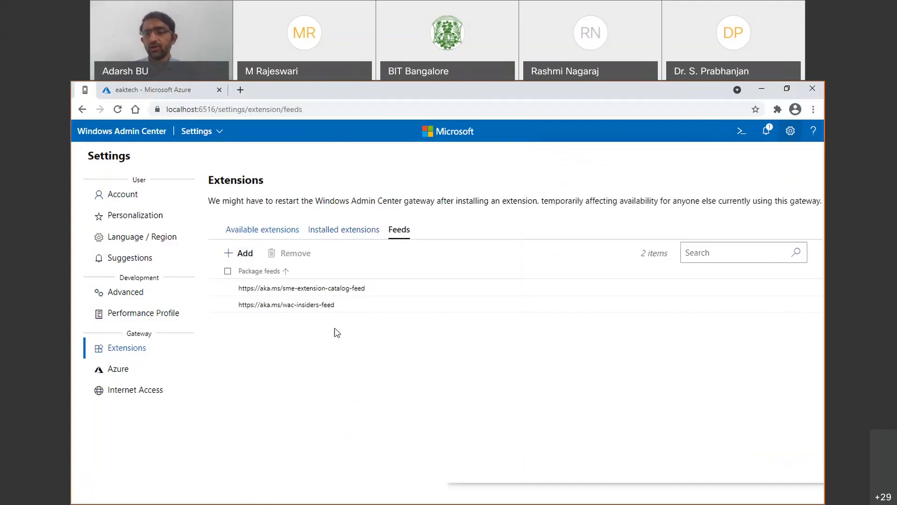
- Show the available extensions and look through the whole list
left_click(270, 229)
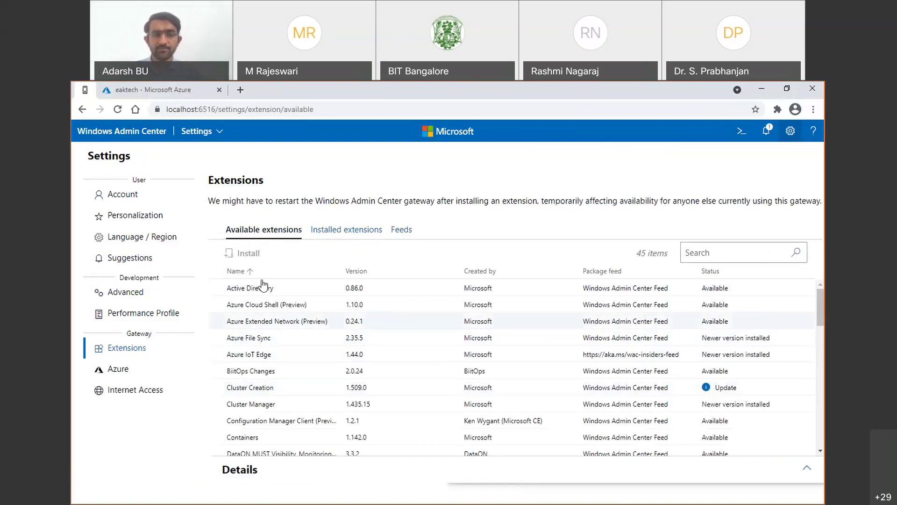
scroll(265, 364, "down", 8)
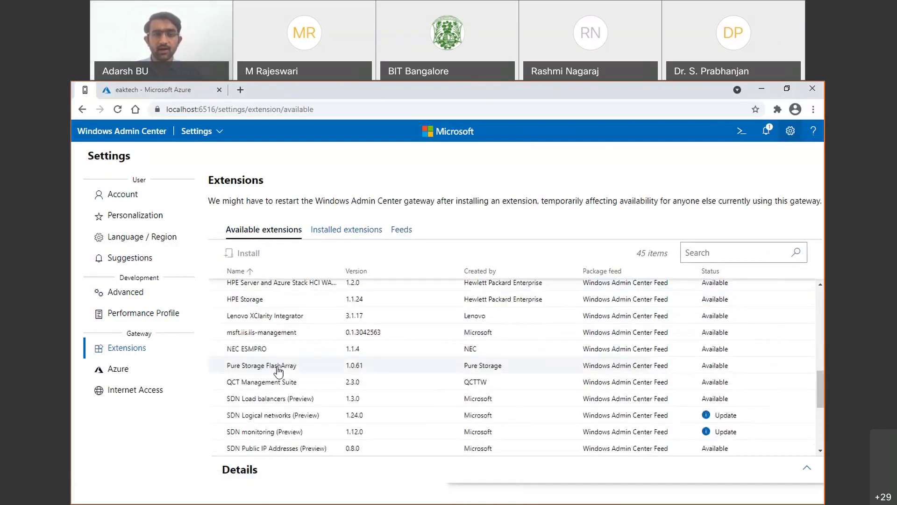
scroll(265, 376, "down", 3)
scroll(265, 376, "up", 15)
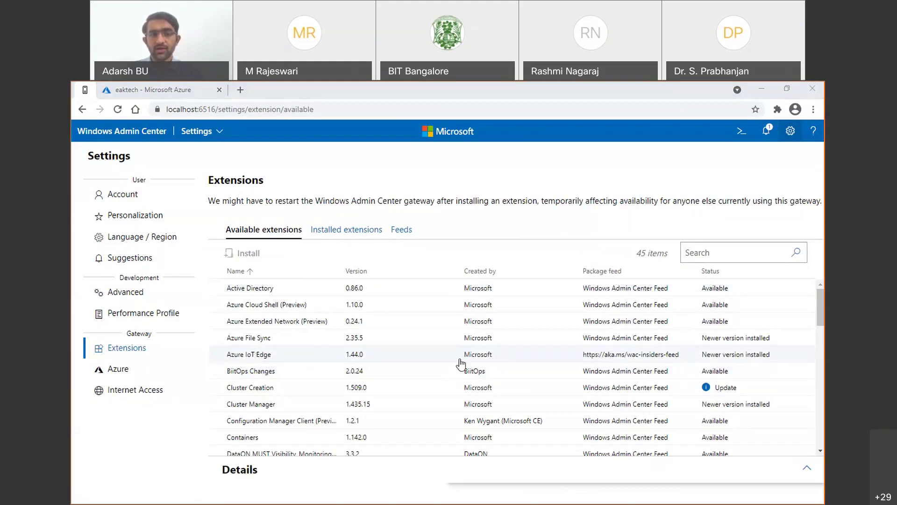
- Select the Azure IoT Edge extension, read through its details and collapse them again
left_click(247, 358)
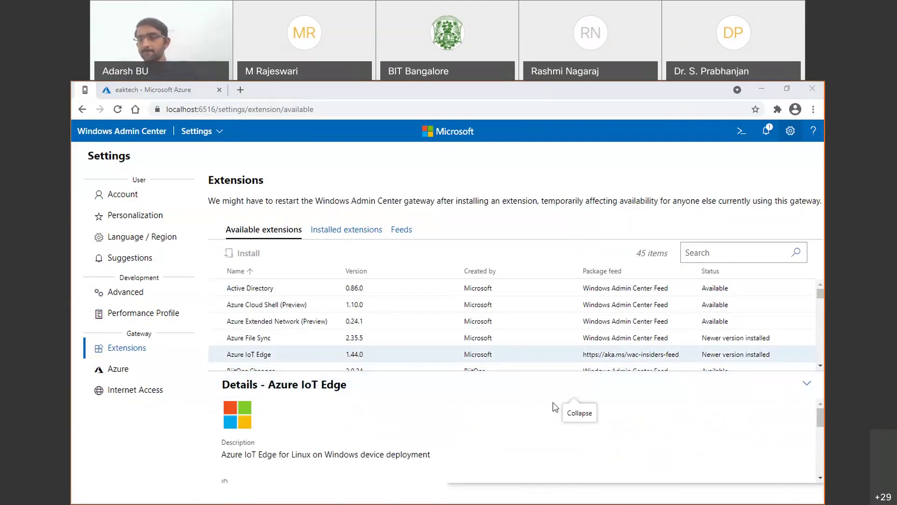
left_click(803, 384)
left_click(802, 472)
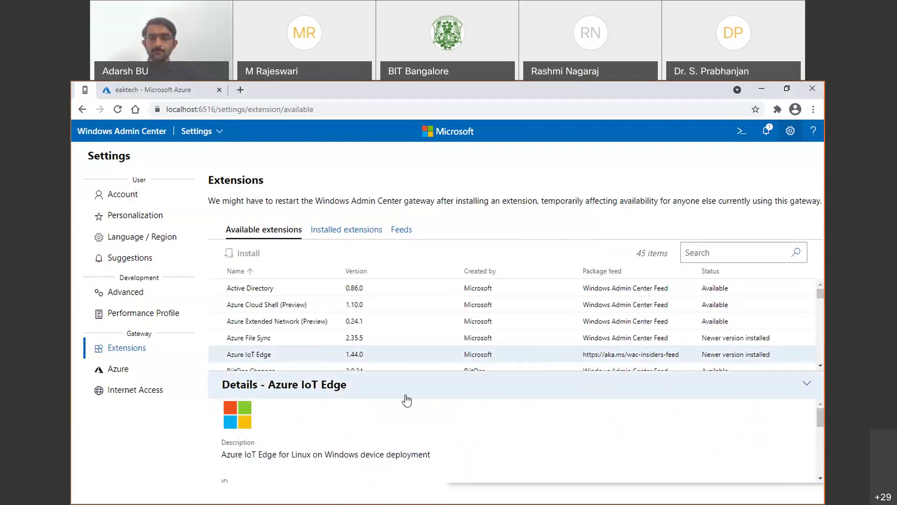
scroll(626, 429, "down", 5)
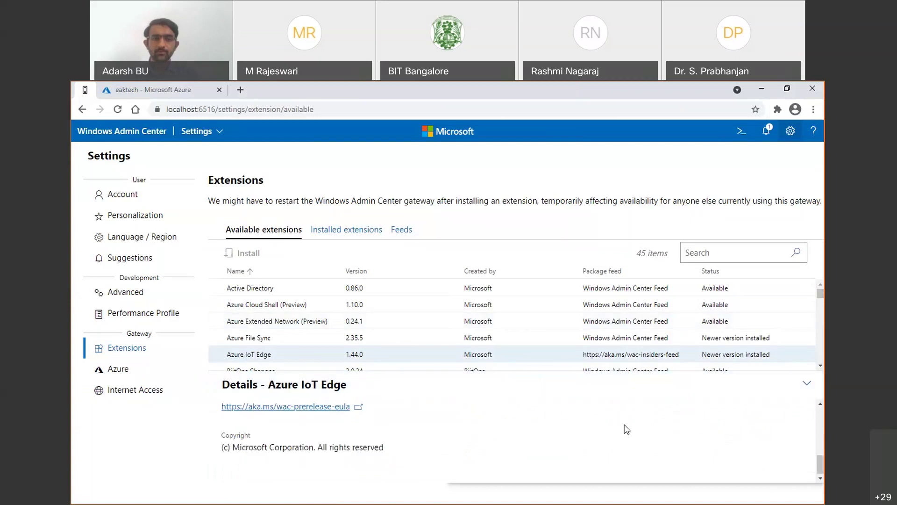
scroll(619, 435, "up", 5)
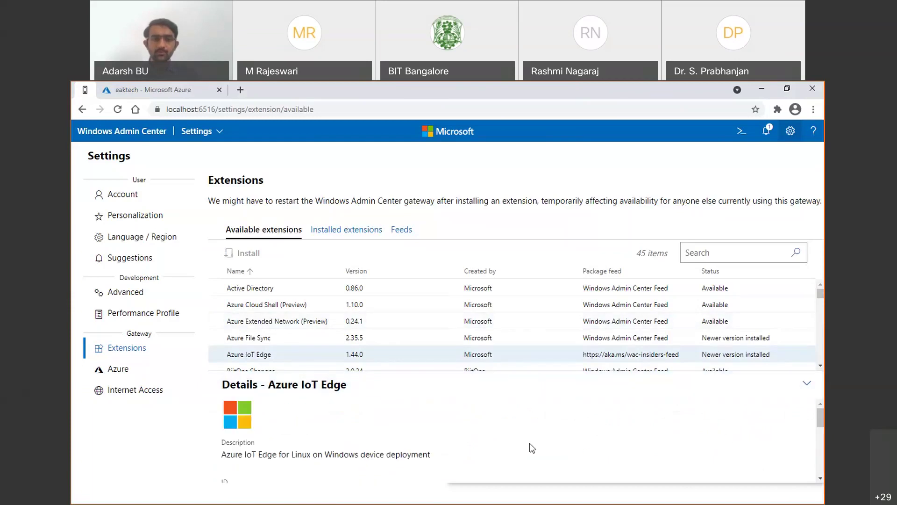
left_click(808, 383)
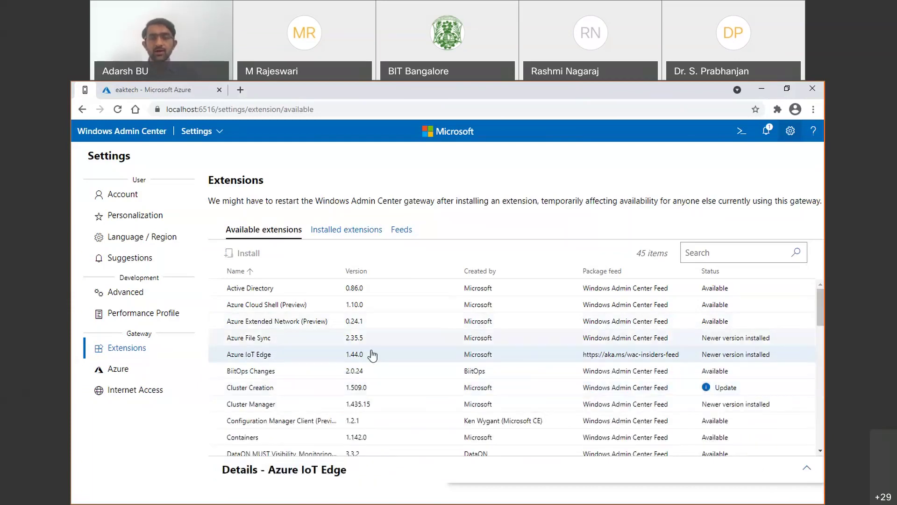
- Revisit the package feeds and briefly show the empty form for adding a package source, closing it without adding anything
left_click(403, 234)
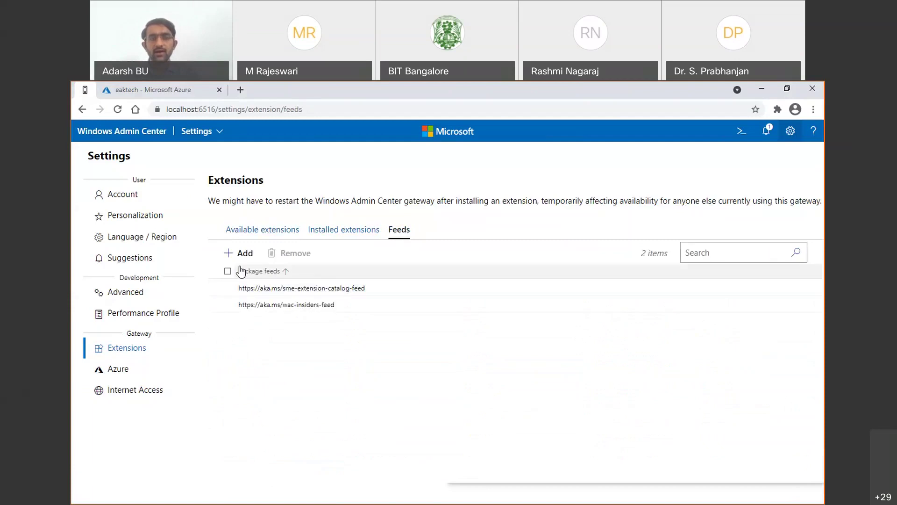
left_click(240, 253)
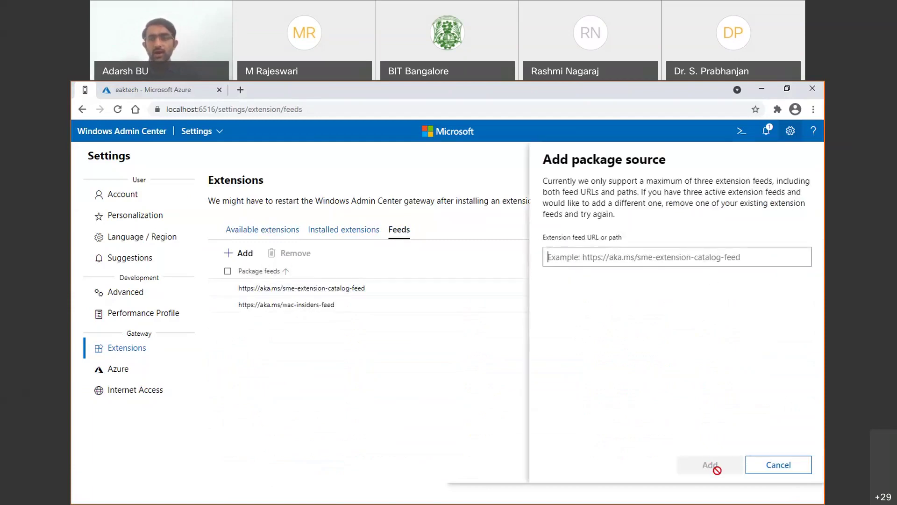
left_click(489, 449)
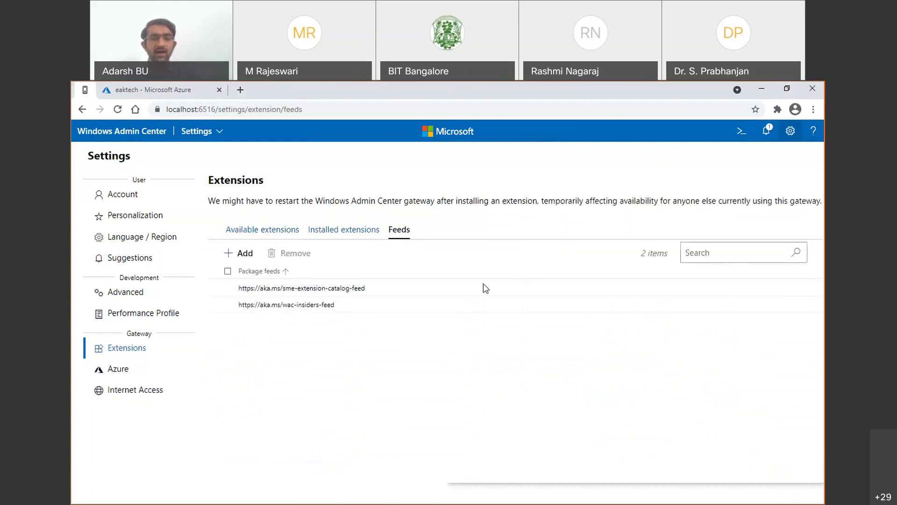
- Return to the available extensions and review the Azure IoT Edge extension's row and full details
left_click(243, 228)
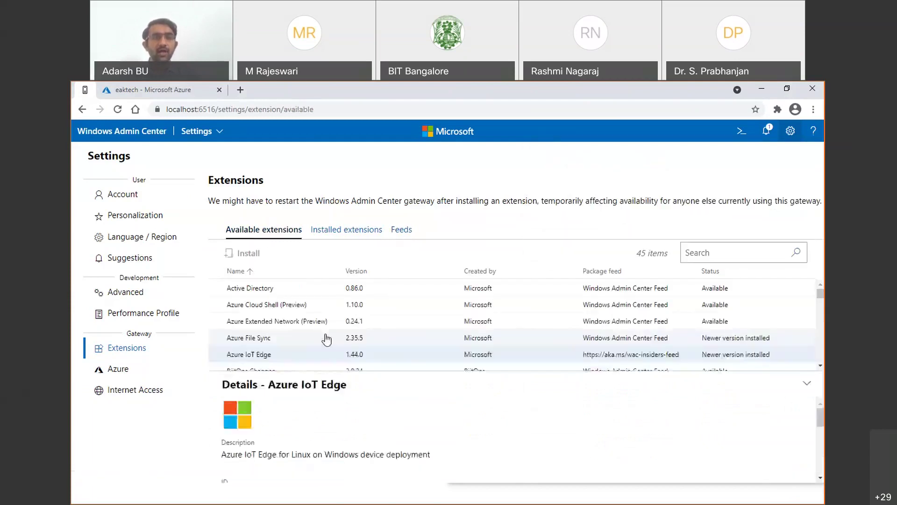
left_click(808, 384)
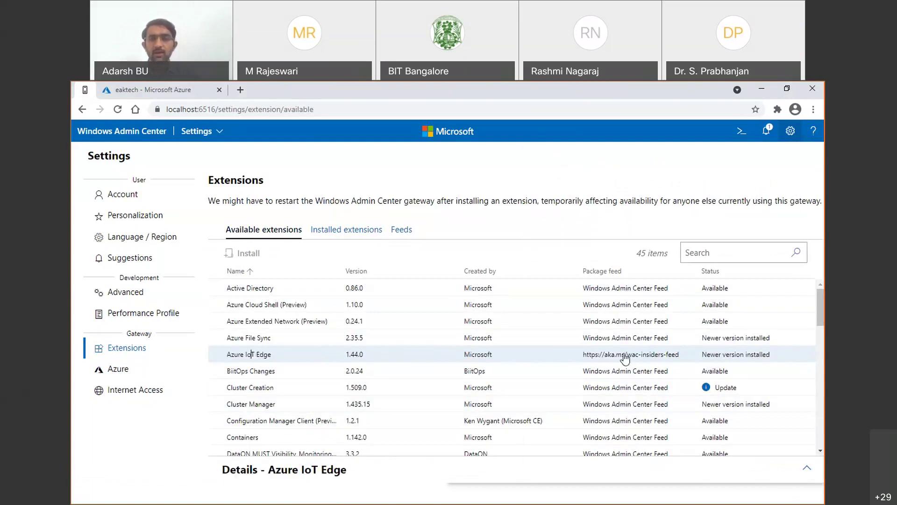
left_click(349, 470)
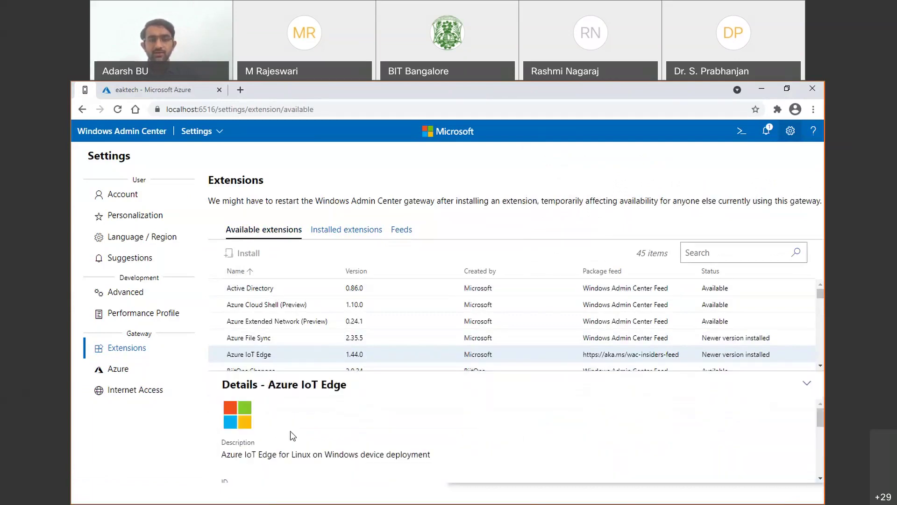
scroll(769, 427, "down", 5)
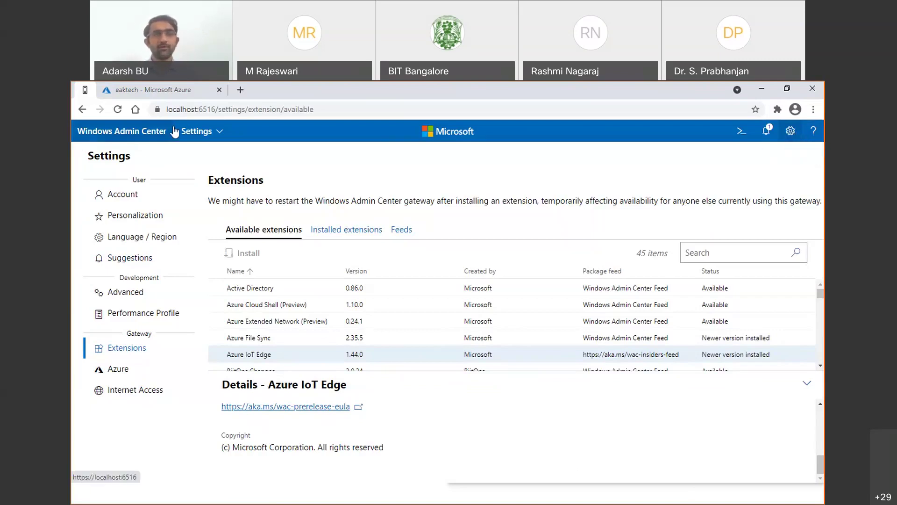
- Retrace the path from the account settings to the gateway Extensions and display their package feeds
left_click(791, 133)
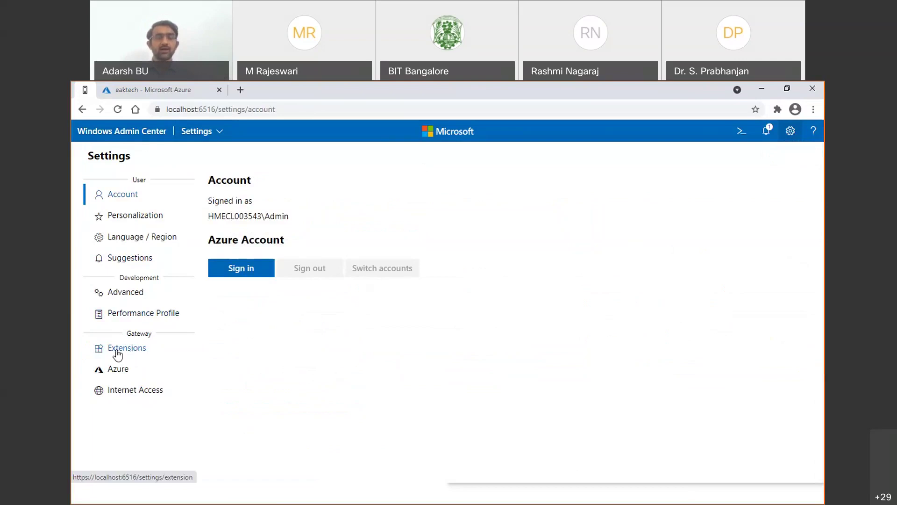
left_click(134, 354)
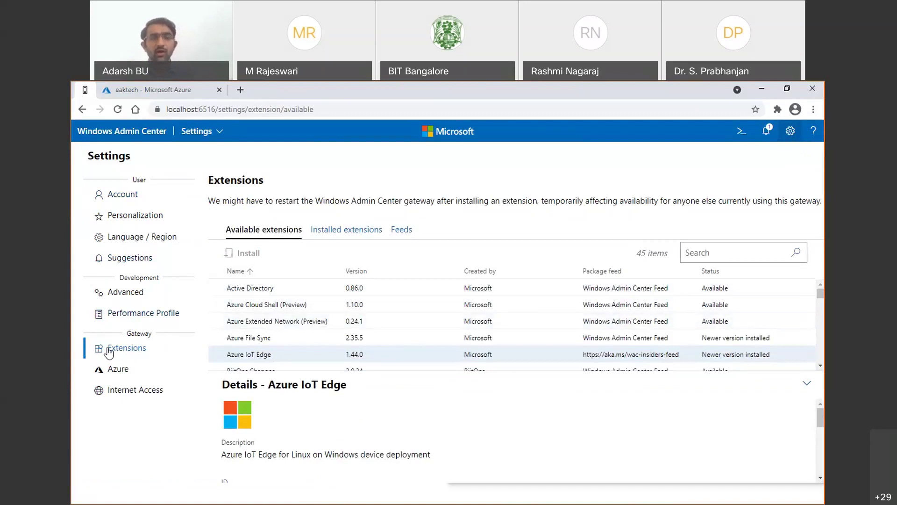
left_click(401, 231)
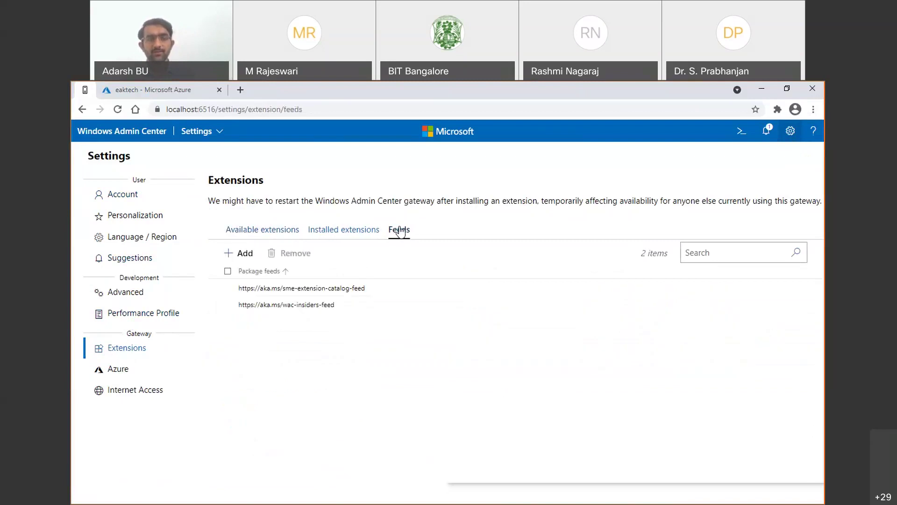
left_click(138, 351)
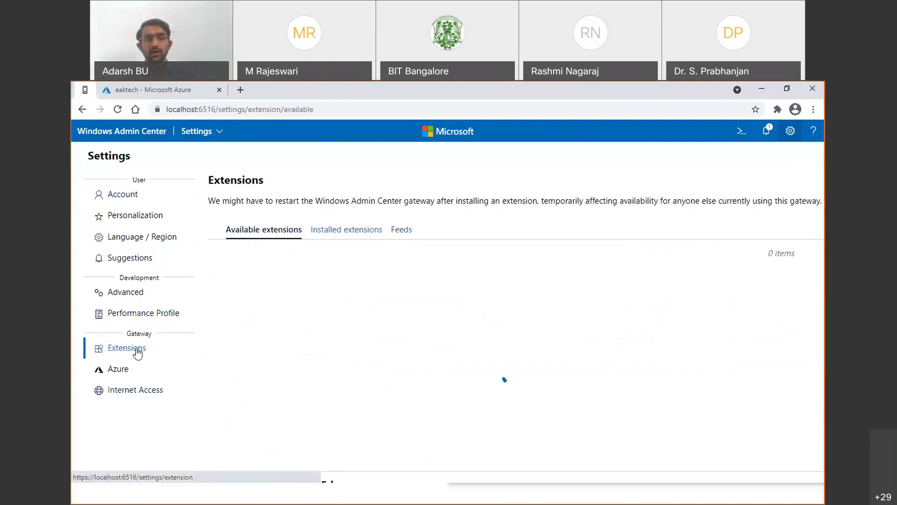
left_click(402, 232)
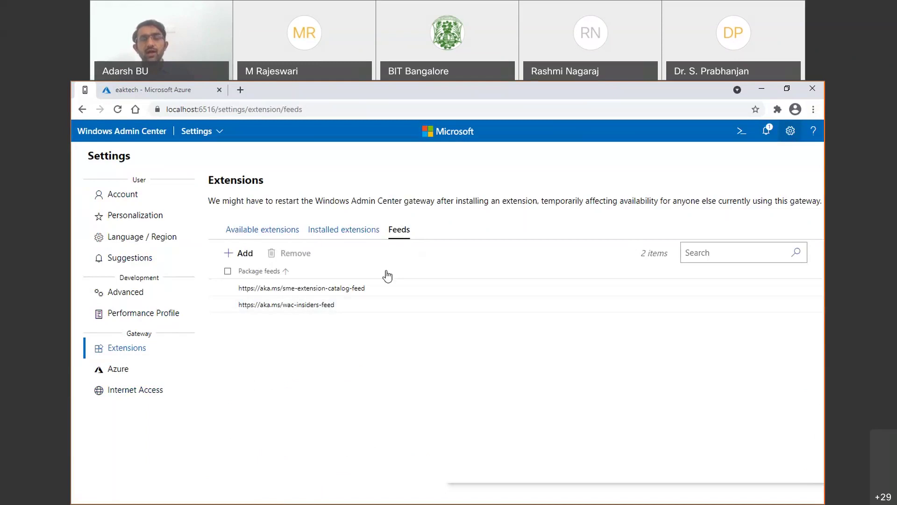
left_click(240, 256)
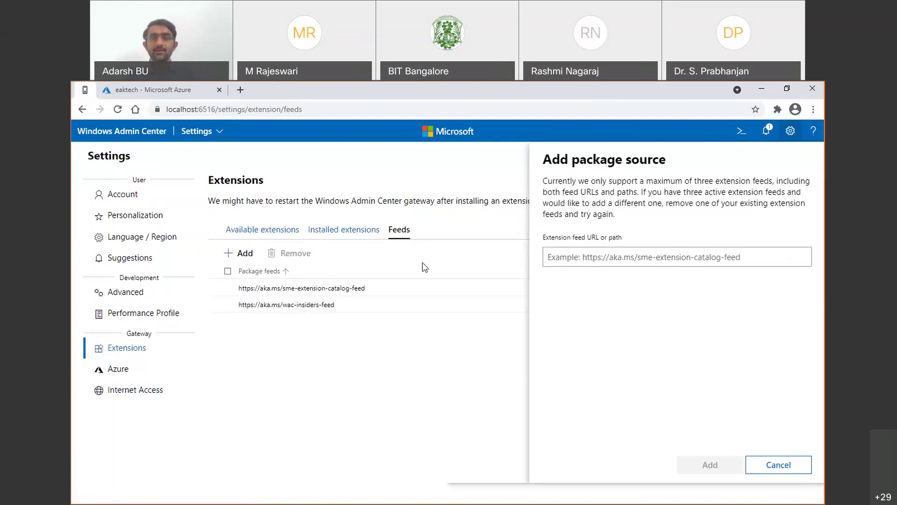
key("Escape")
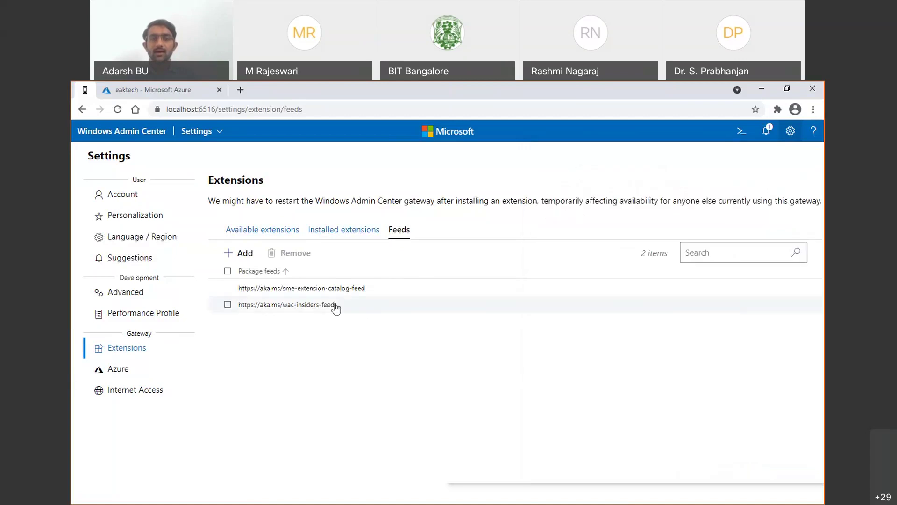
right_click(329, 305)
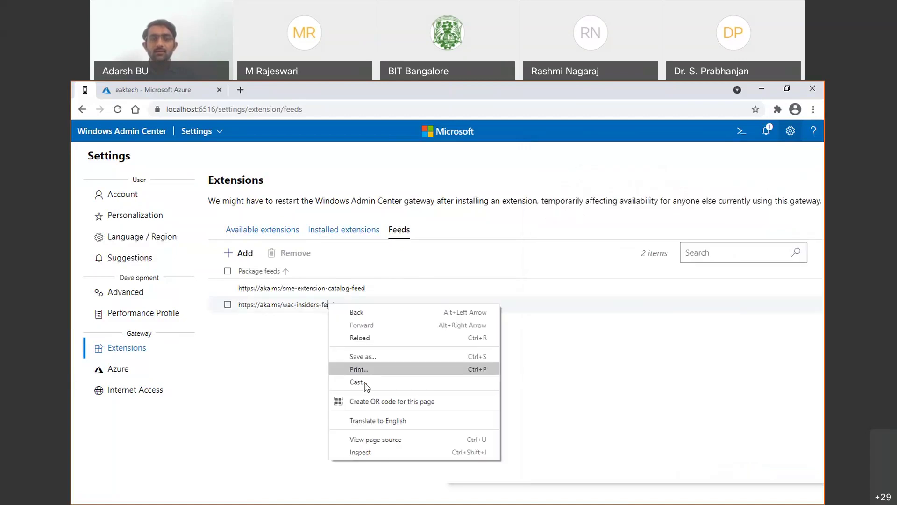
key("Escape")
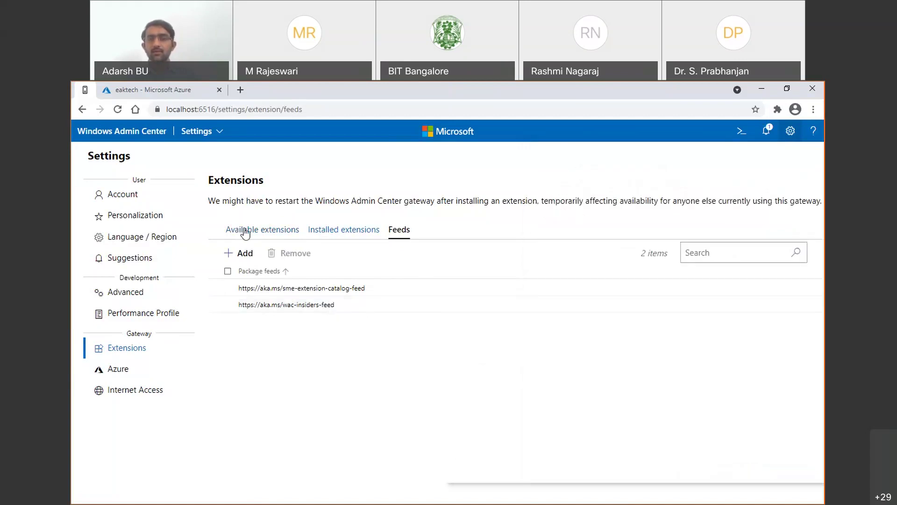
left_click(244, 255)
right_click(616, 256)
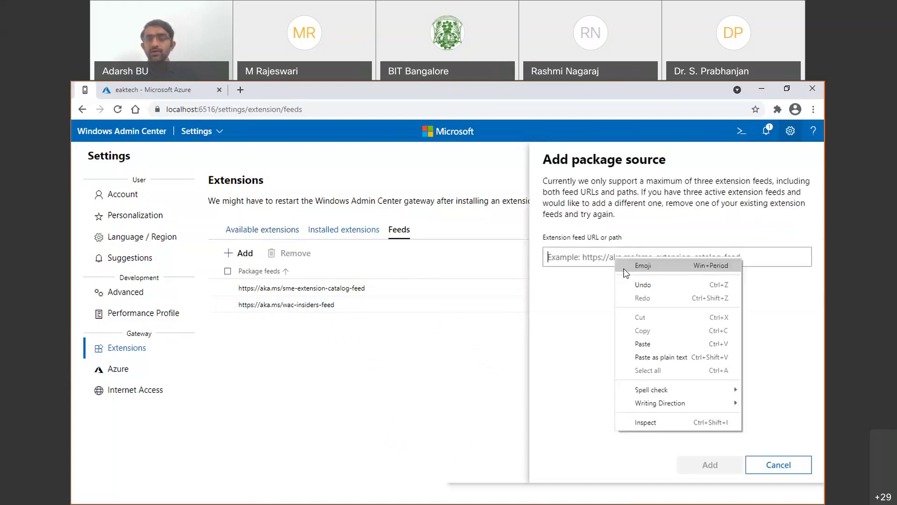
left_click(643, 344)
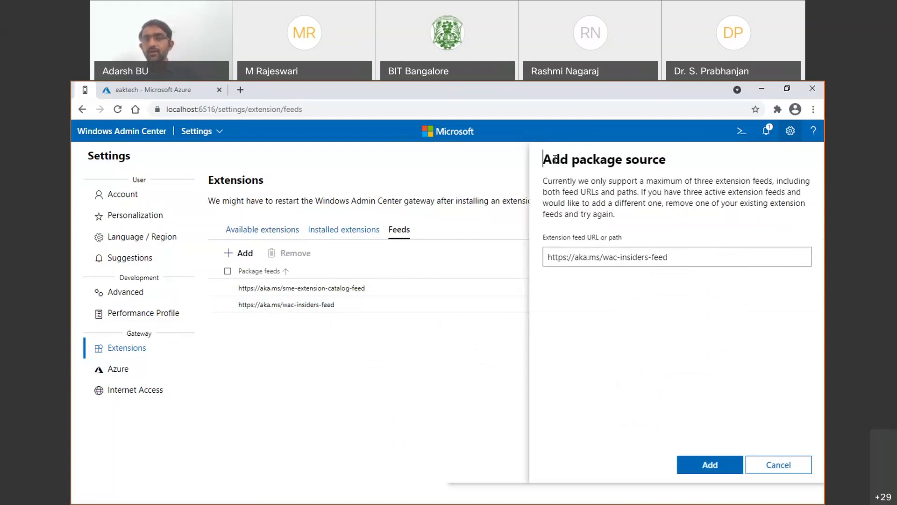
left_click_drag(542, 159, 675, 164)
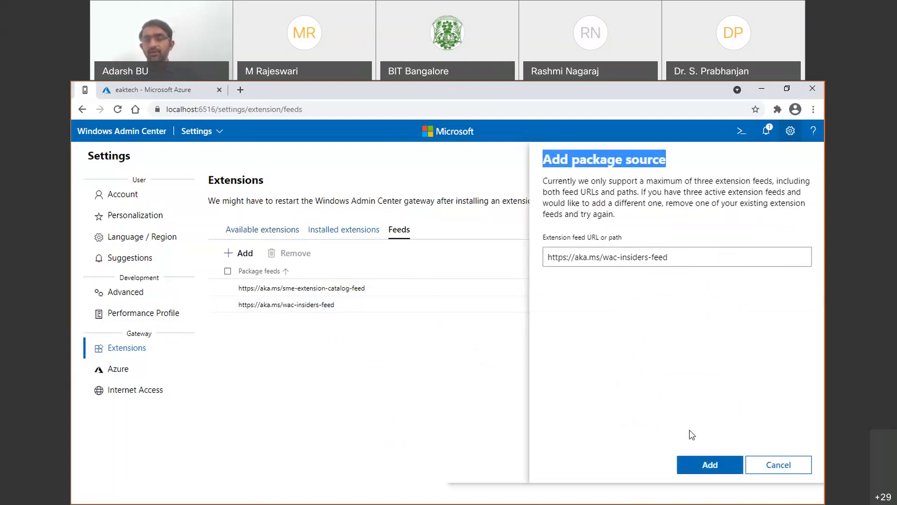
left_click(709, 464)
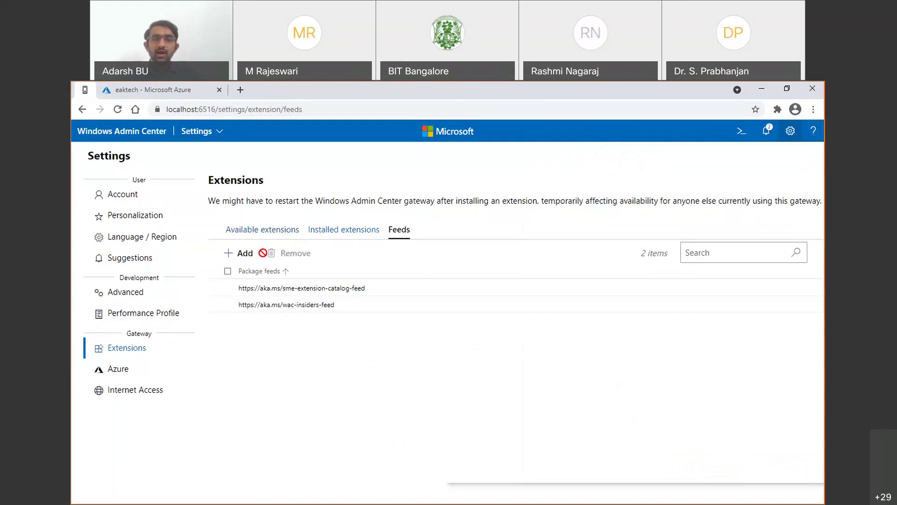
- Display the available extensions and look through the whole list for those offered by the insiders feed, including Azure IoT Edge
left_click(244, 234)
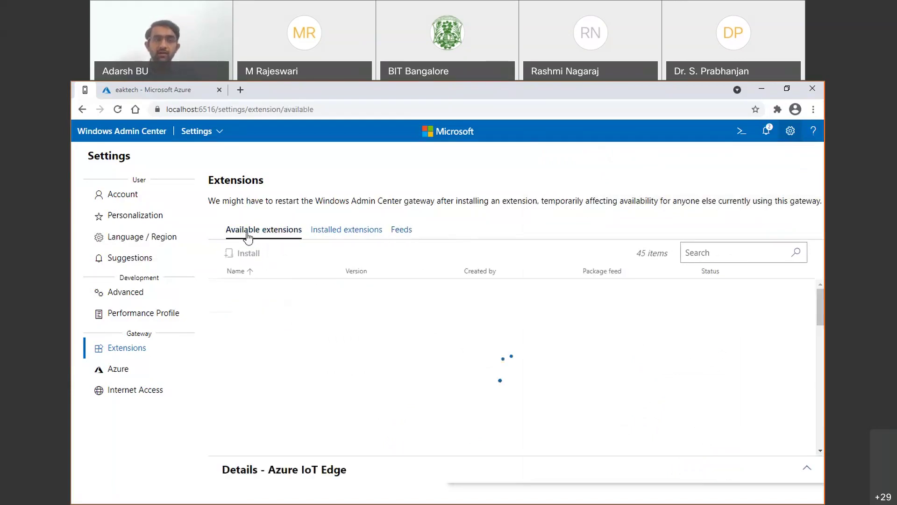
left_click(806, 384)
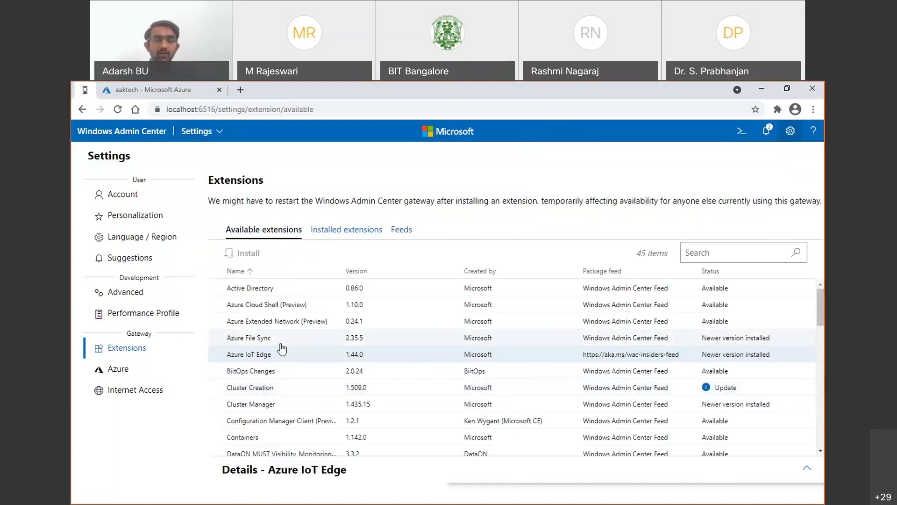
scroll(280, 366, "down", 6)
scroll(277, 368, "down", 3)
scroll(276, 371, "up", 8)
scroll(276, 372, "up", 1)
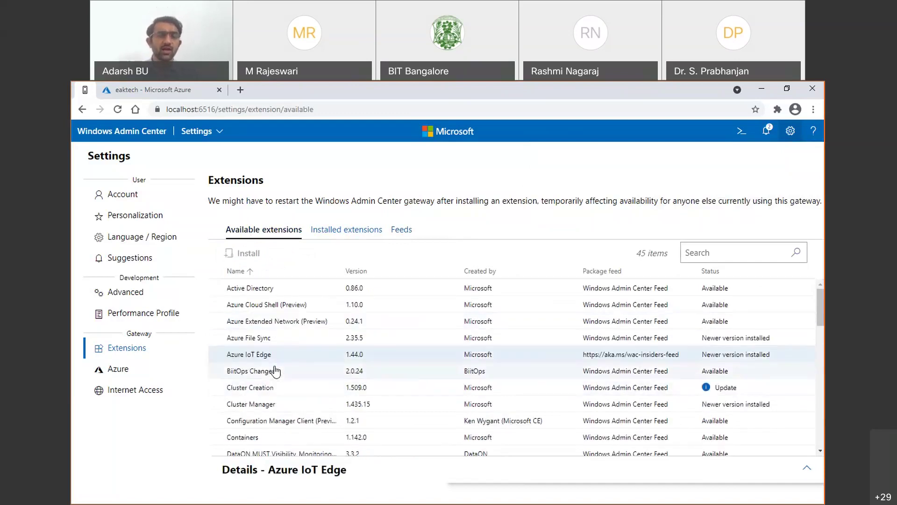
scroll(275, 371, "down", 10)
scroll(278, 387, "down", 2)
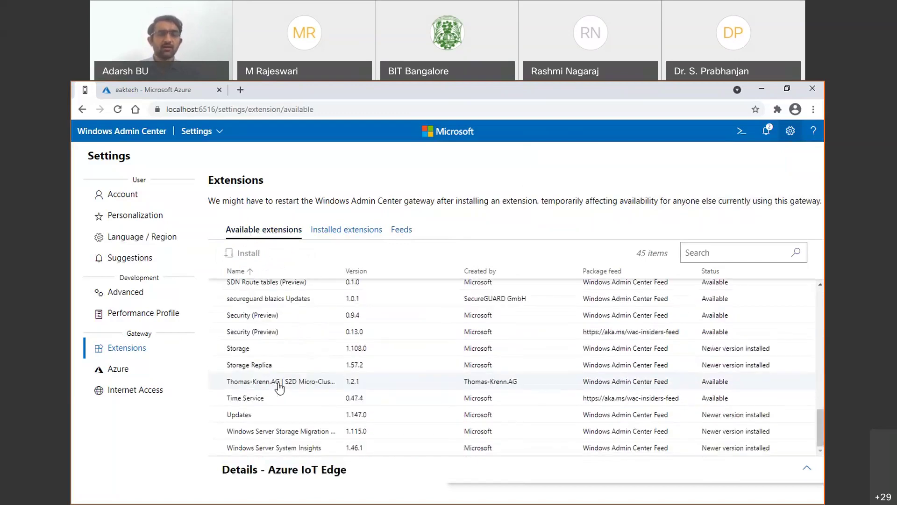
scroll(280, 387, "up", 7)
scroll(279, 386, "up", 2)
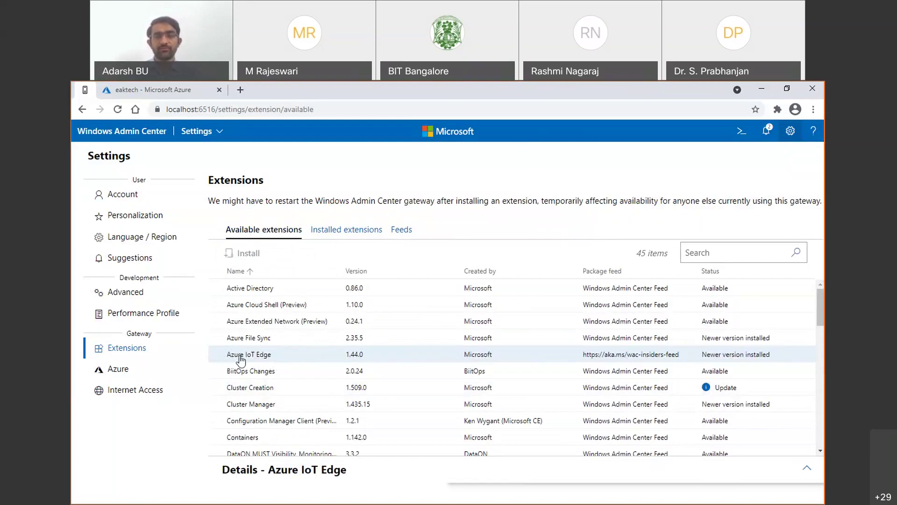
- Select the Azure IoT Edge extension, read its details from description to copyright and collapse them to examine its row
double_click(260, 355)
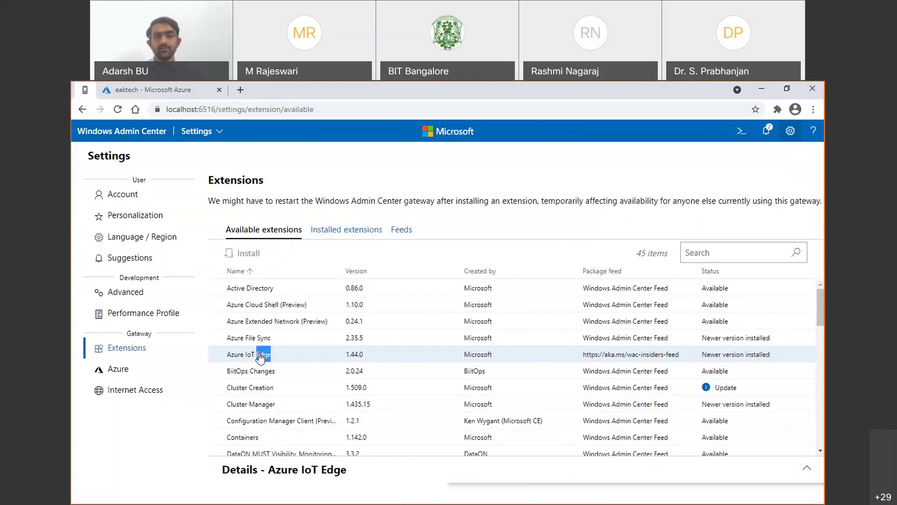
left_click(261, 356)
left_click(392, 468)
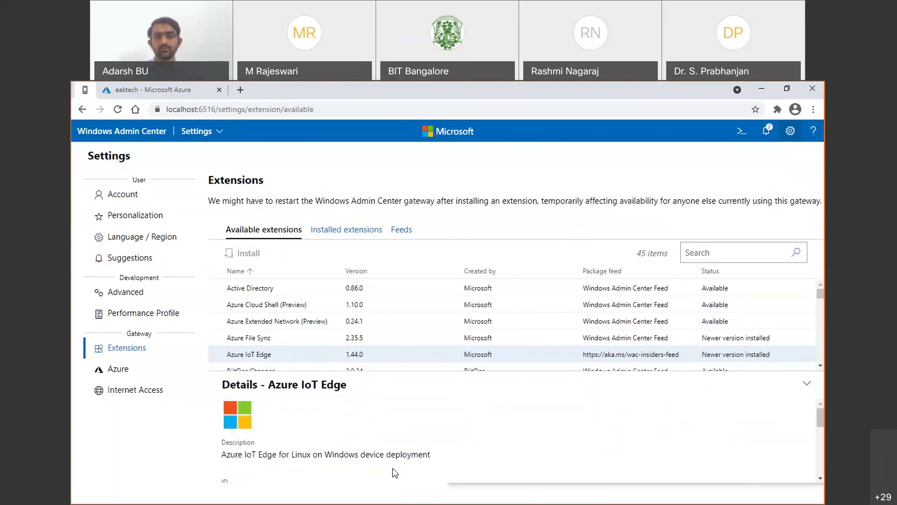
scroll(315, 403, "down", 1)
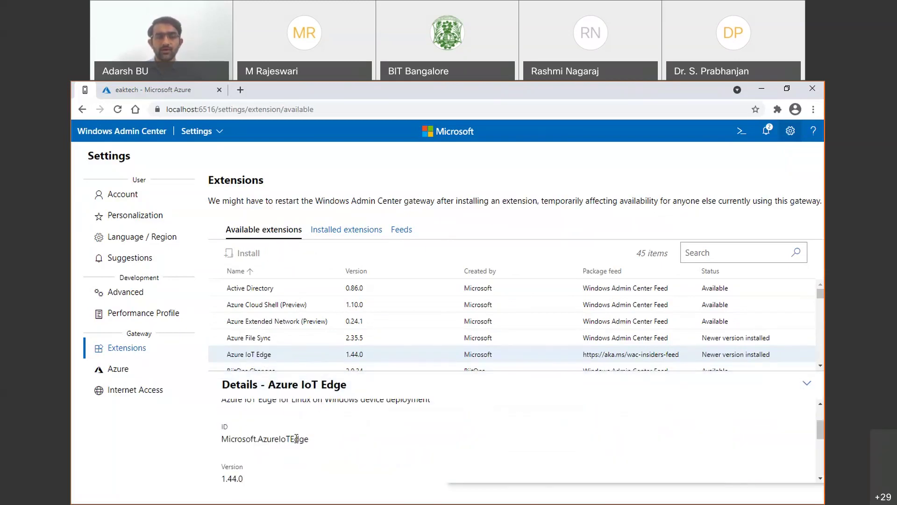
scroll(296, 438, "down", 3)
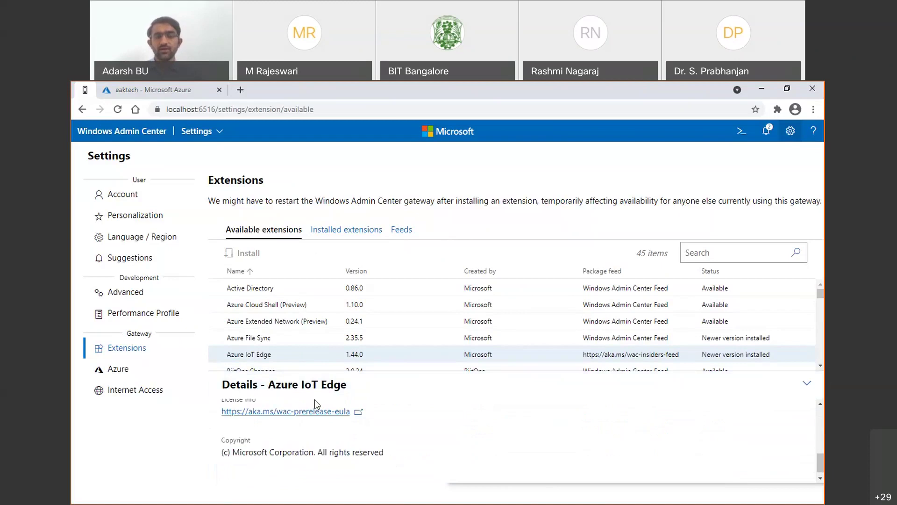
scroll(556, 438, "up", 5)
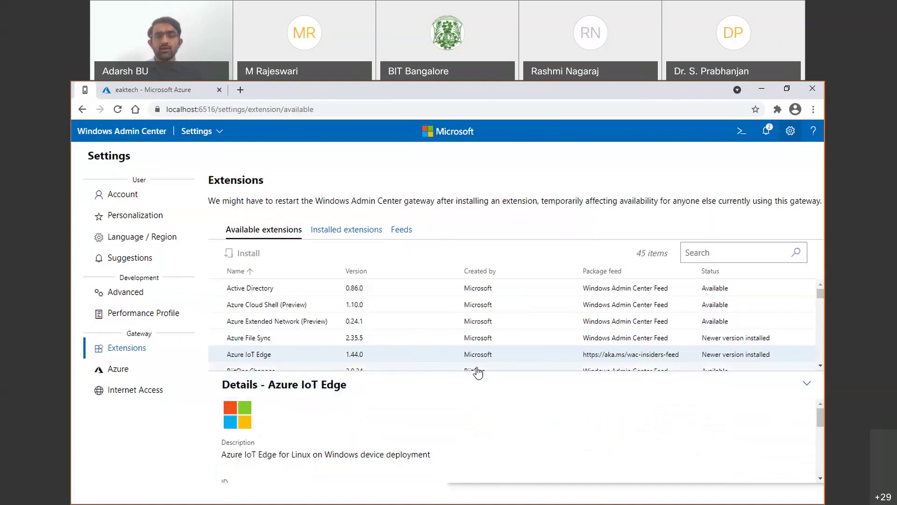
left_click(807, 383)
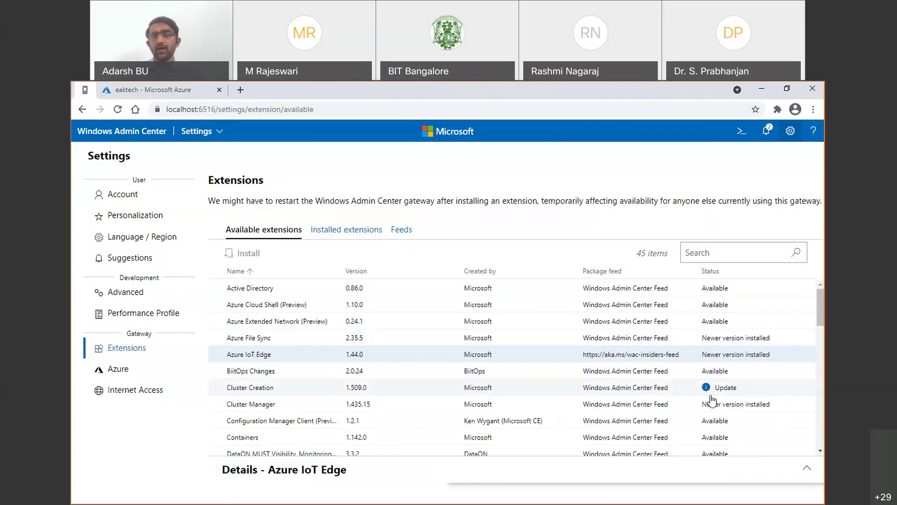
double_click(265, 356)
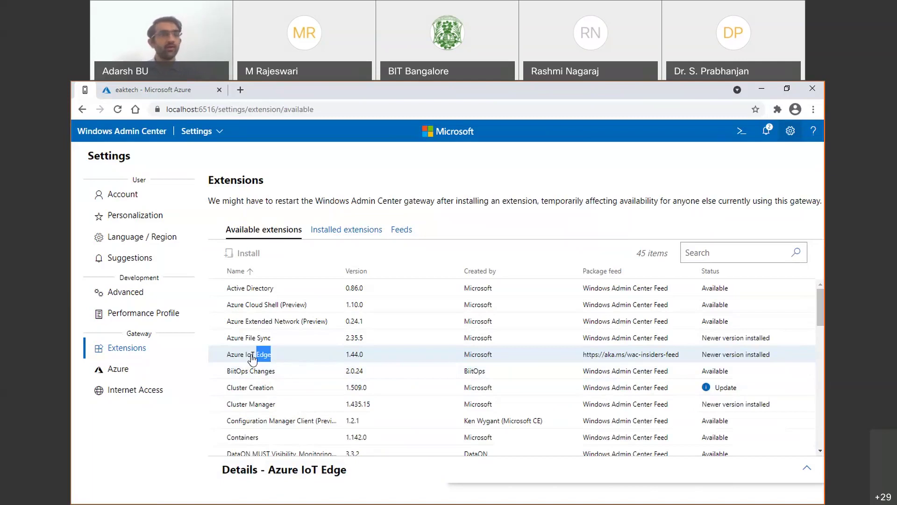
- Go to All connections and remove the listed Windows 10 PC, confirming the removal
left_click(108, 133)
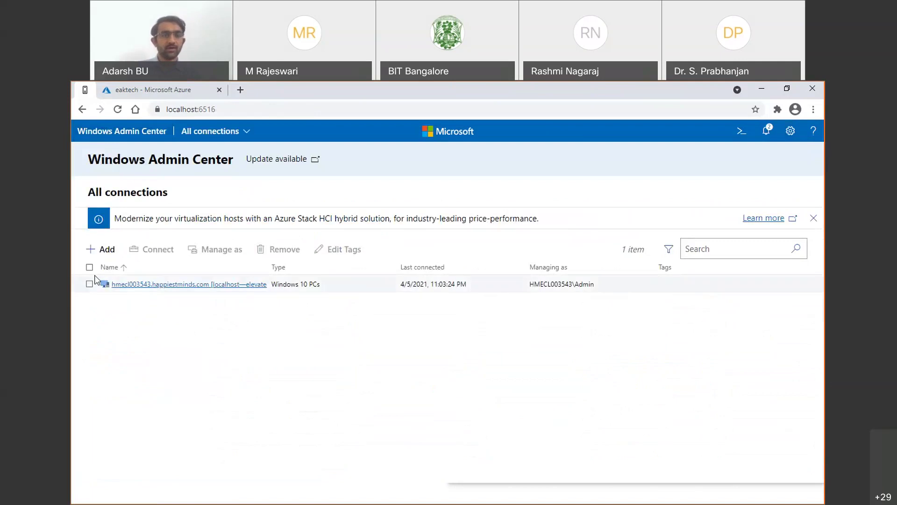
left_click(90, 285)
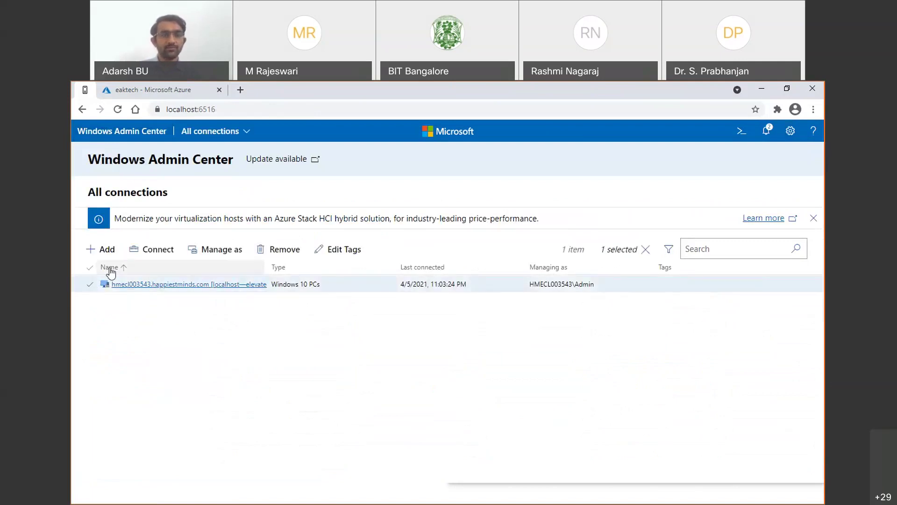
left_click(279, 249)
left_click(456, 355)
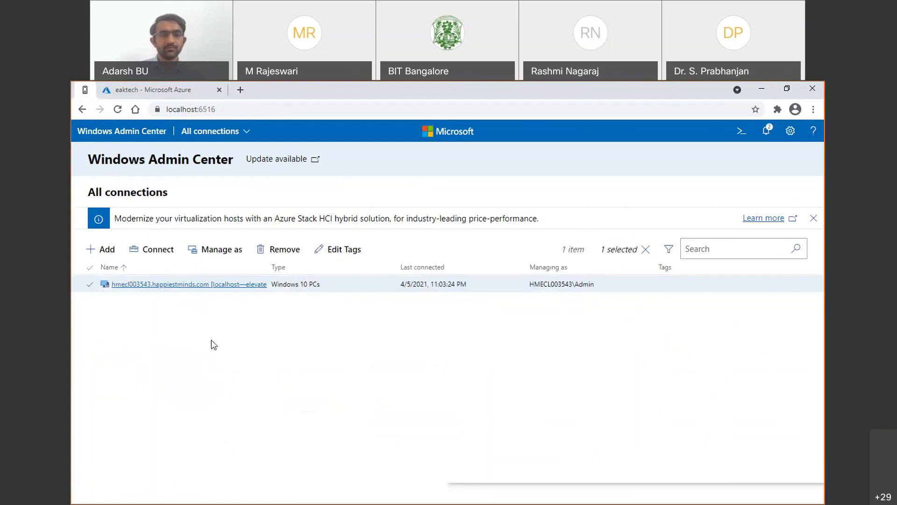
left_click(297, 252)
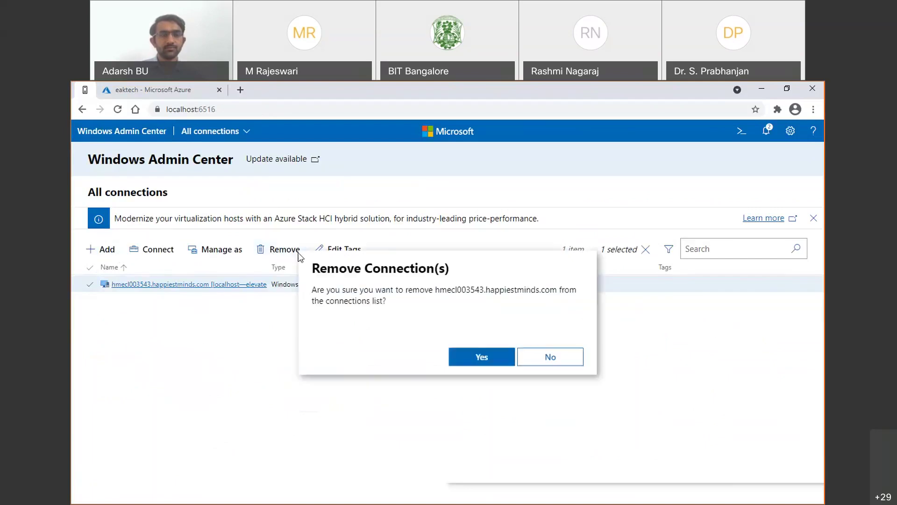
left_click(466, 359)
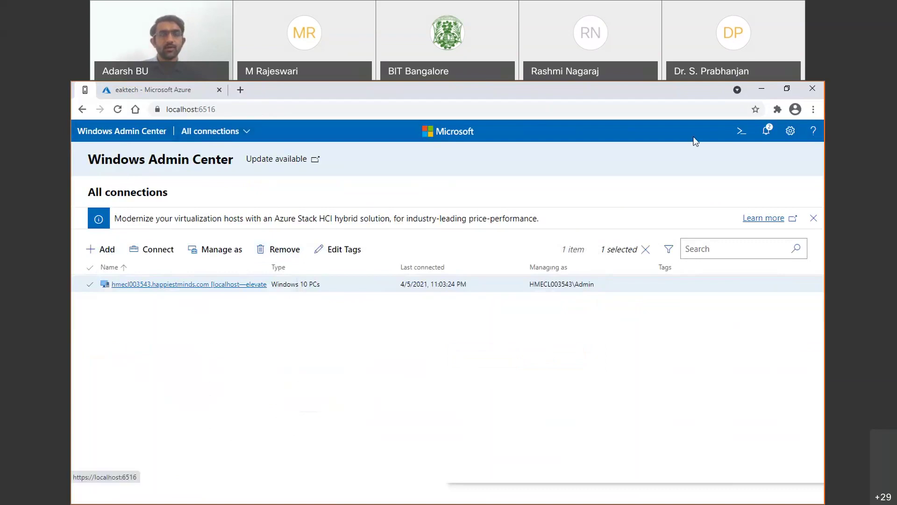
- Recheck the available extensions in the gateway settings and return to the All connections list
left_click(791, 131)
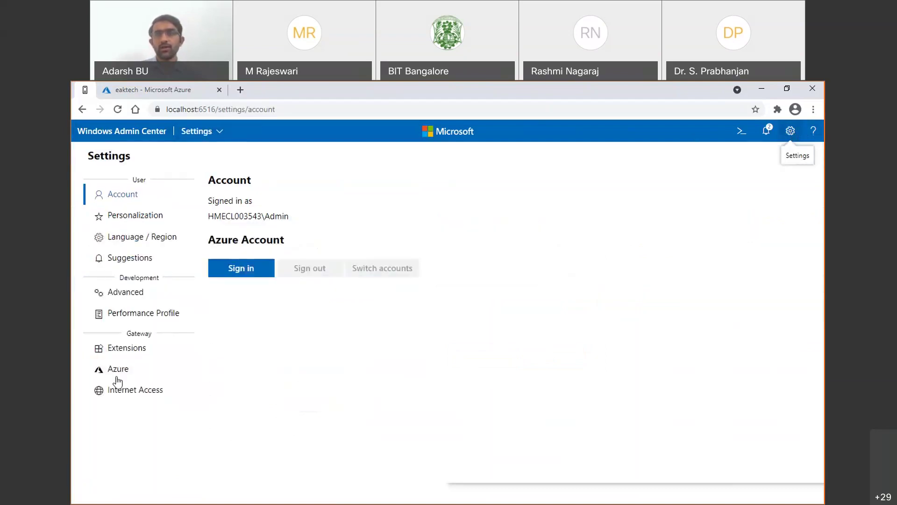
left_click(114, 350)
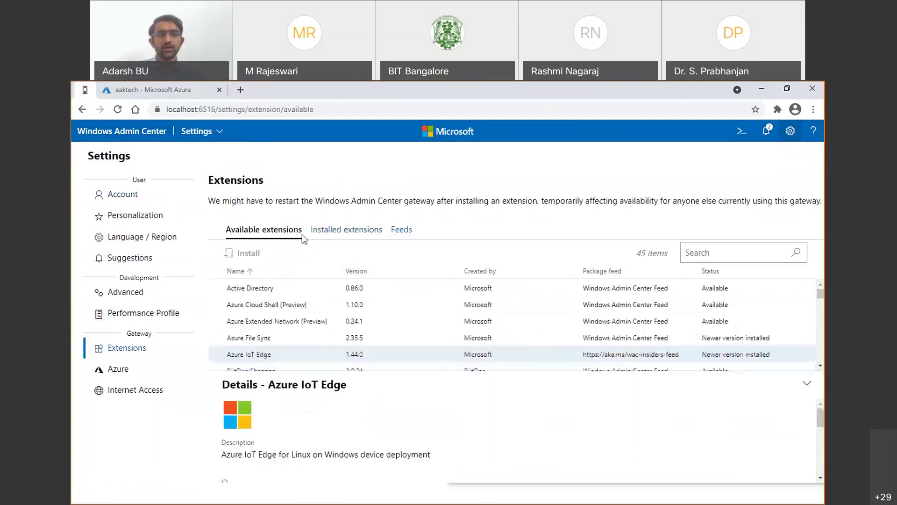
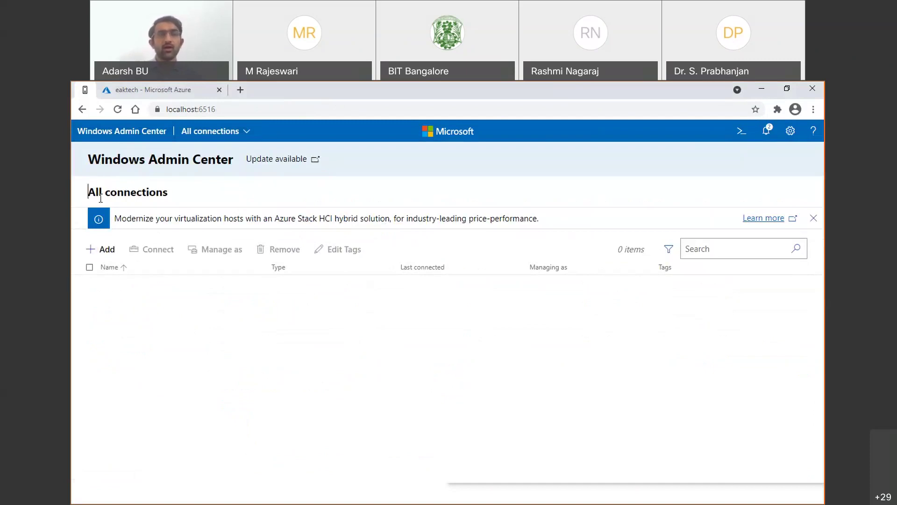
left_click_drag(88, 192, 192, 218)
left_click(99, 294)
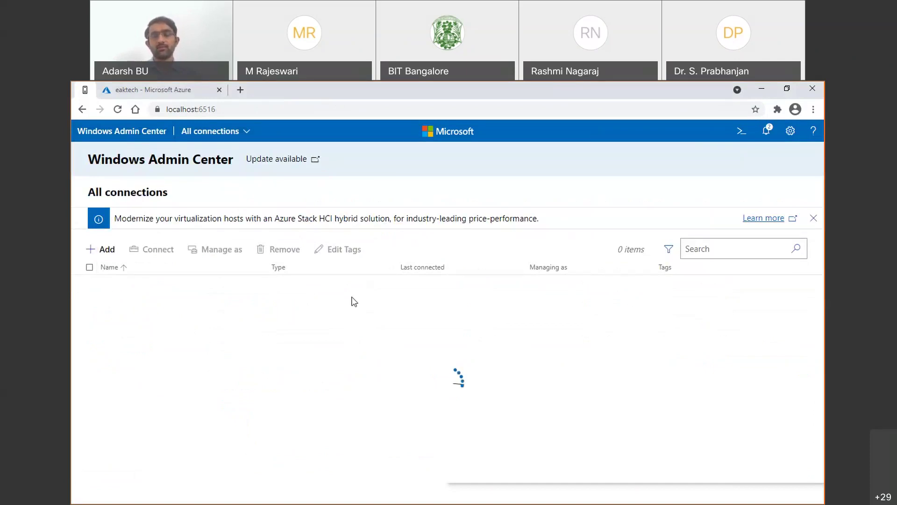
- Look through the resource types offered for a new connection and leave the Add or create resources form open
left_click(101, 252)
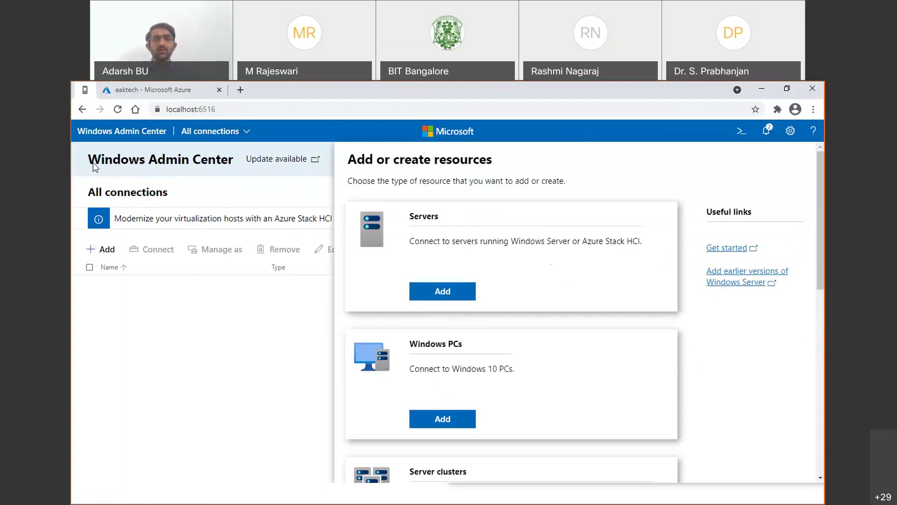
left_click(244, 174)
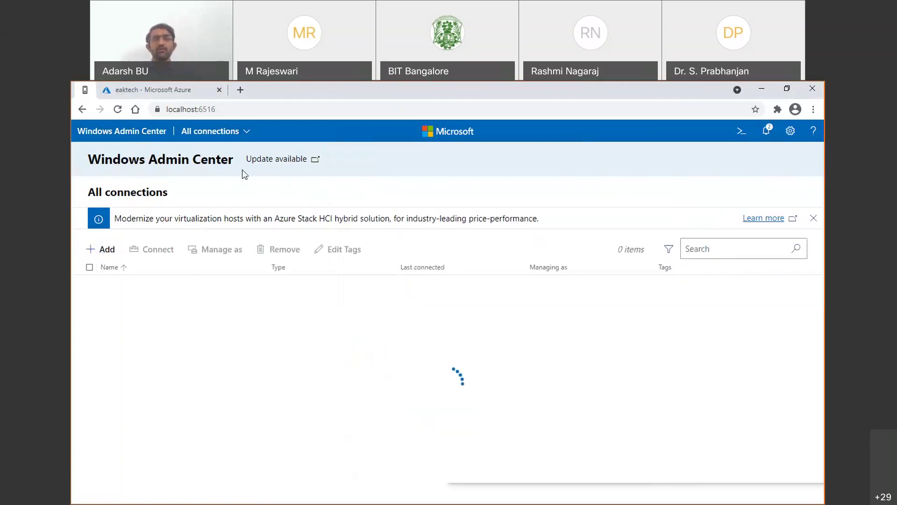
left_click(104, 249)
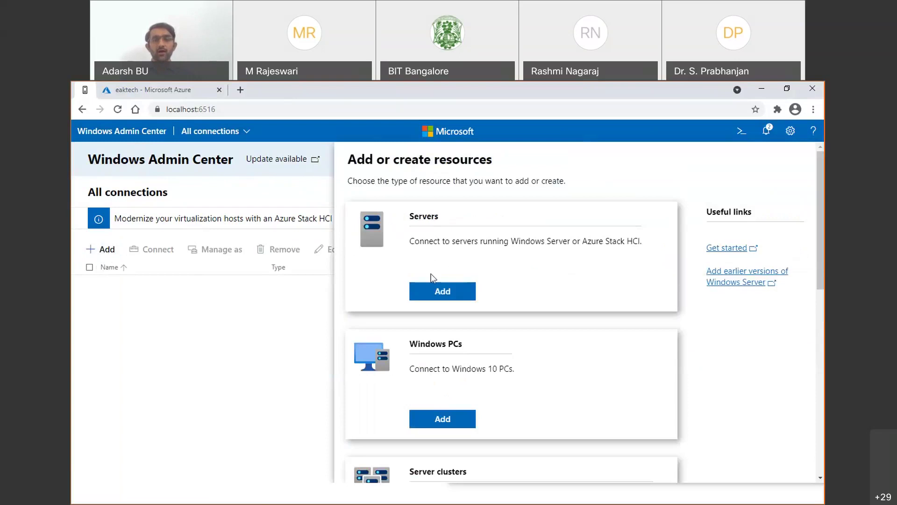
scroll(447, 332, "down", 8)
scroll(446, 328, "up", 8)
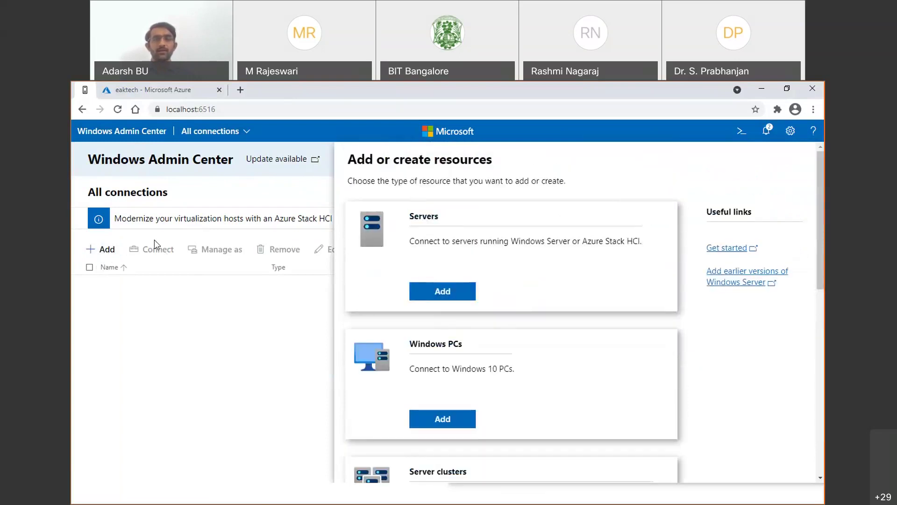
left_click(194, 388)
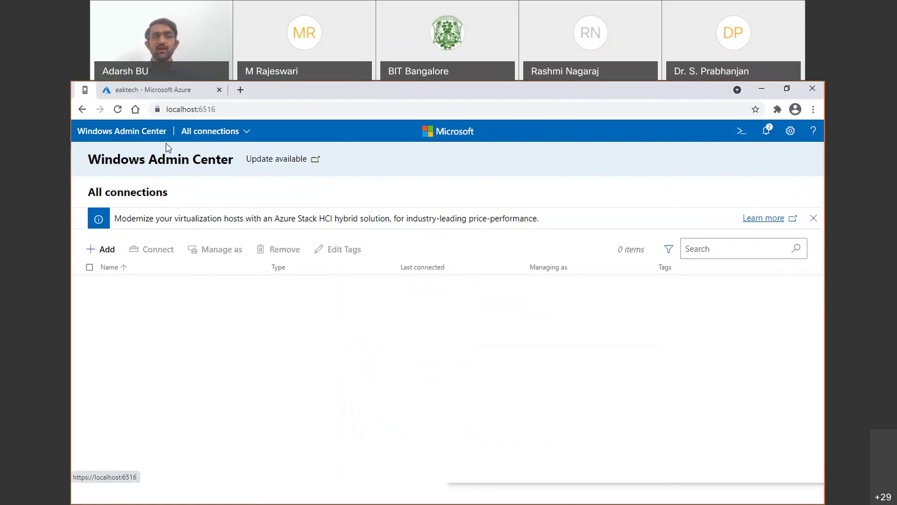
left_click(104, 249)
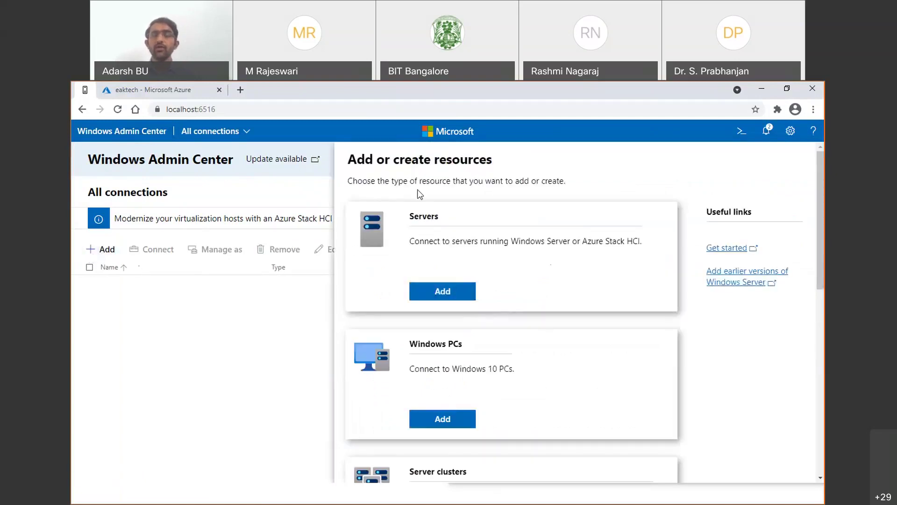
scroll(437, 252, "down", 2)
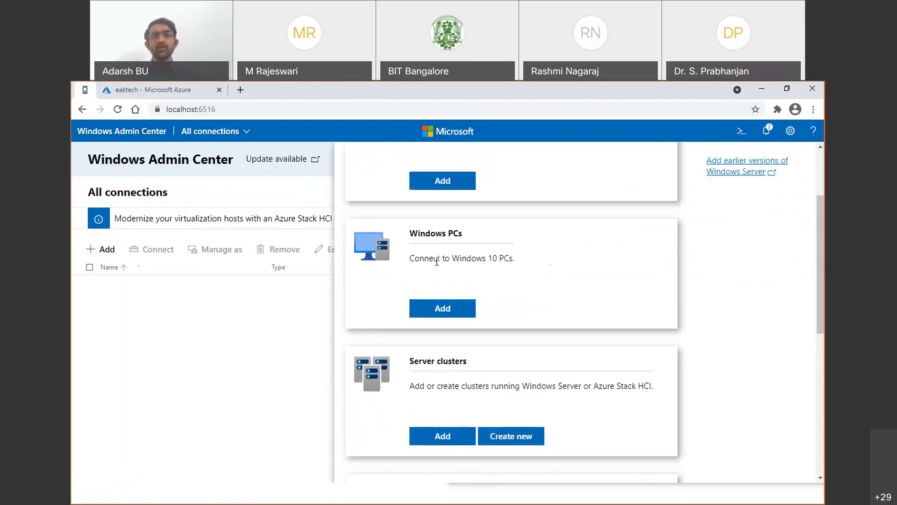
scroll(437, 267, "down", 7)
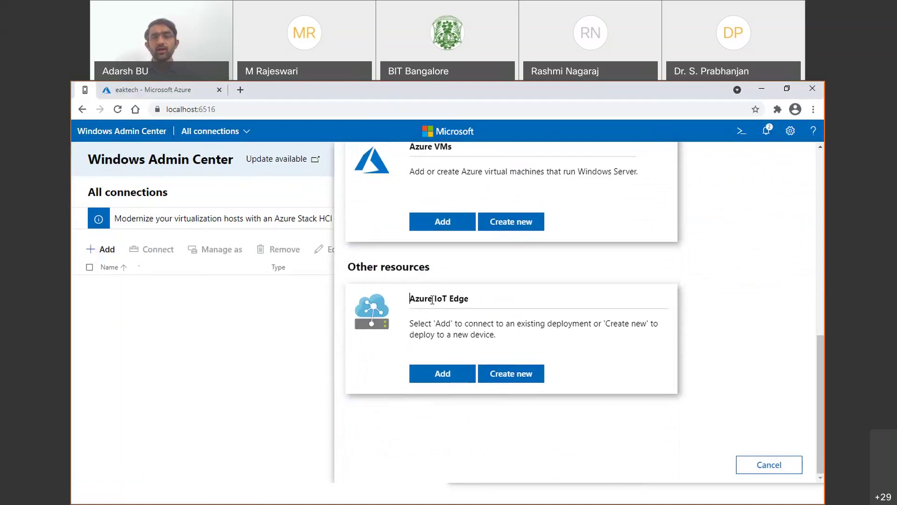
left_click_drag(412, 297, 474, 302)
left_click(510, 374)
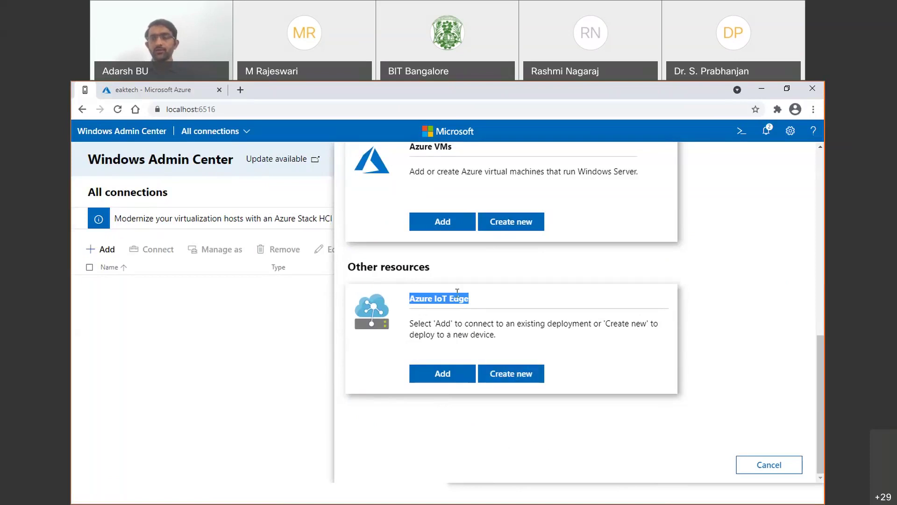
left_click_drag(447, 335, 574, 334)
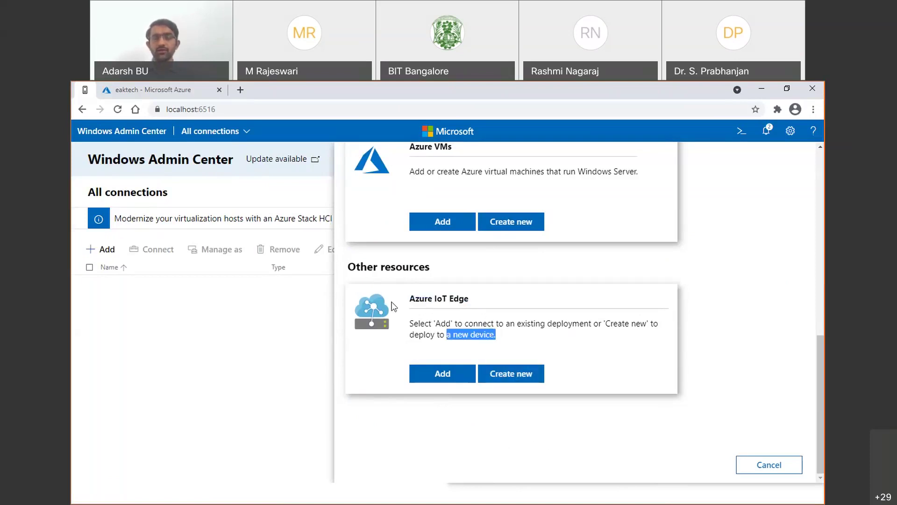
left_click_drag(361, 267, 469, 298)
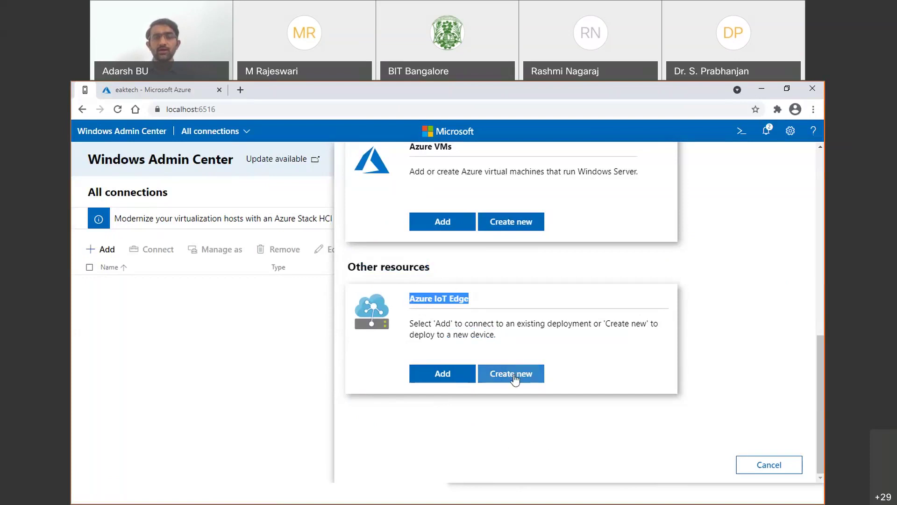
left_click(515, 376)
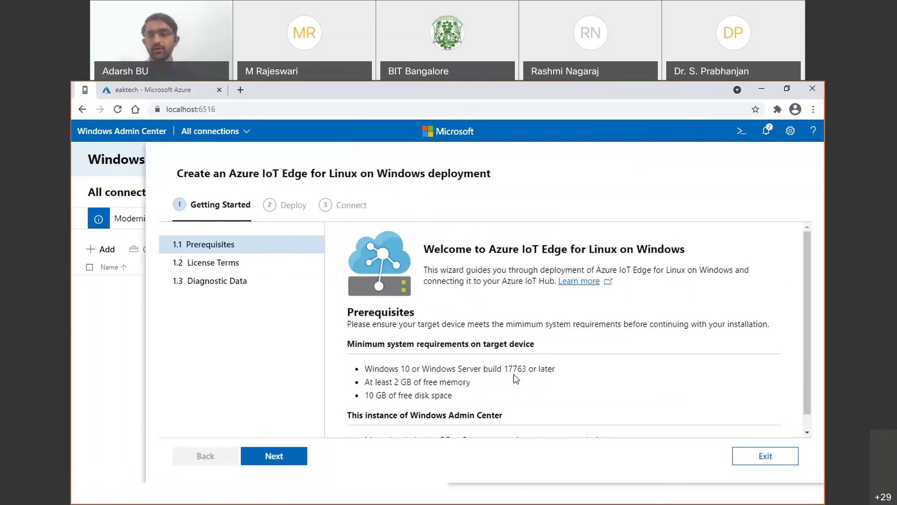
left_click(121, 290)
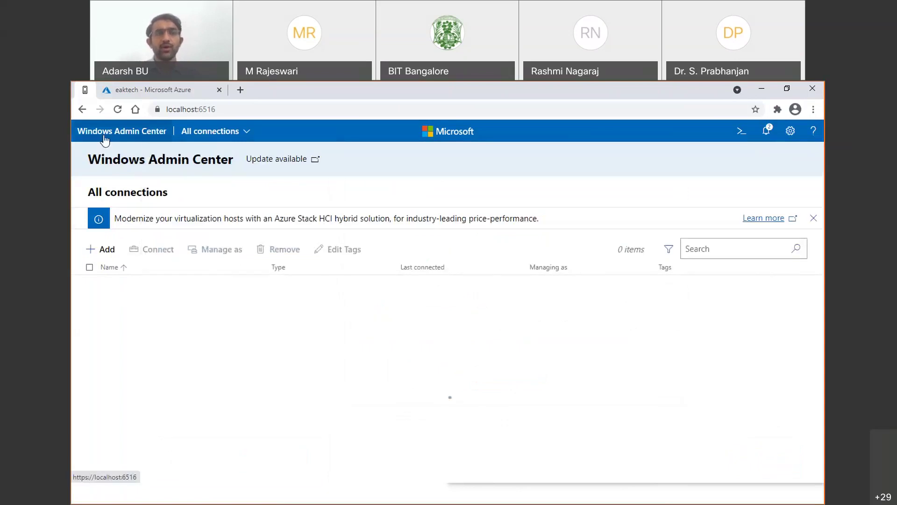
left_click(104, 249)
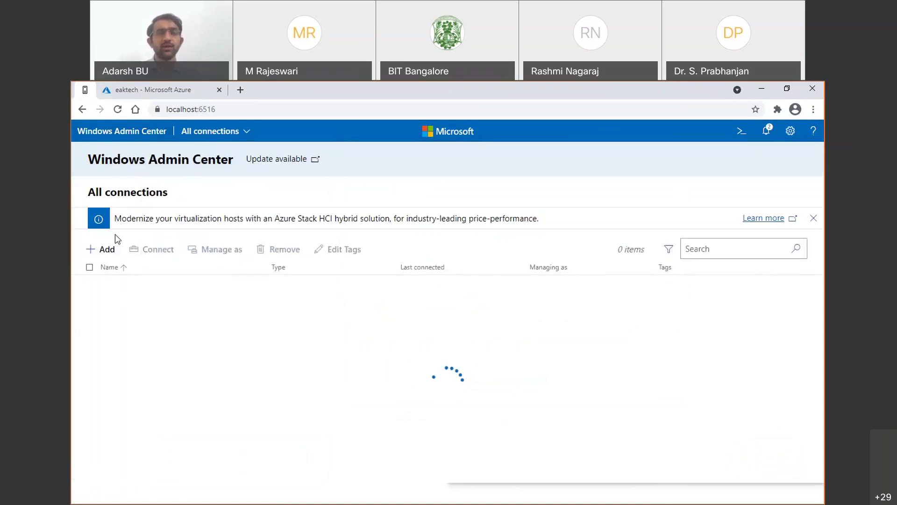
triple_click(91, 196)
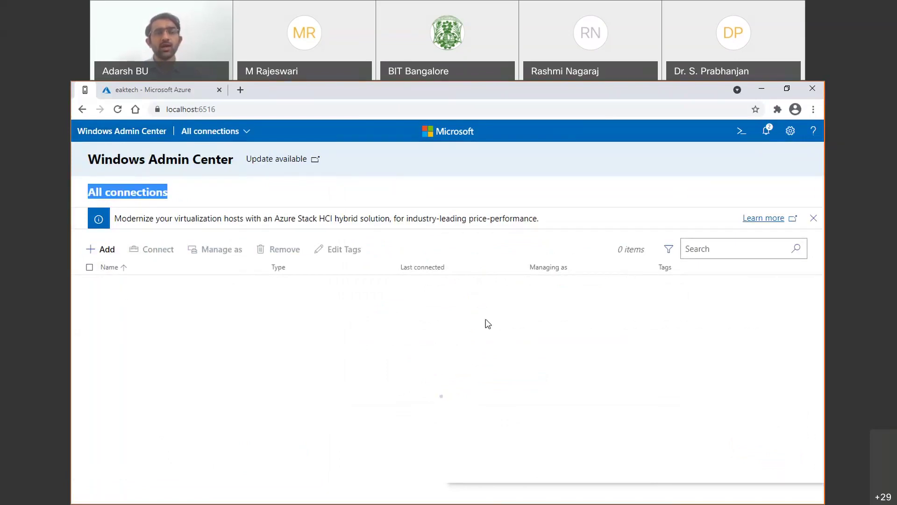
- Add a new resource from All connections and start creating a new Azure IoT Edge deployment
left_click(106, 250)
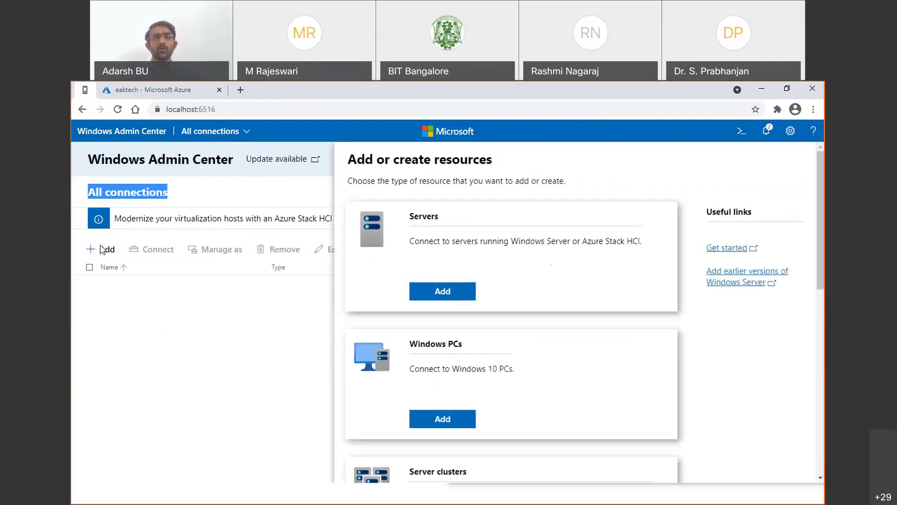
scroll(439, 286, "down", 10)
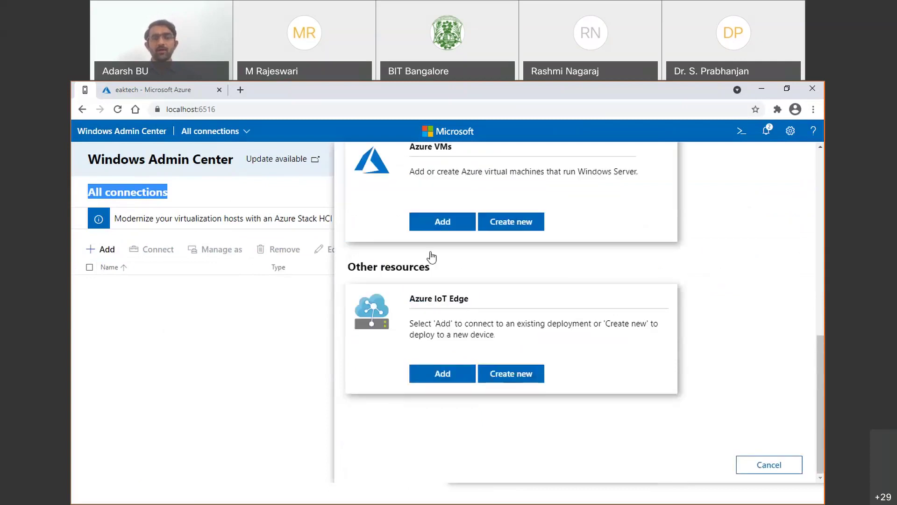
scroll(457, 327, "up", 10)
scroll(454, 327, "down", 10)
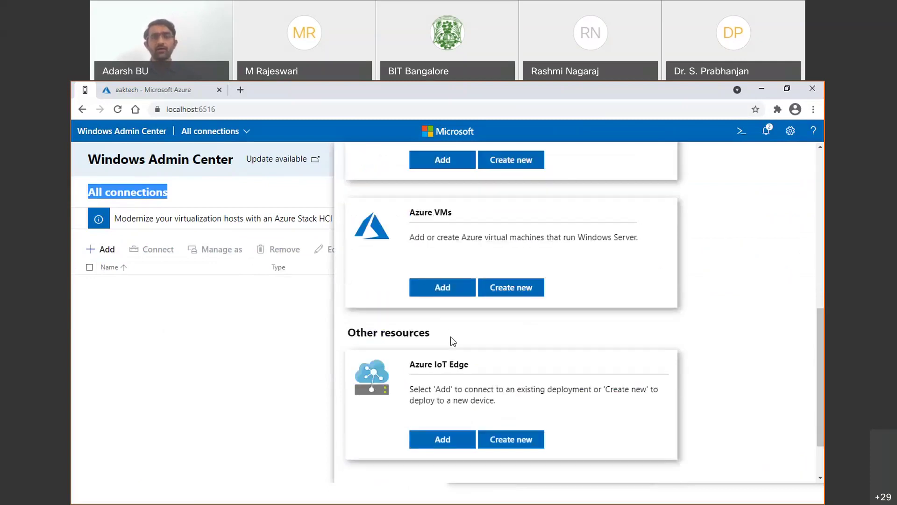
scroll(452, 346, "up", 5)
scroll(452, 349, "down", 5)
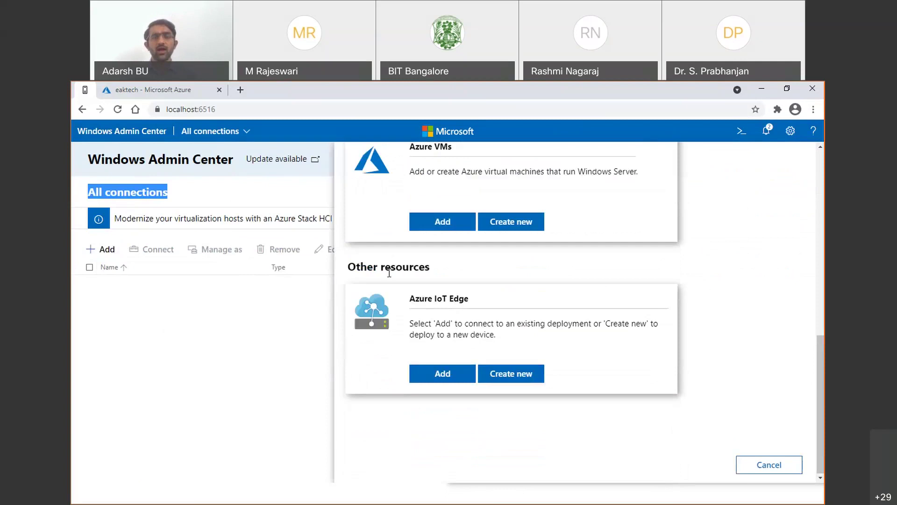
left_click_drag(413, 300, 486, 304)
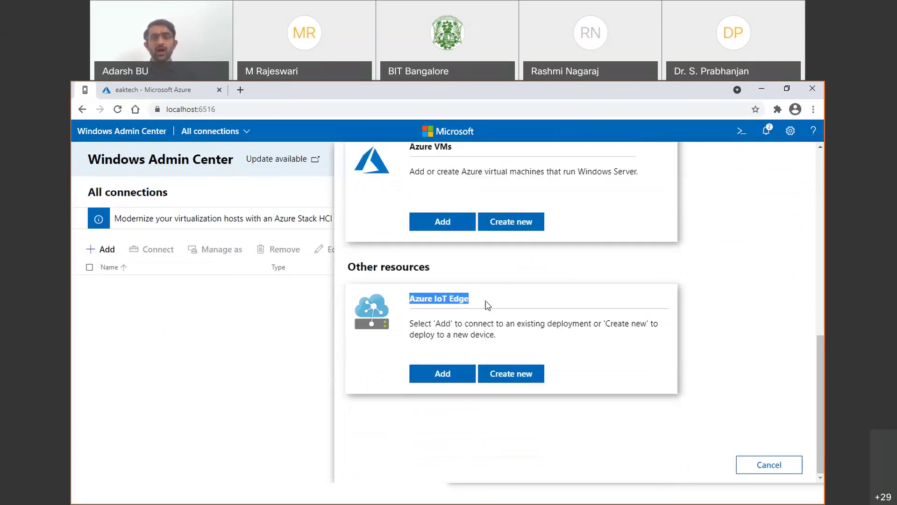
left_click(514, 376)
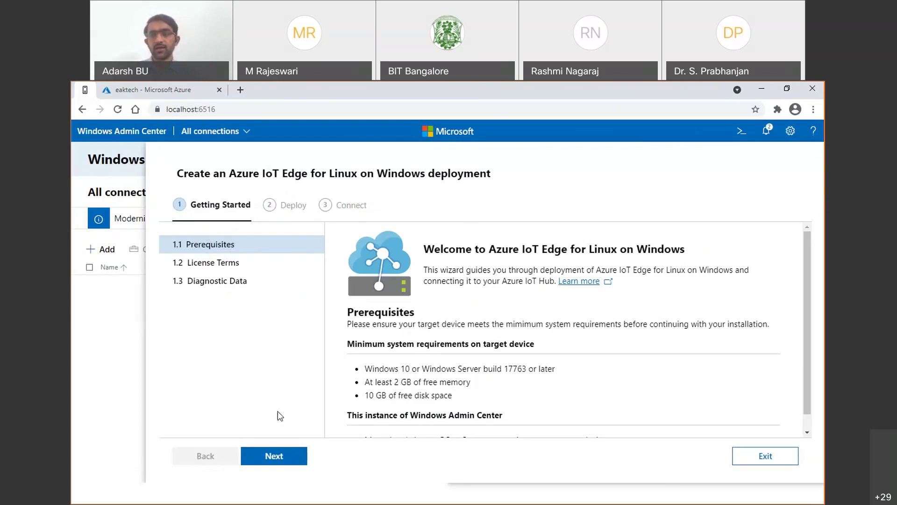
- Continue past the prerequisites, accept the license terms and proceed to the Diagnostic Data page
left_click(277, 456)
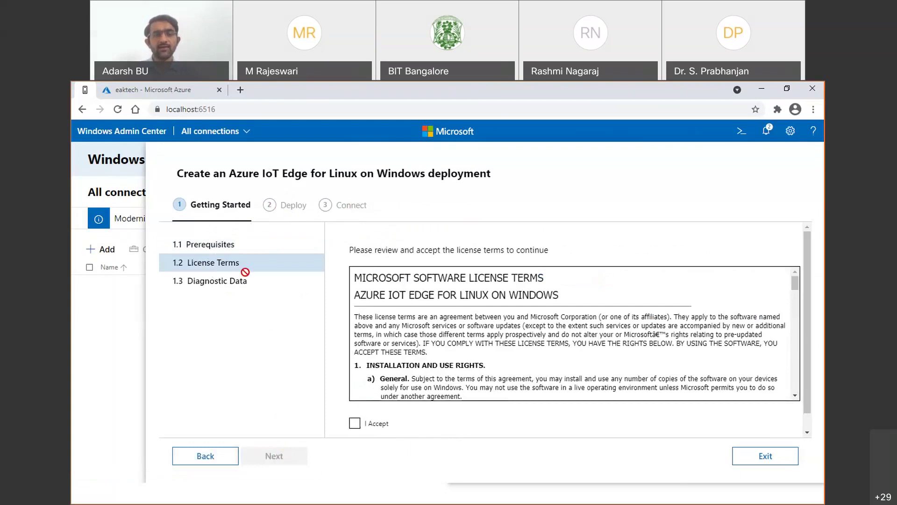
left_click(355, 423)
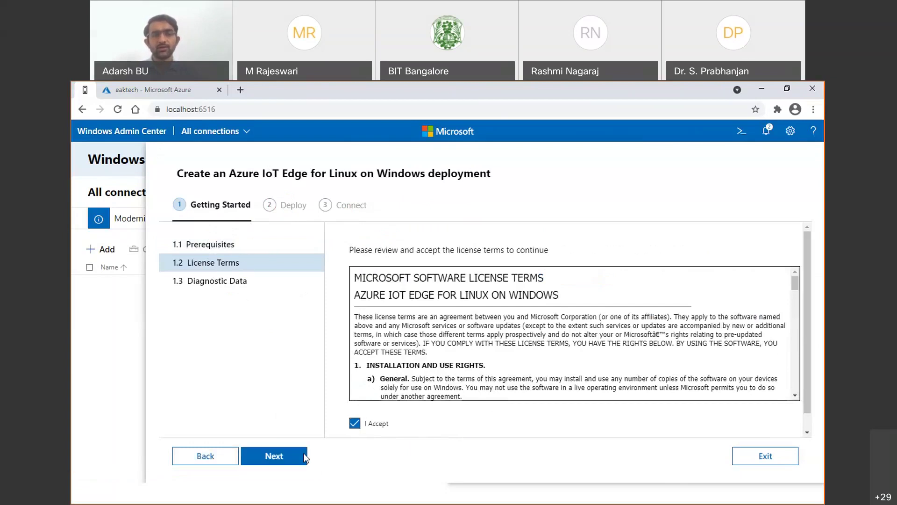
left_click(266, 459)
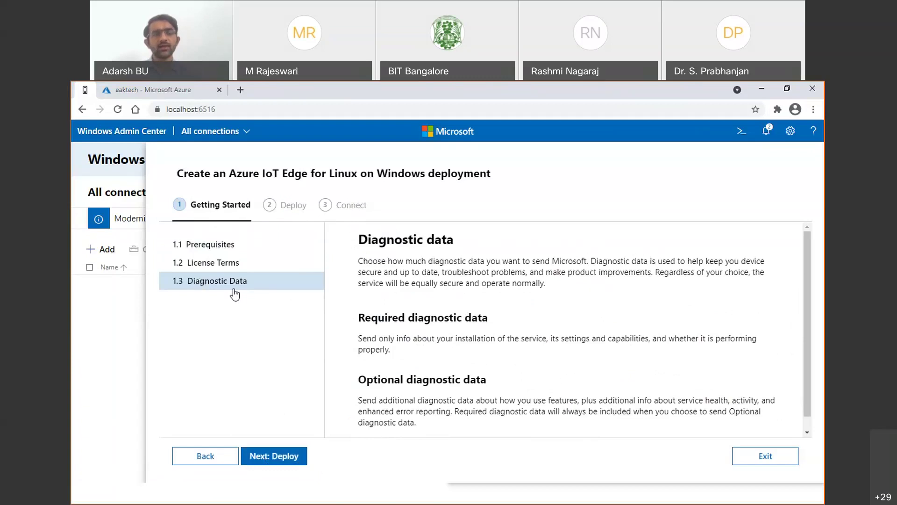
scroll(268, 374, "down", 1)
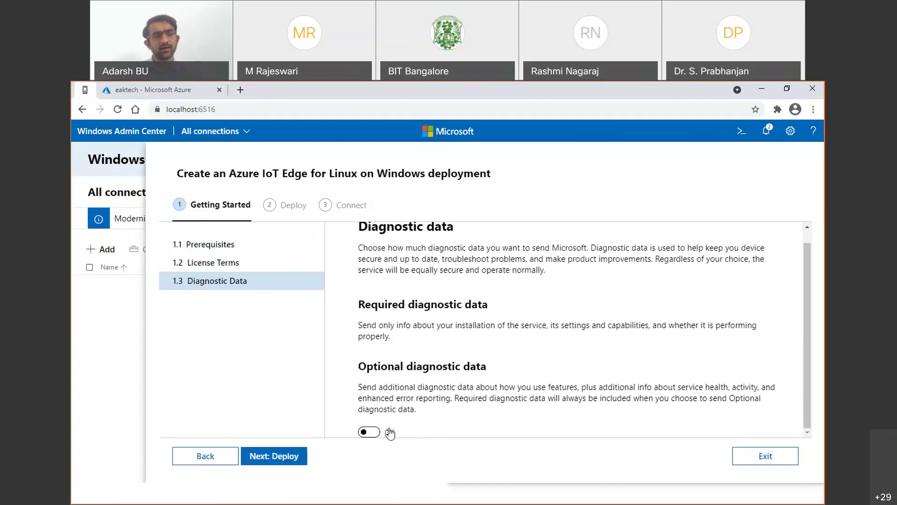
- Revisit the Prerequisites page, toggle the license acceptance off and on, and return to Diagnostic Data
left_click(213, 247)
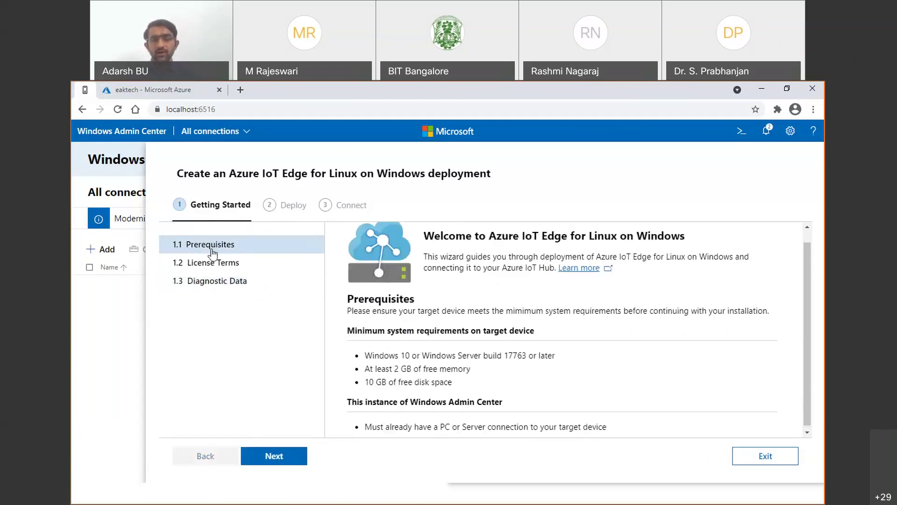
scroll(431, 341, "down", 1)
left_click(298, 463)
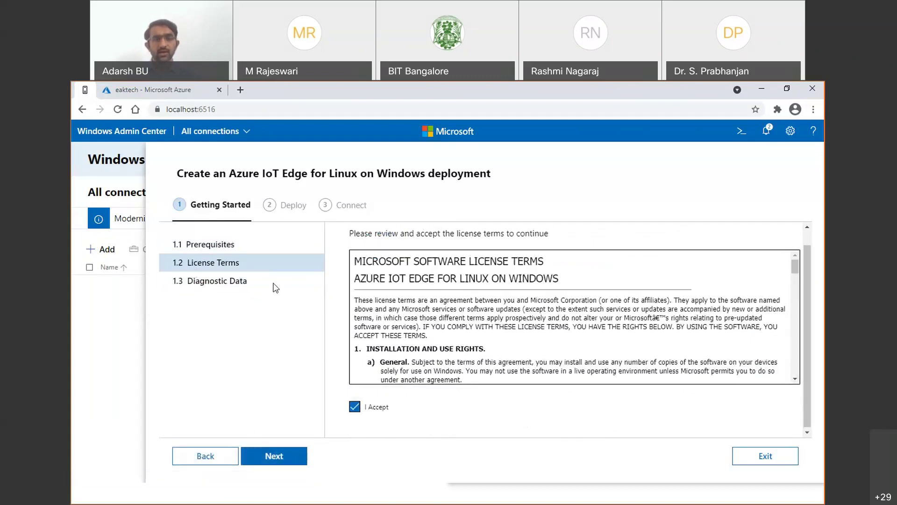
left_click(357, 409)
left_click(357, 409)
left_click(357, 409)
left_click(356, 408)
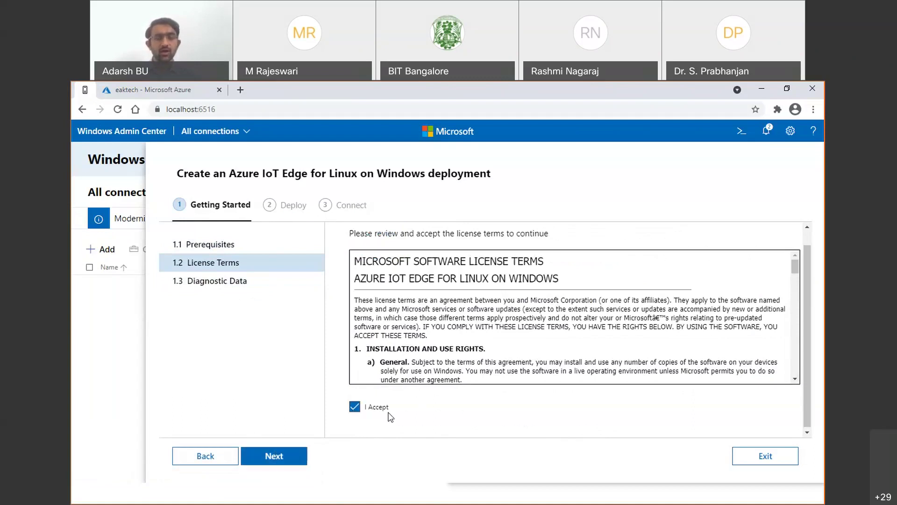
left_click(259, 462)
- Turn on Optional diagnostic data, proceed to the Deploy stage and examine its target device list
left_click_drag(358, 366, 487, 370)
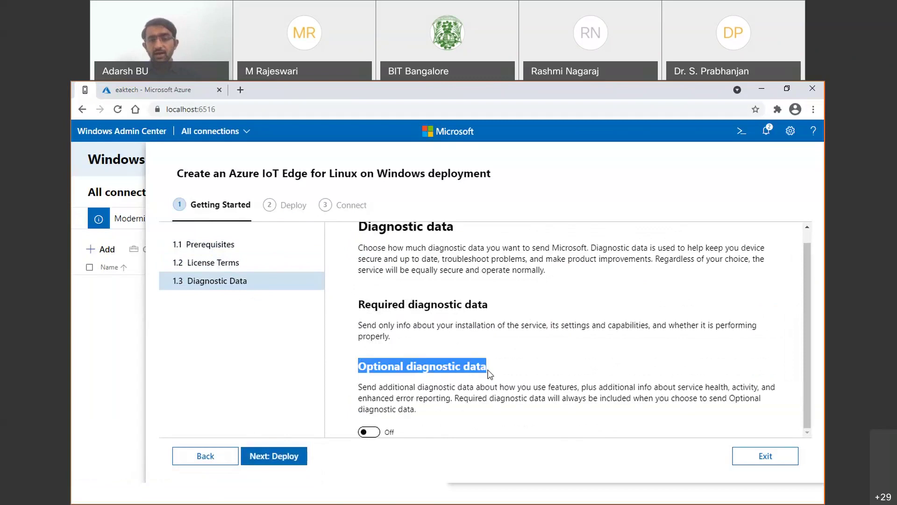
left_click(369, 433)
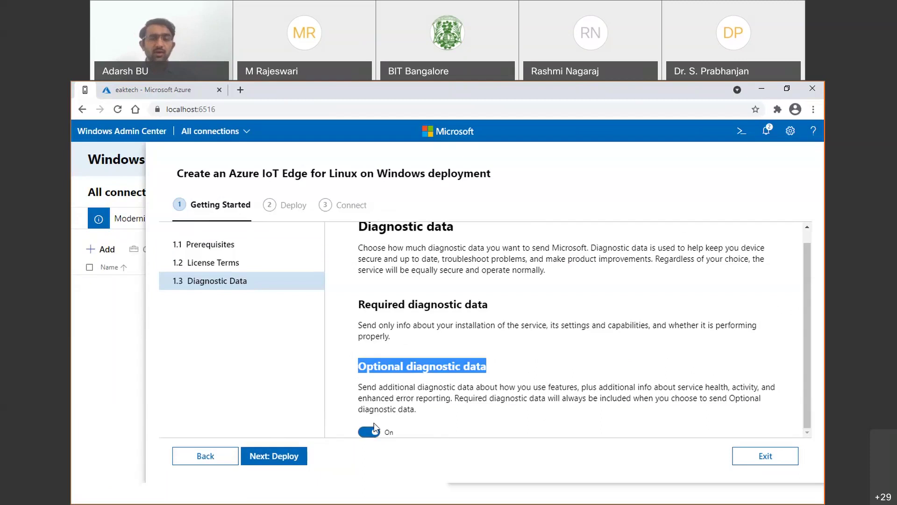
left_click(365, 437)
left_click(367, 437)
left_click(369, 437)
left_click(368, 434)
left_click(368, 434)
left_click(368, 434)
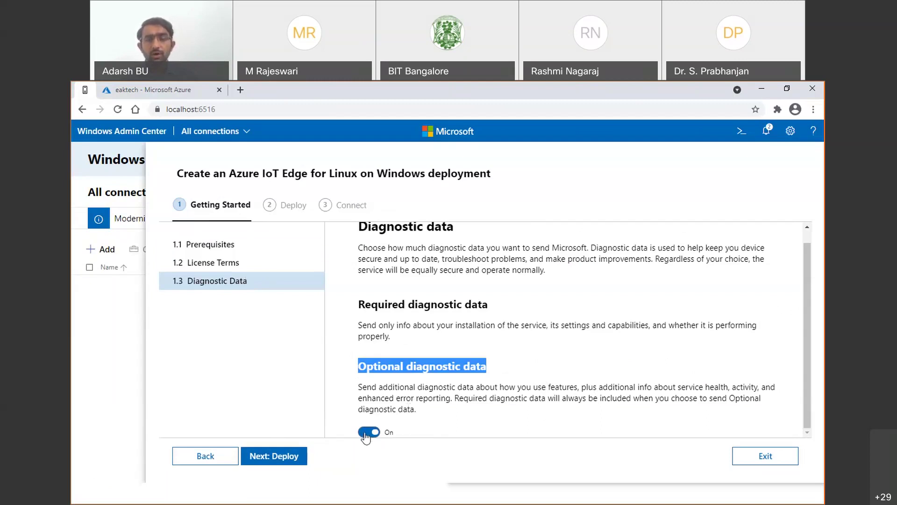
left_click(274, 456)
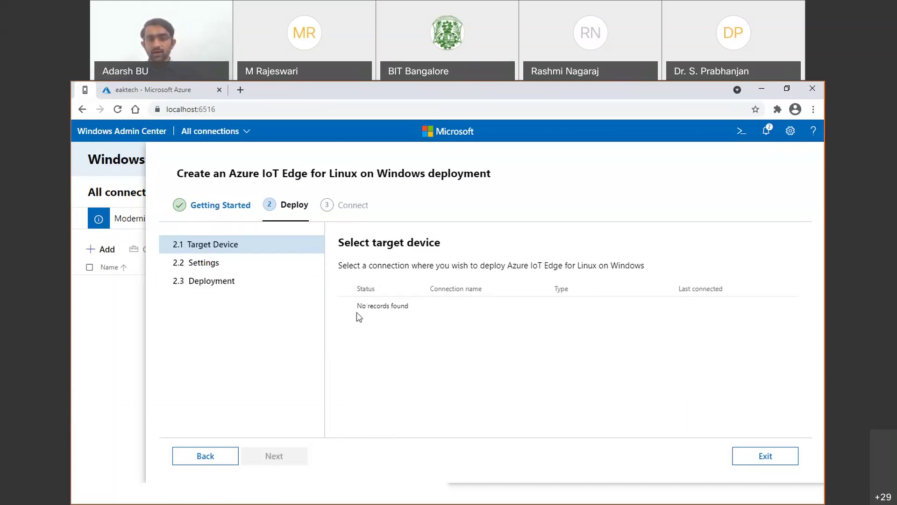
left_click_drag(359, 317, 409, 306)
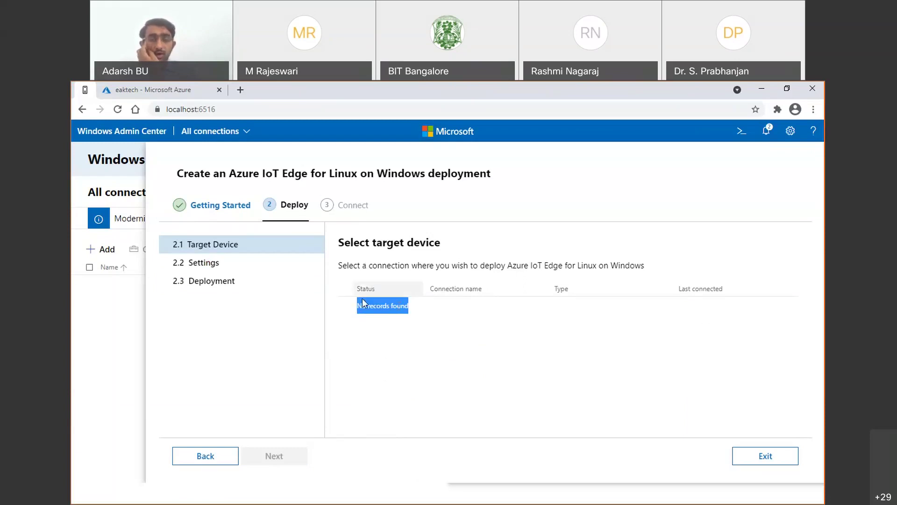
left_click_drag(369, 306, 516, 320)
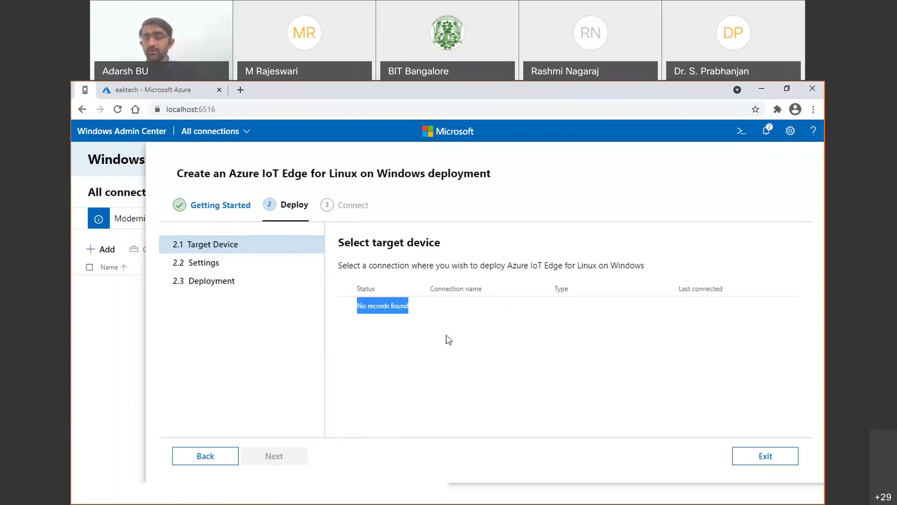
- Switch to the presentation, review the Azure IoT Edge target device and Connection String slides, and return to the deployment wizard
left_click(755, 88)
left_click(758, 89)
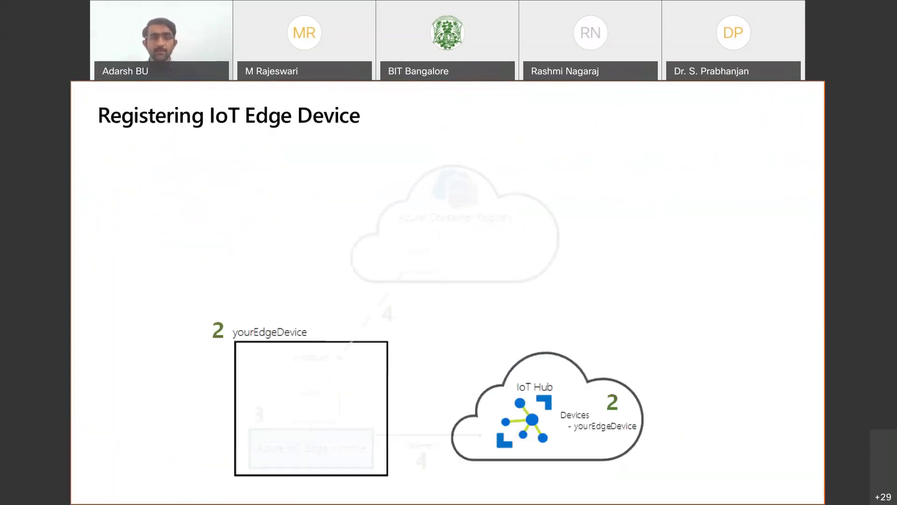
key("Right")
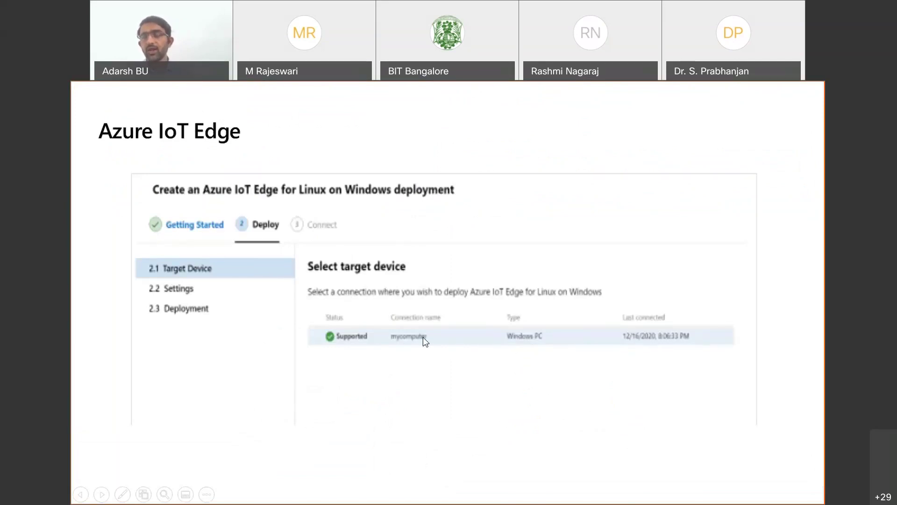
key("Right")
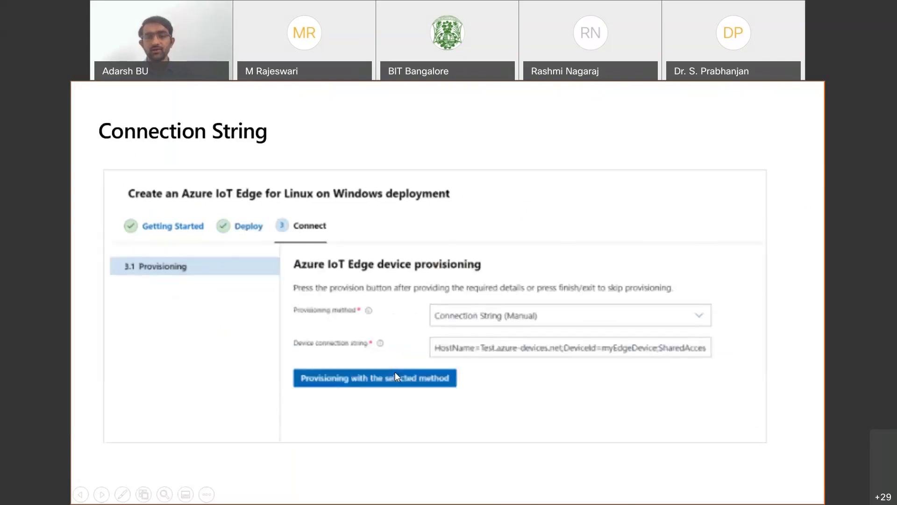
key("Right")
key("Left")
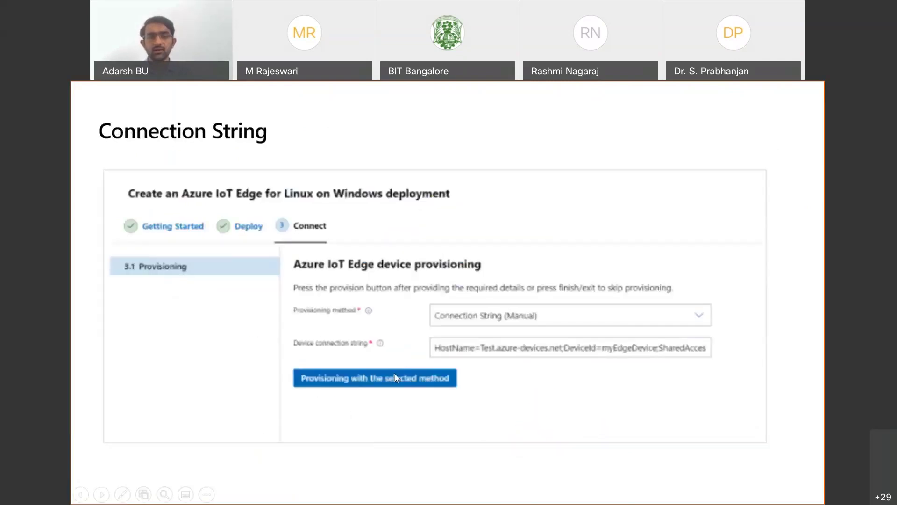
key("Left")
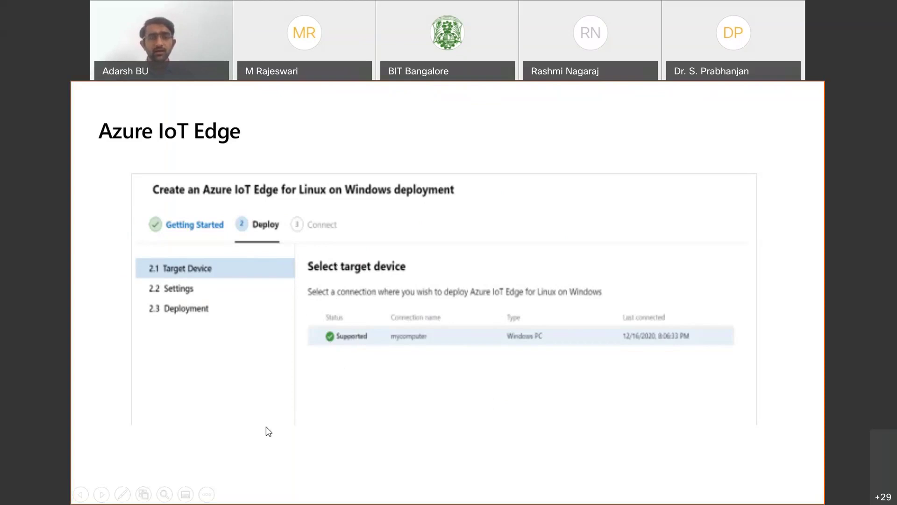
left_click(301, 453)
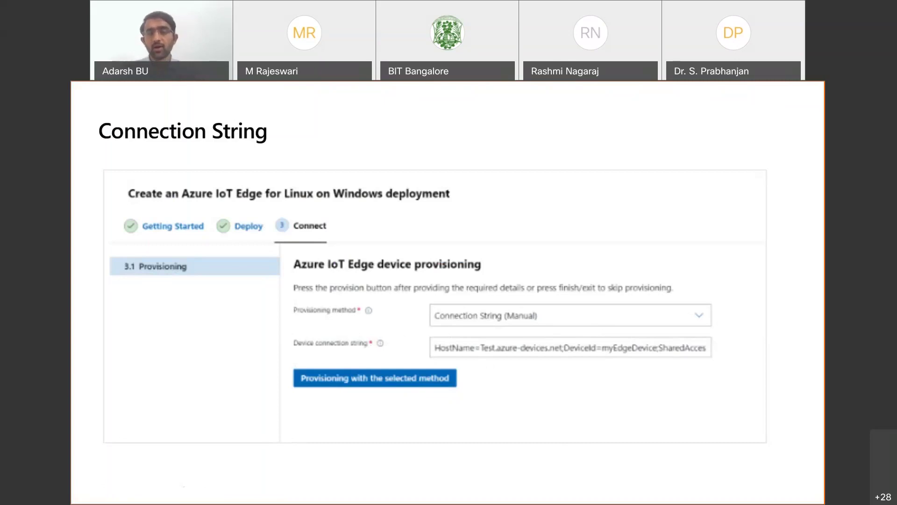
key("Left")
key("Right")
key("alt+Tab")
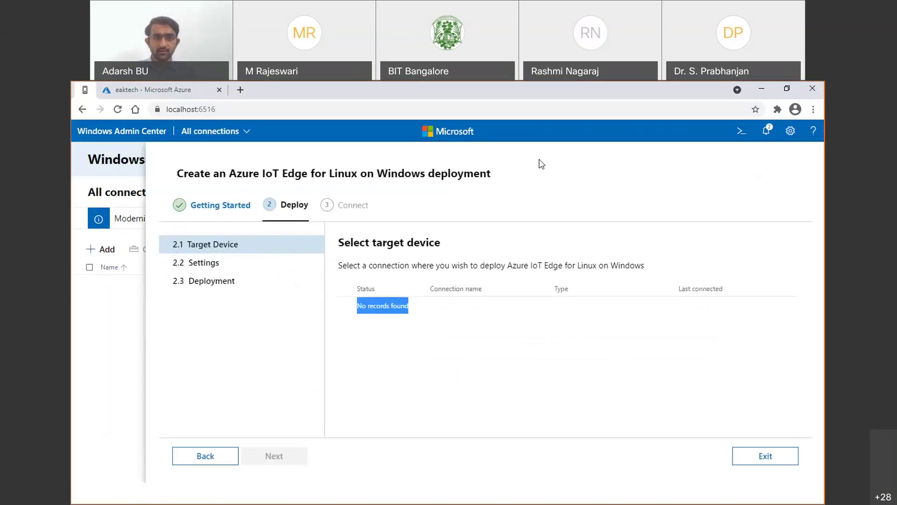
- Leave the deployment wizard and view the PowerShell scripts for Home
left_click(129, 330)
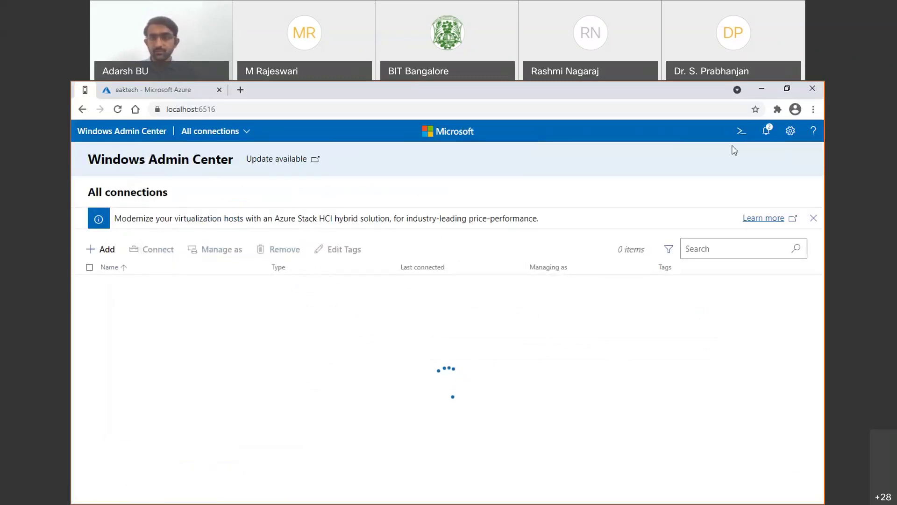
left_click(742, 131)
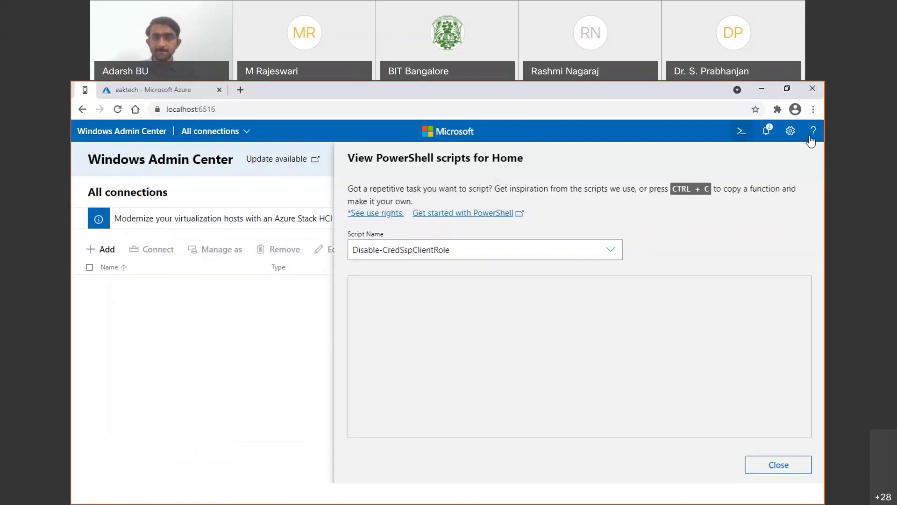
- Switch to the Azure portal and highlight the connection-string command and the returned myEdgeDevice connection string in Cloud Shell
key("alt+Tab")
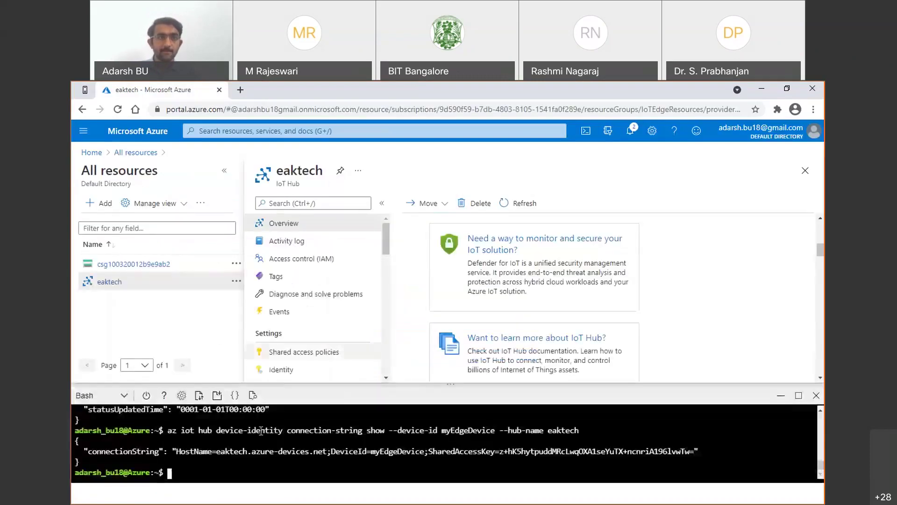
left_click_drag(168, 430, 581, 430)
left_click_drag(176, 451, 695, 451)
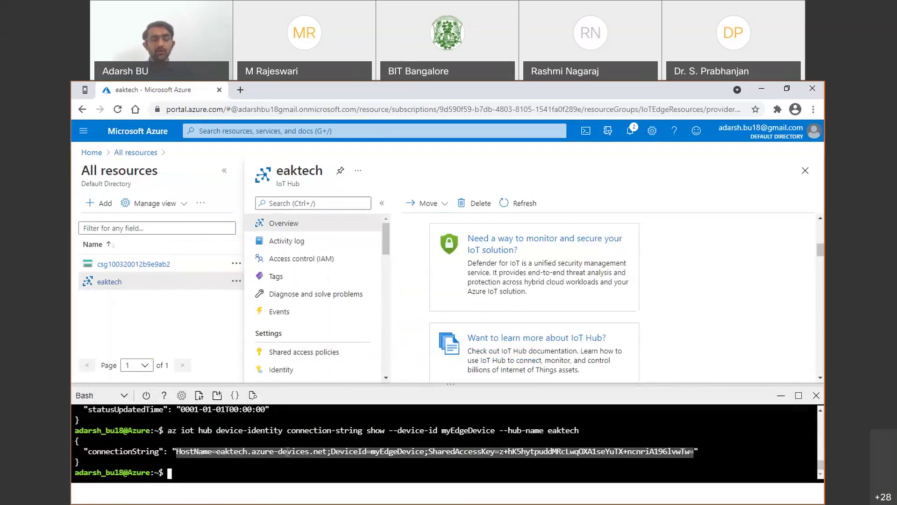
left_click(374, 460)
left_click_drag(176, 451, 694, 452)
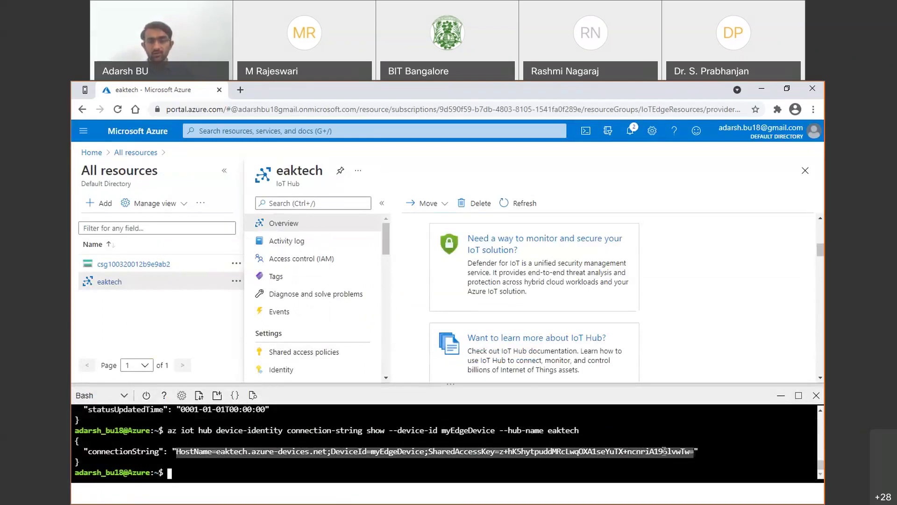
left_click(186, 455)
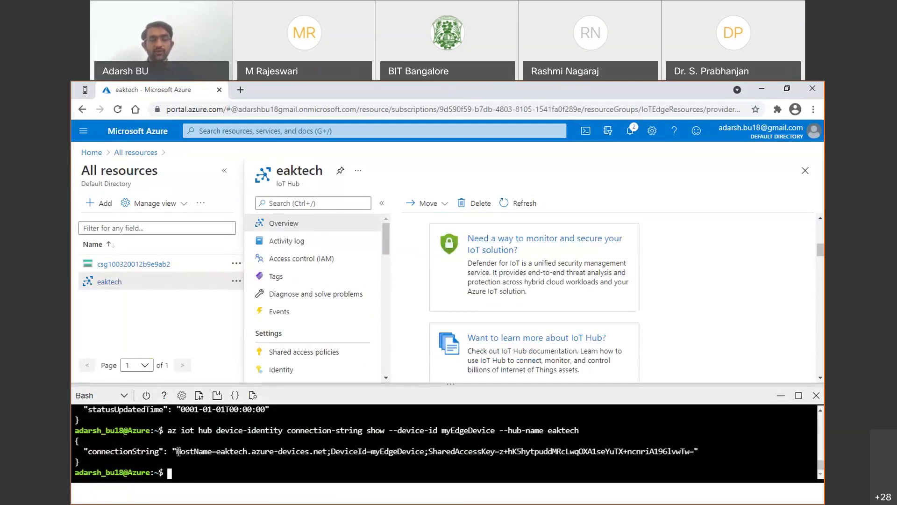
left_click_drag(178, 452, 695, 450)
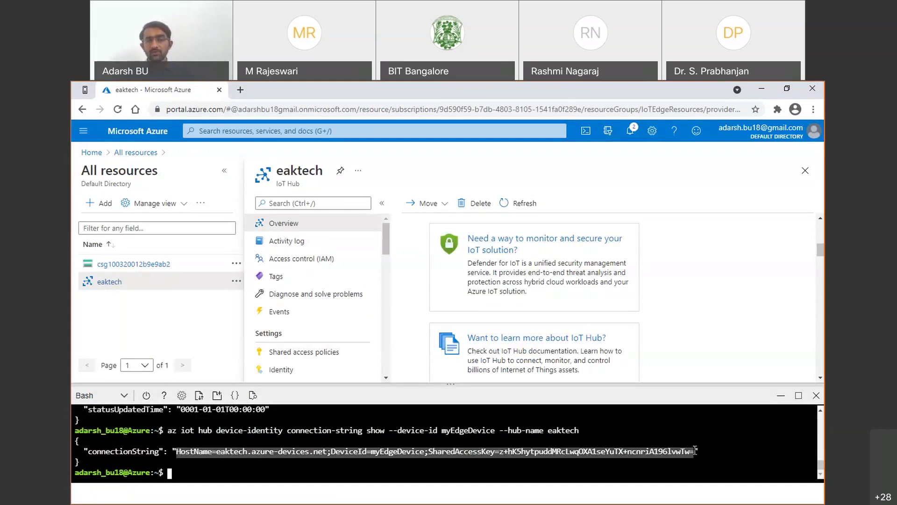
- Check the Connection String slide in the presentation, then highlight the matching device connection string in Cloud Shell again
key("alt+Tab")
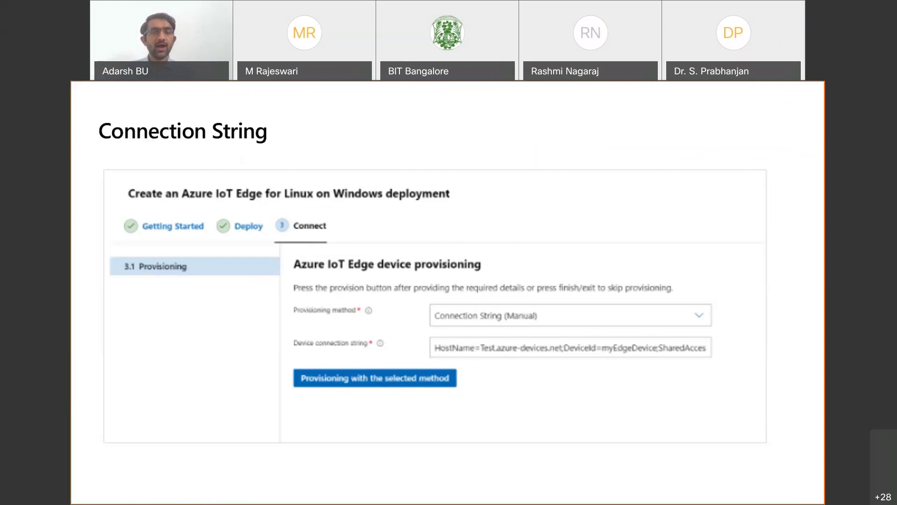
key("alt+Tab")
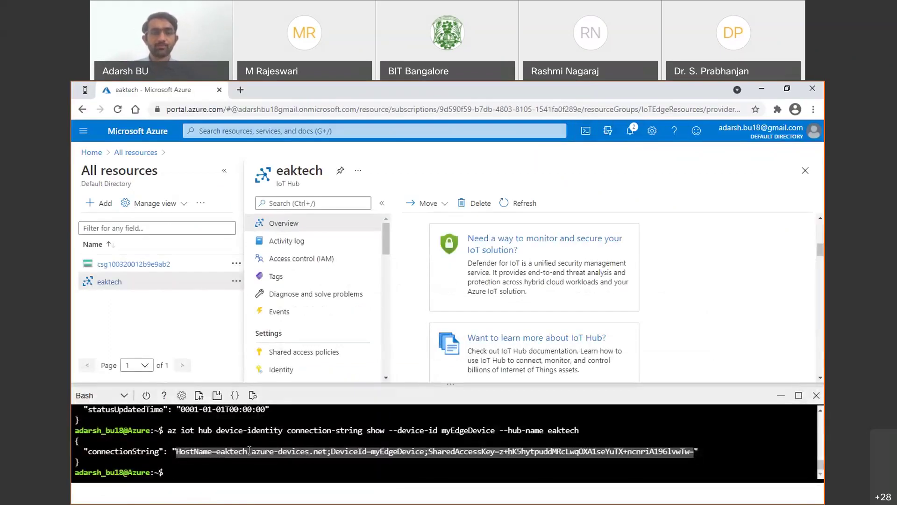
left_click(177, 452)
left_click_drag(177, 453, 695, 454)
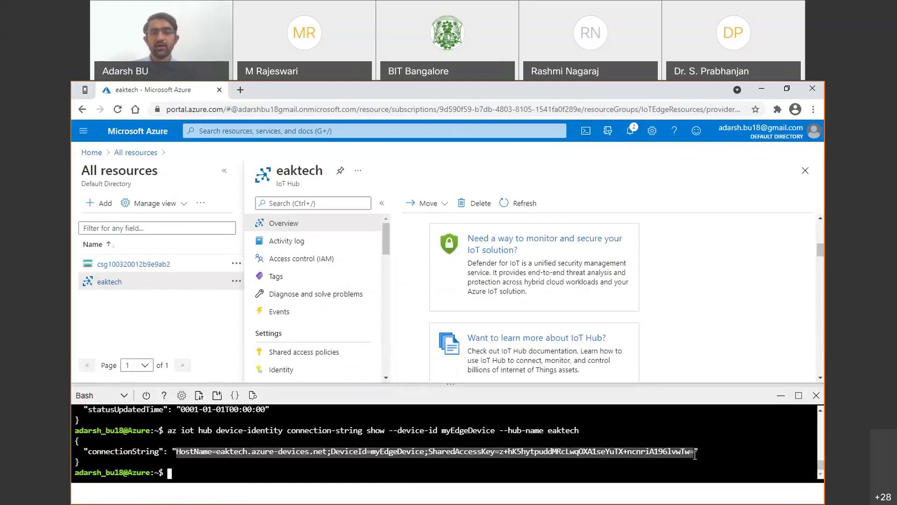
left_click(378, 465)
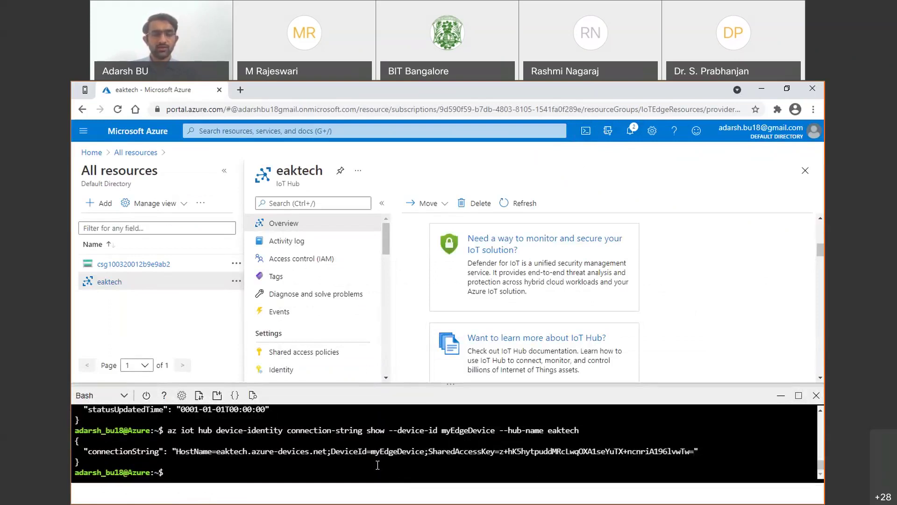
- Switch to the presentation and go back through the Connection String slide to the Azure IoT Edge target device slide
key("alt+Tab")
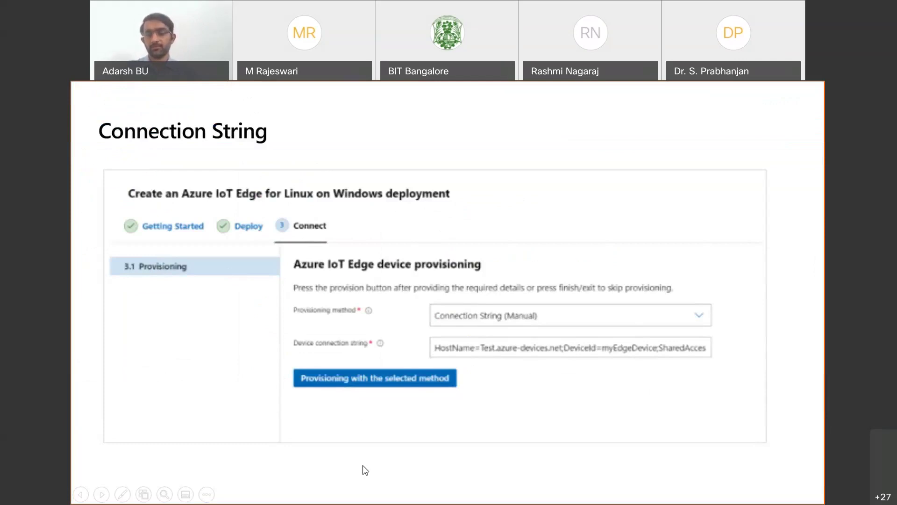
key("Right")
key("Left")
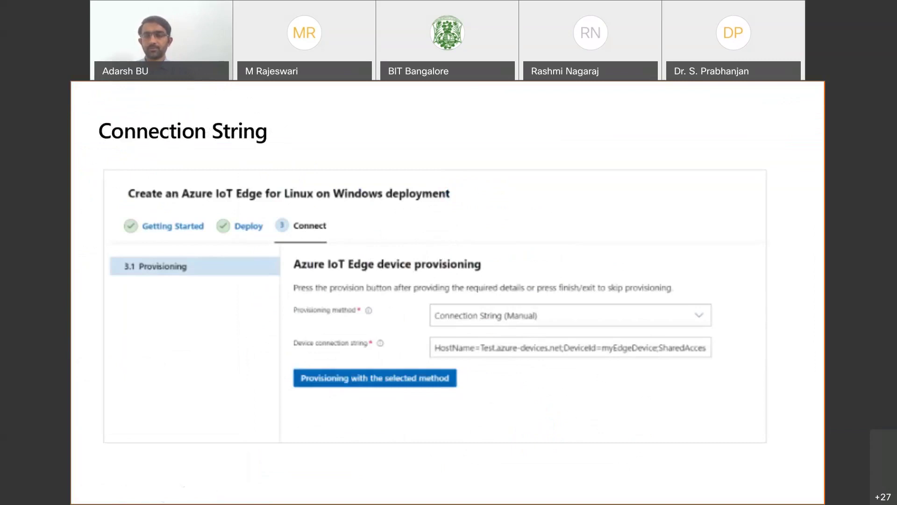
key("Left")
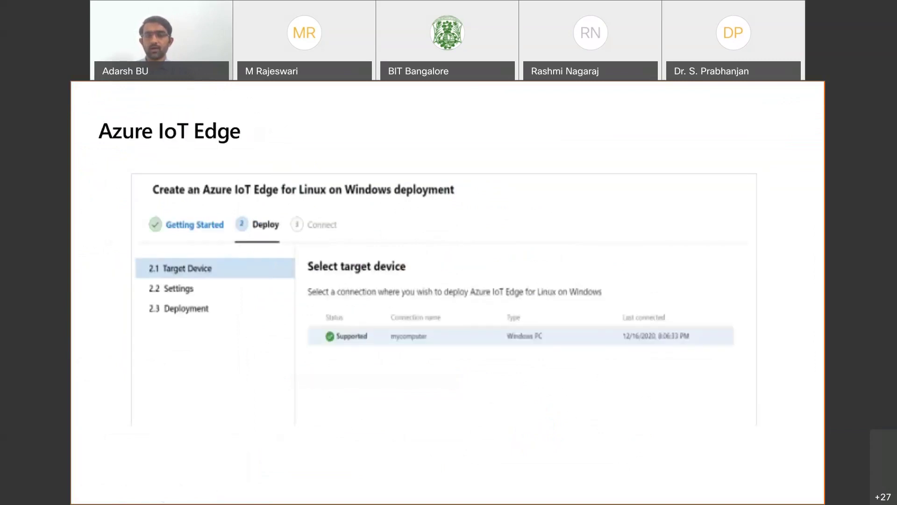
key("Left")
key("Left")
key("Right")
key("Right")
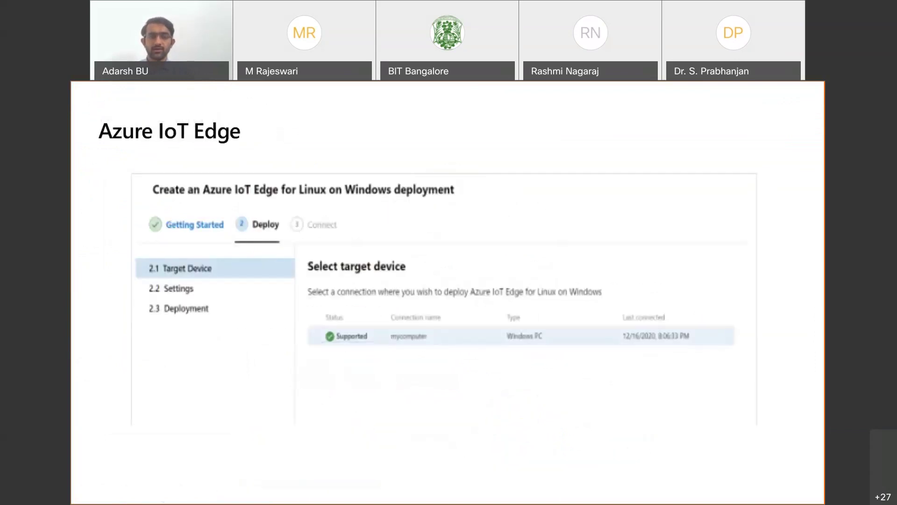
- Return to Windows Admin Center and close the PowerShell scripts view
key("alt+Tab")
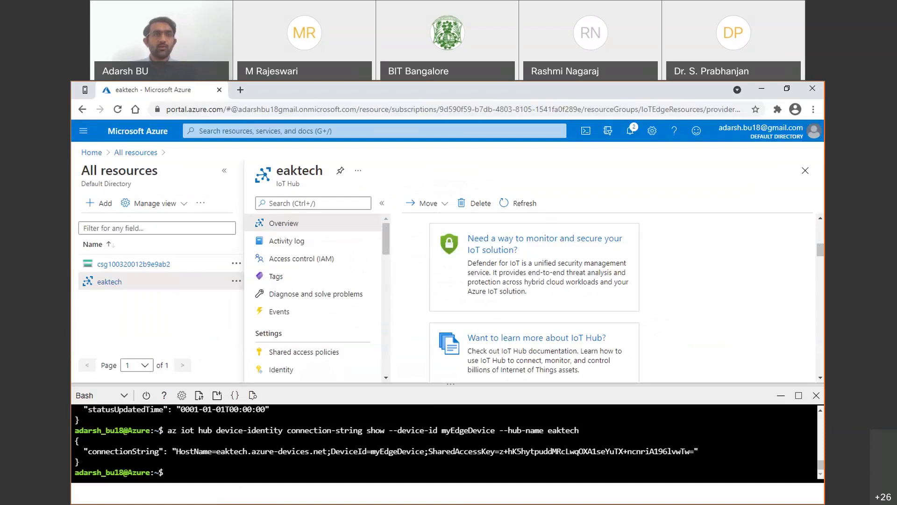
key("alt+Tab")
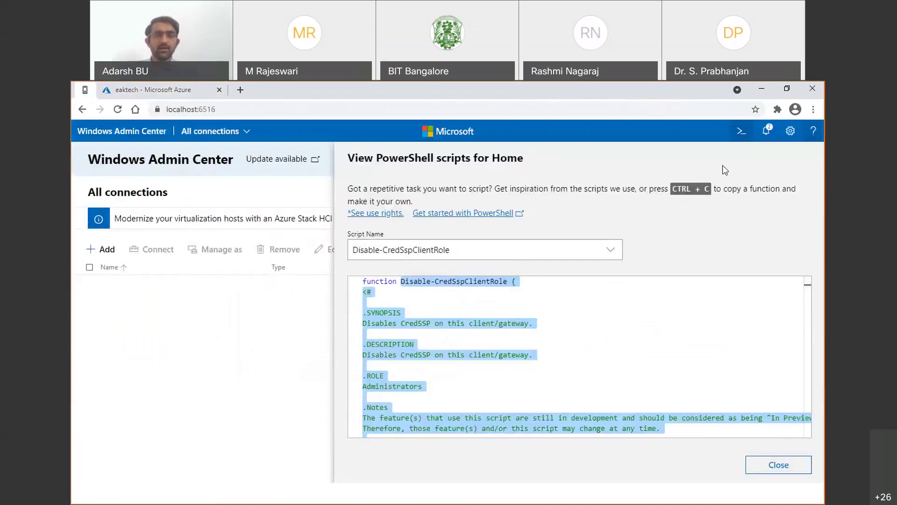
left_click(249, 315)
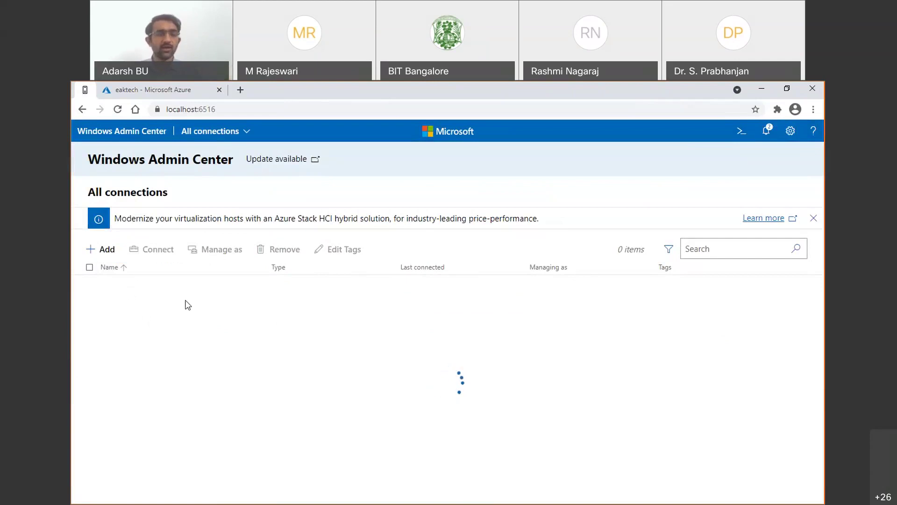
- Switch to the presentation and review the slides from Connection String through Deploying a Module and View Generated Data
key("alt+Tab")
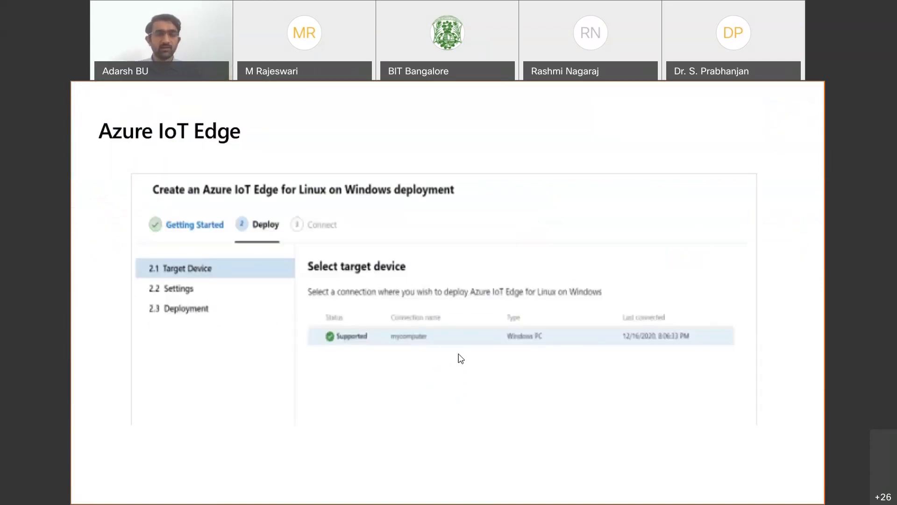
key("Right")
key("Right")
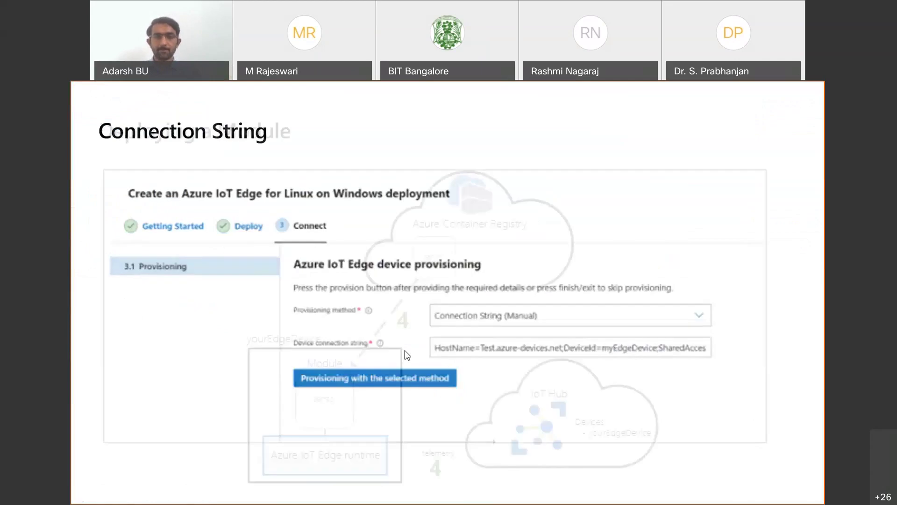
key("Left")
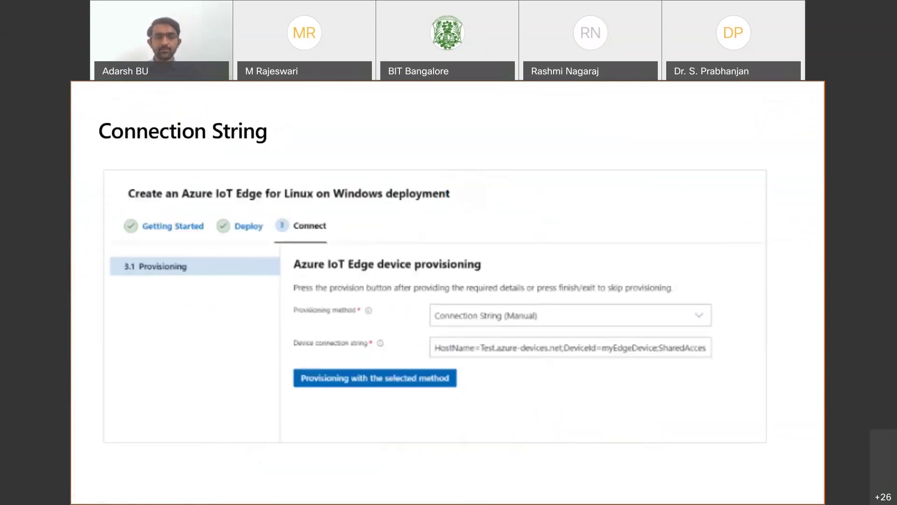
key("Right")
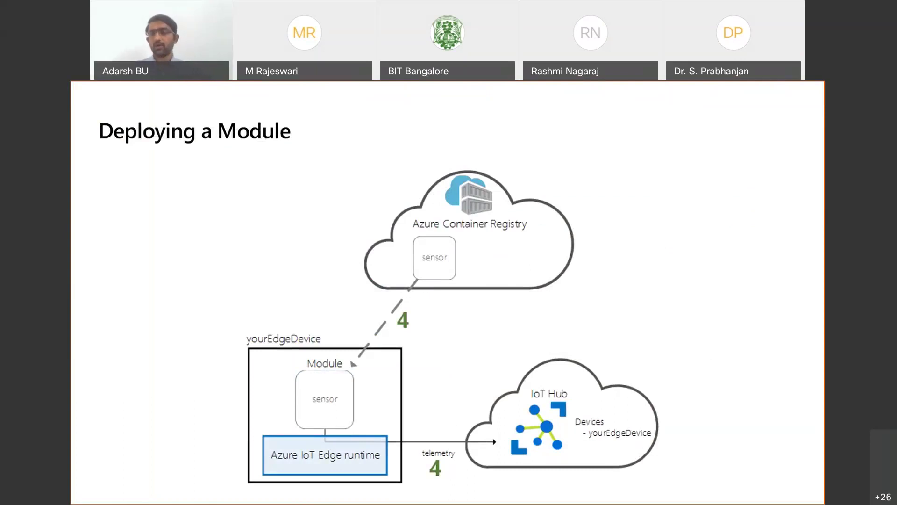
key("Right")
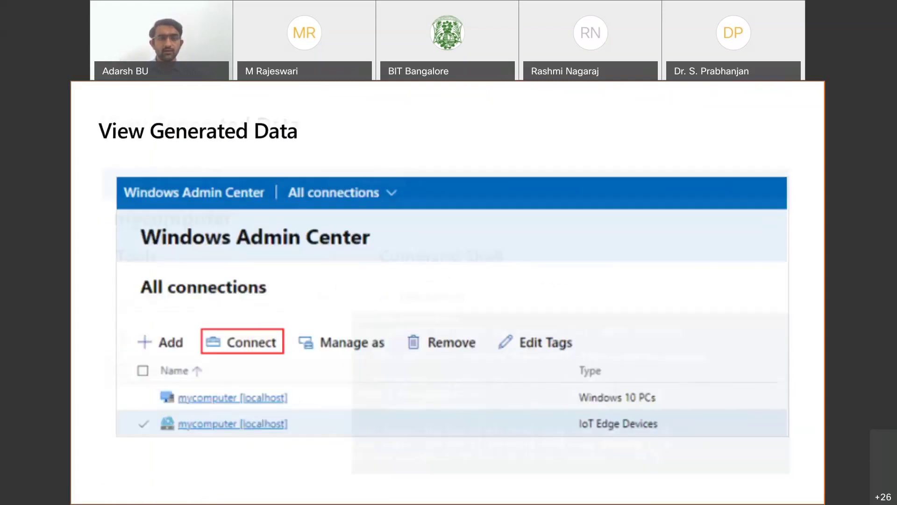
key("Right")
- Return to the Azure portal, close Cloud Shell and go to the Home page
key("alt+Tab")
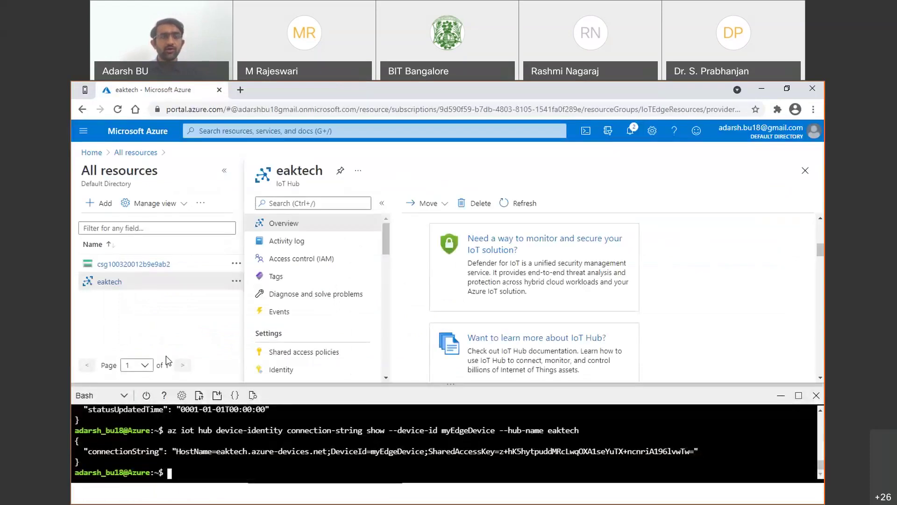
left_click(816, 394)
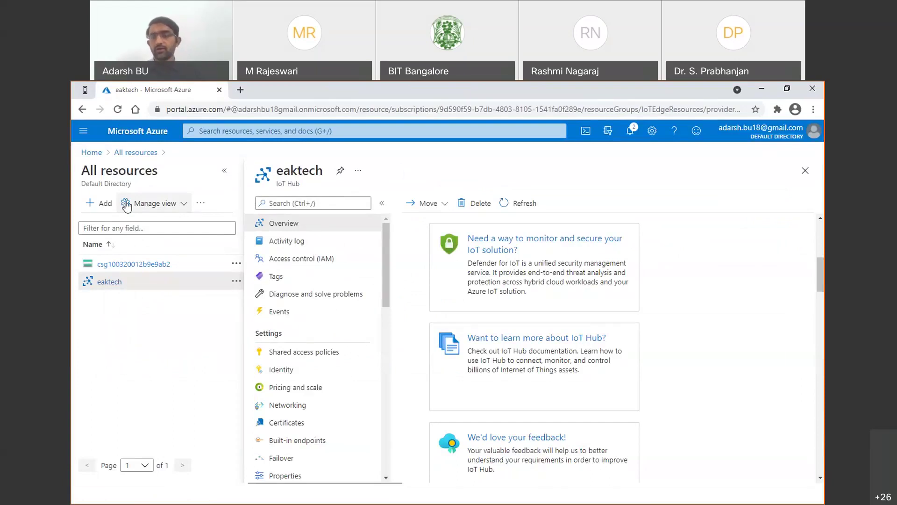
left_click(91, 152)
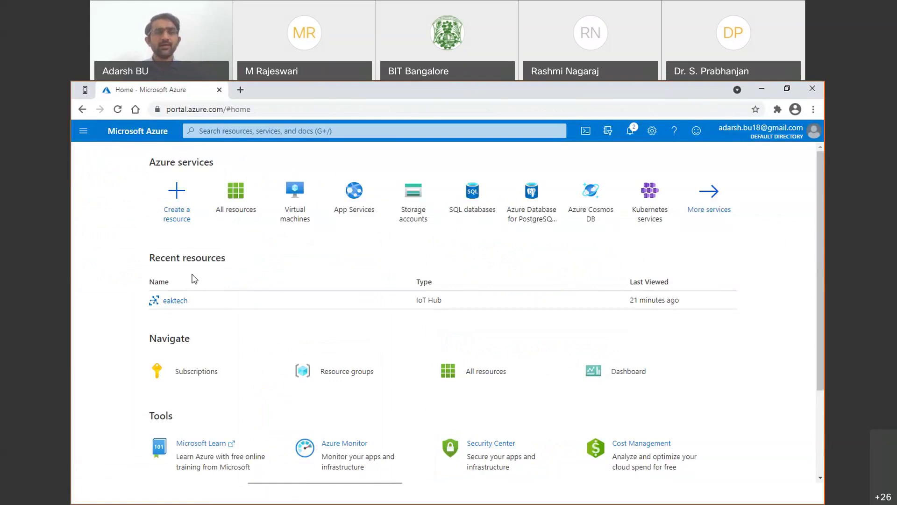
- Examine the Recent resources section and the portal's service menu, and open the All resources list
left_click_drag(165, 258, 213, 269)
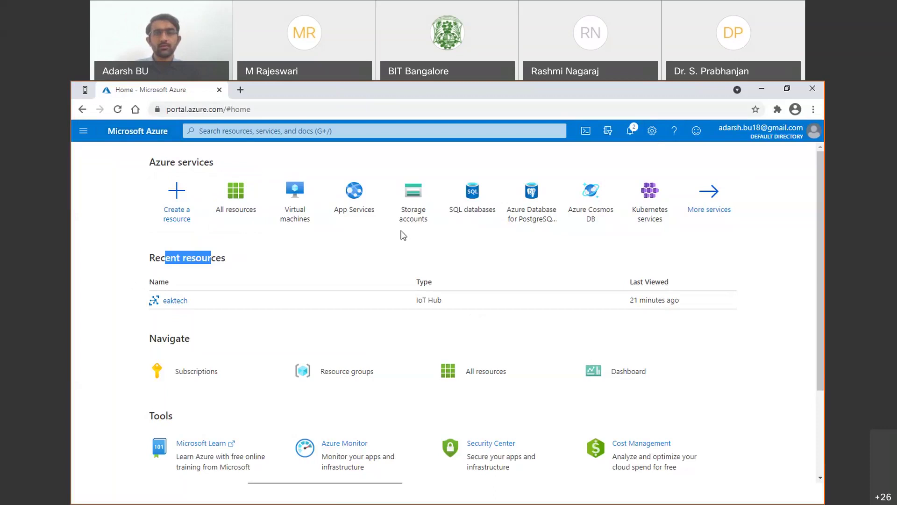
left_click(83, 130)
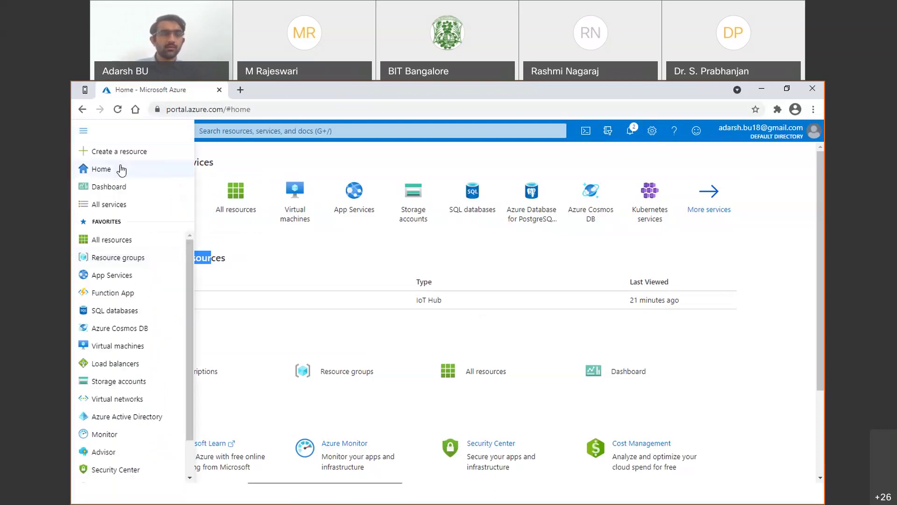
scroll(137, 437, "down", 2)
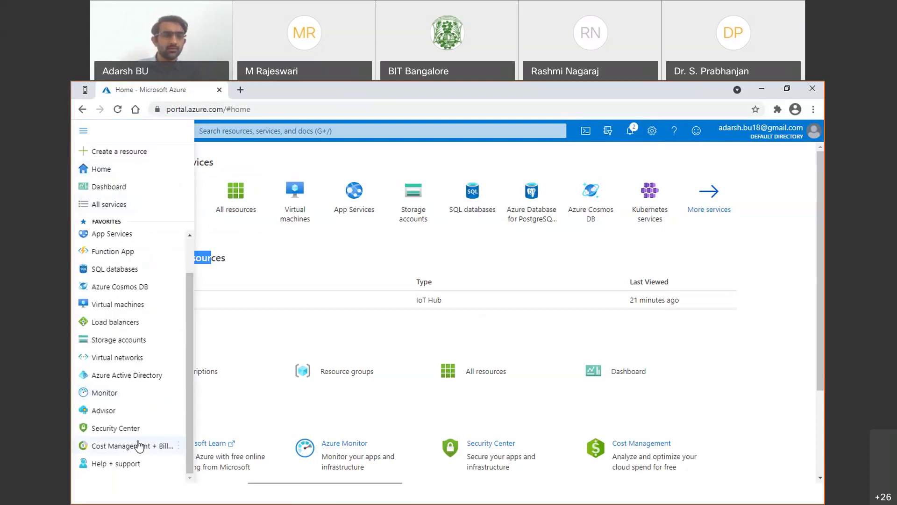
left_click_drag(144, 395, 140, 397)
scroll(141, 396, "up", 2)
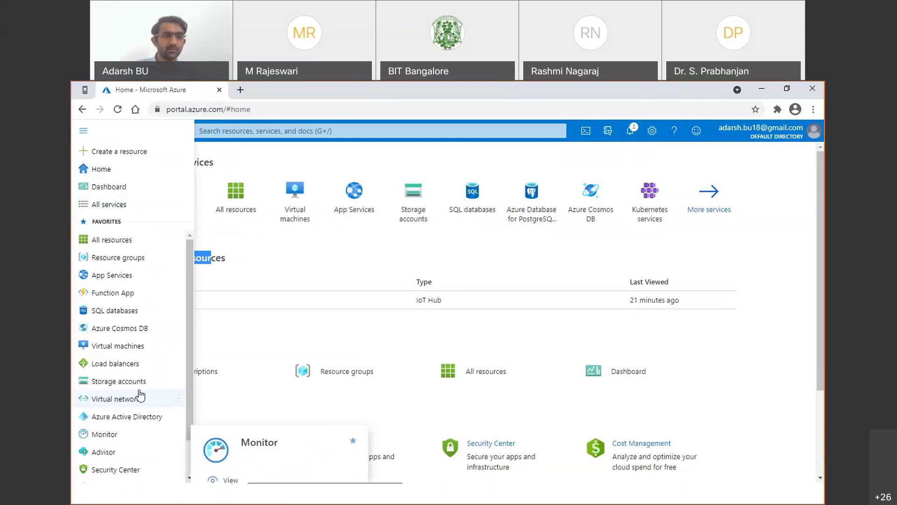
left_click(129, 240)
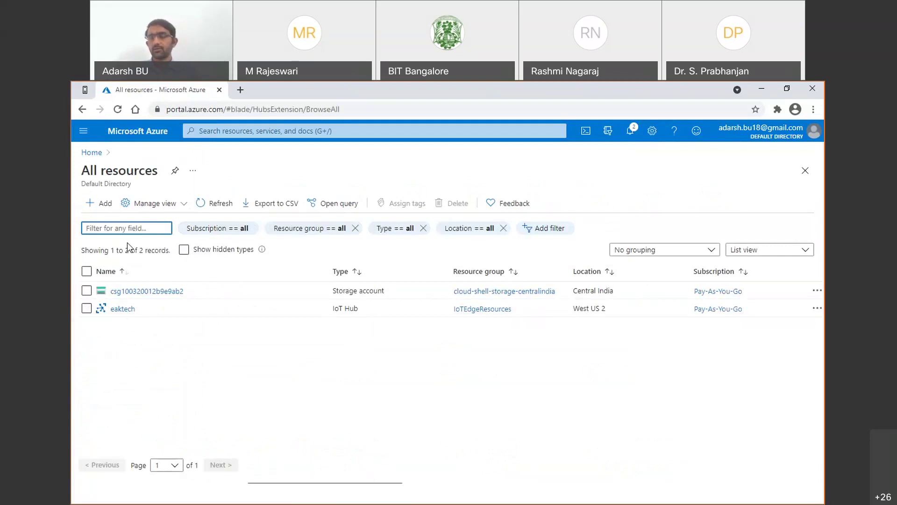
- Open the eaktech IoT hub from the All resources list
left_click(84, 131)
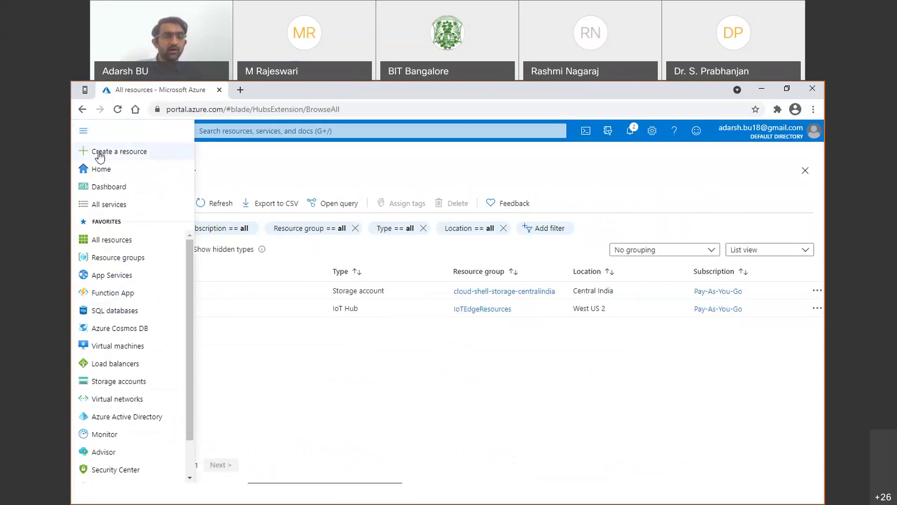
left_click(114, 240)
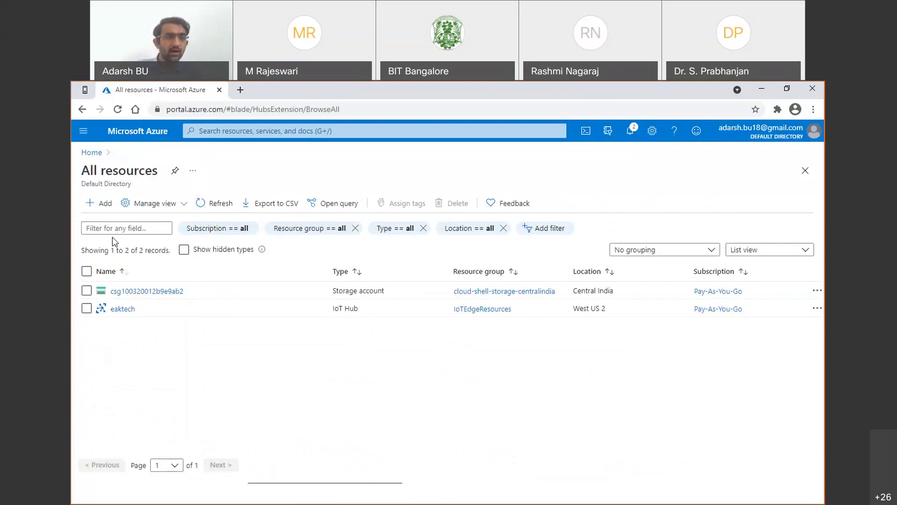
left_click(122, 309)
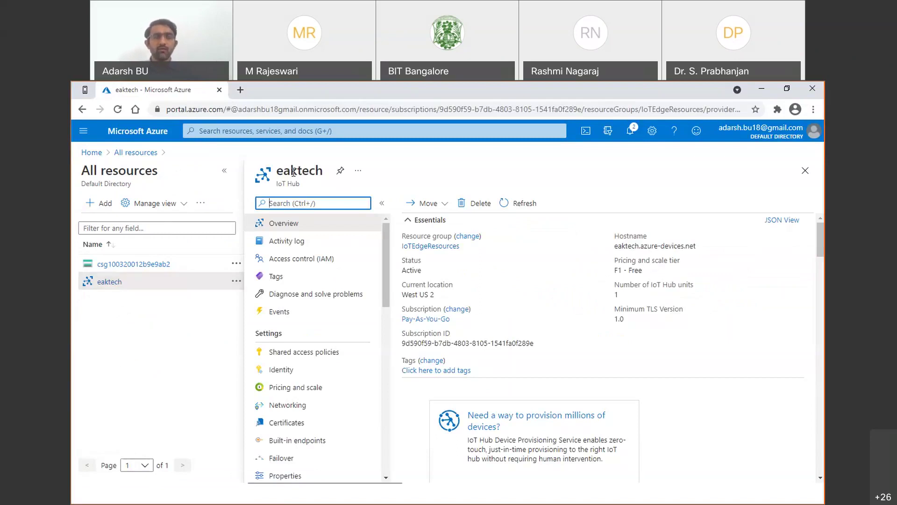
- Examine the service sections of the eaktech hub, from Overview and Settings down to Automatic Device Management, Messaging and Security
scroll(442, 257, "down", 5)
scroll(293, 362, "down", 9)
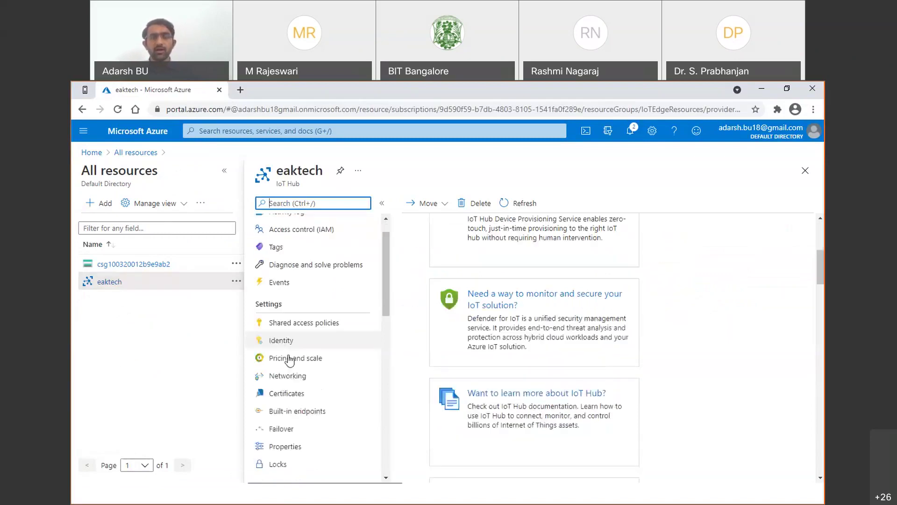
scroll(294, 367, "up", 5)
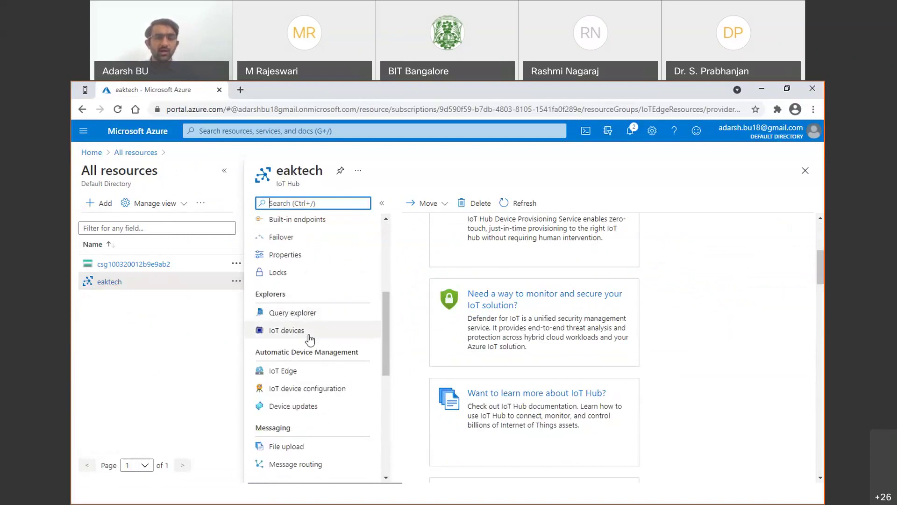
scroll(312, 355, "down", 1)
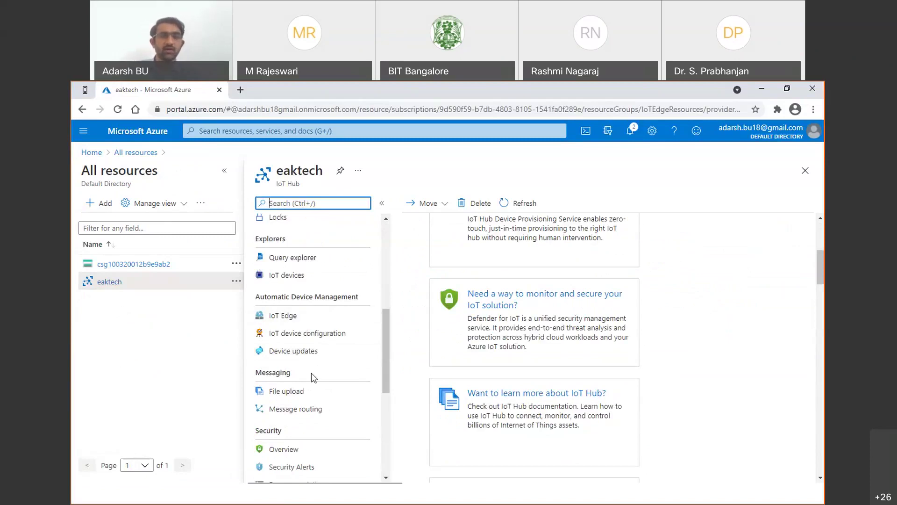
scroll(311, 375, "down", 1)
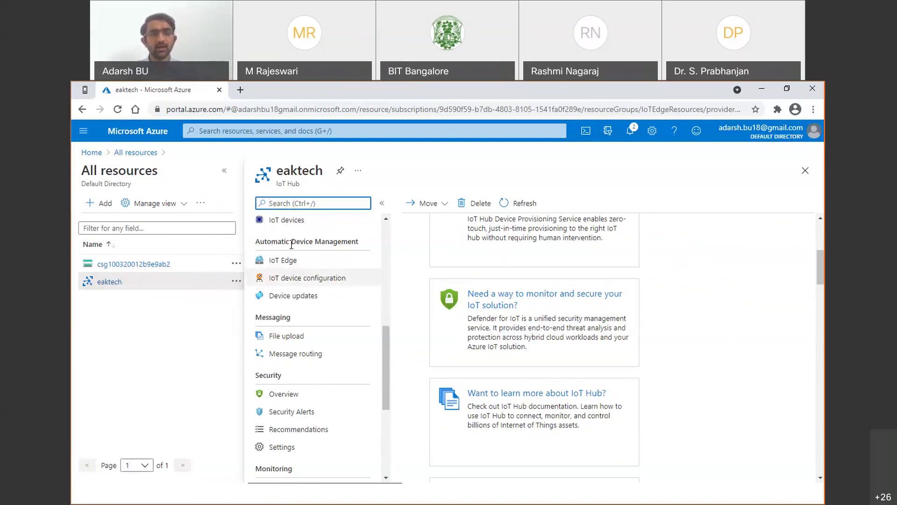
scroll(281, 240, "up", 8)
scroll(290, 250, "down", 2)
scroll(293, 233, "up", 3)
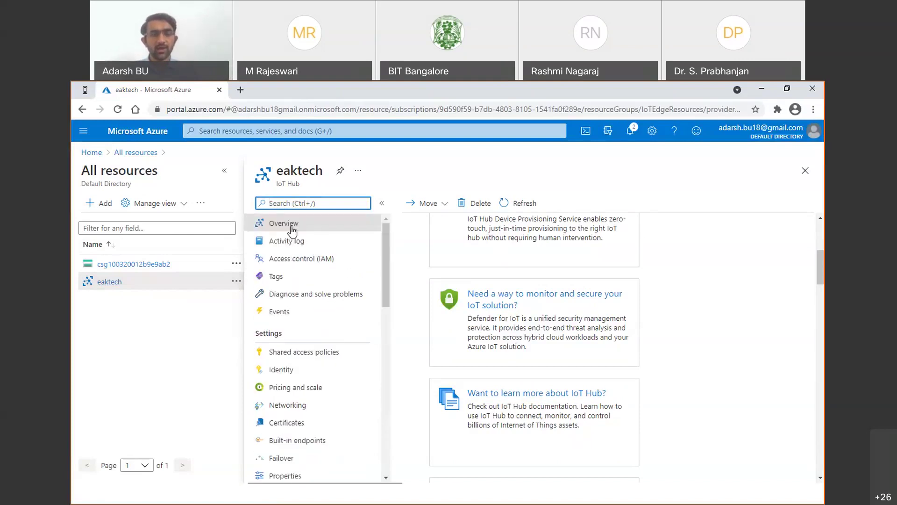
scroll(293, 297, "down", 1)
scroll(292, 302, "down", 5)
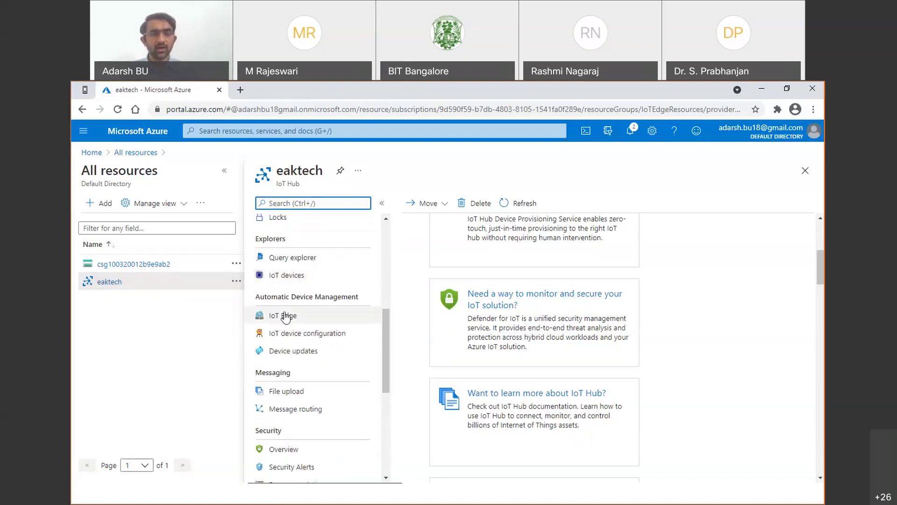
- Highlight the Automatic Device Management heading of the eaktech hub and open its IoT Edge page
left_click_drag(257, 297, 355, 308)
left_click_drag(256, 297, 377, 302)
left_click_drag(257, 297, 369, 299)
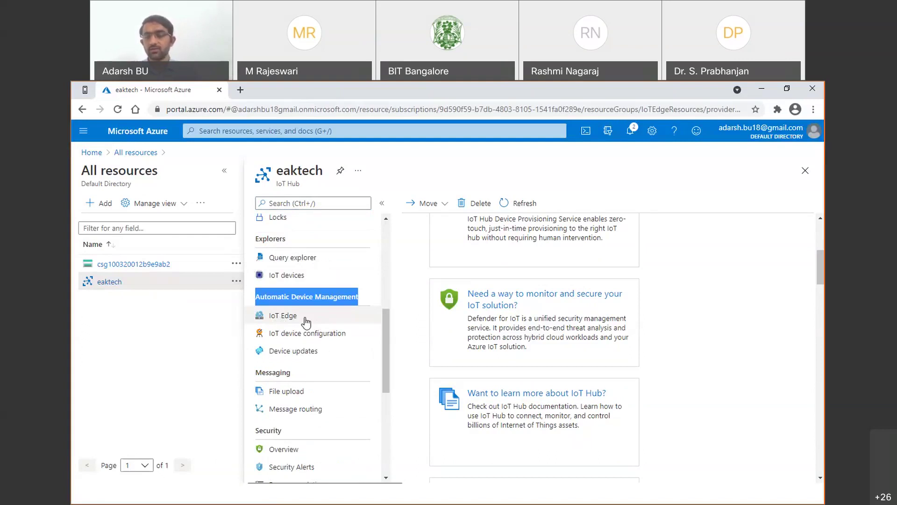
left_click(255, 300)
left_click_drag(256, 300, 363, 300)
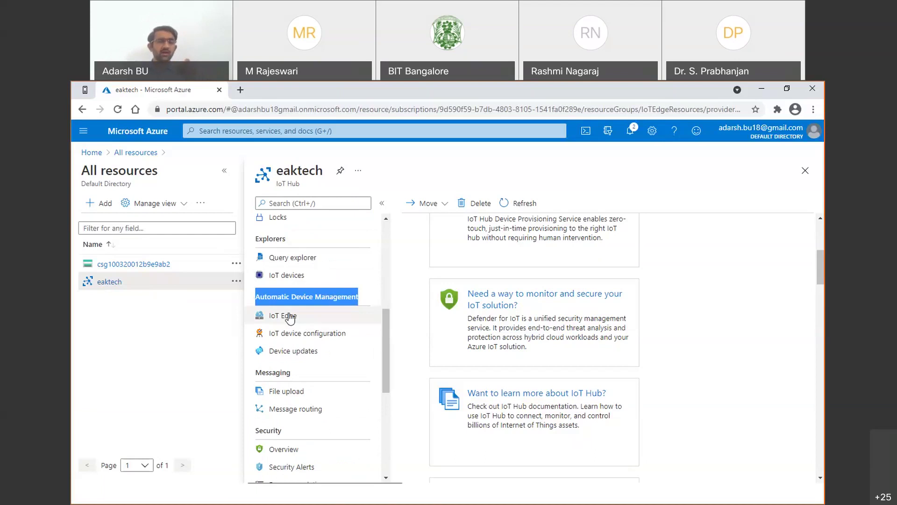
scroll(290, 317, "up", 2)
scroll(321, 353, "down", 2)
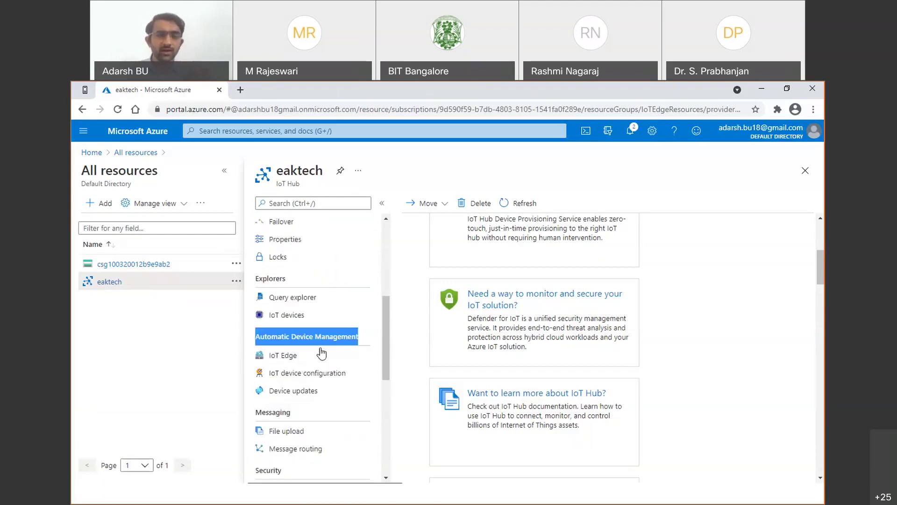
left_click(290, 316)
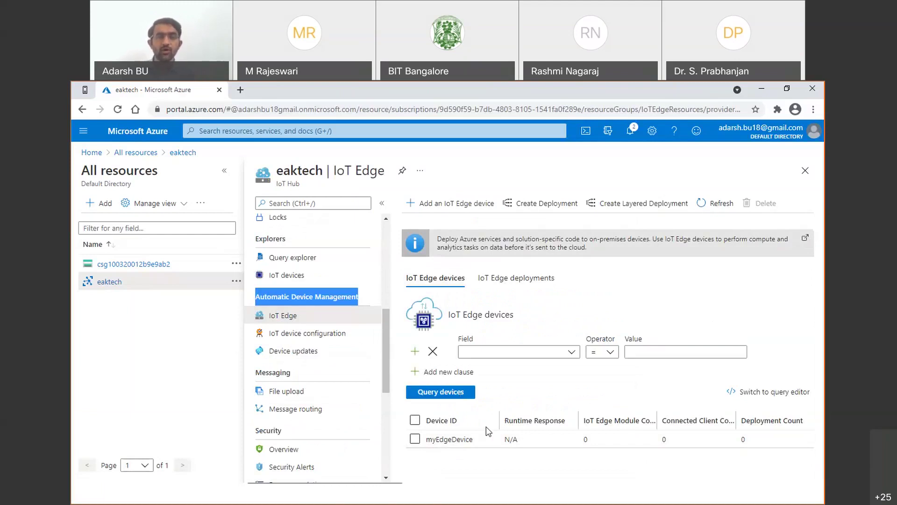
- Return to the portal's Home page and reopen the eaktech hub's IoT Edge page through All resources
left_click(136, 135)
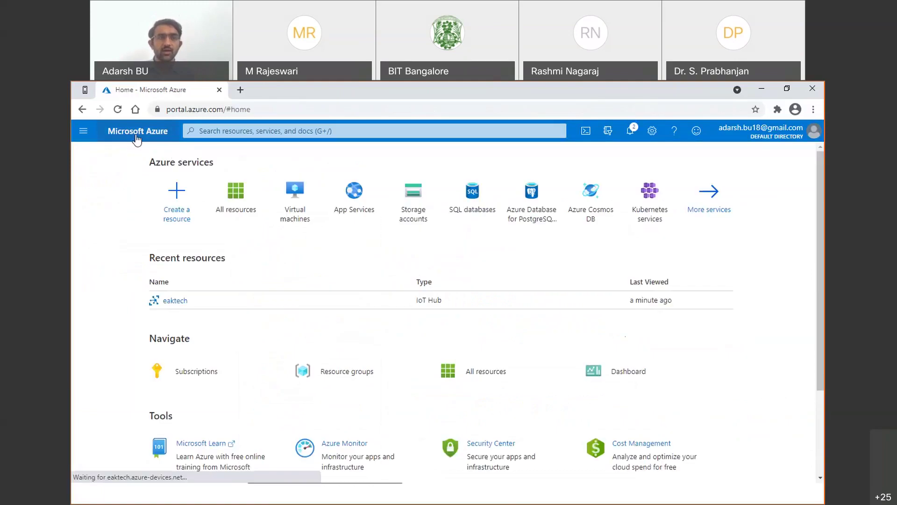
left_click(241, 201)
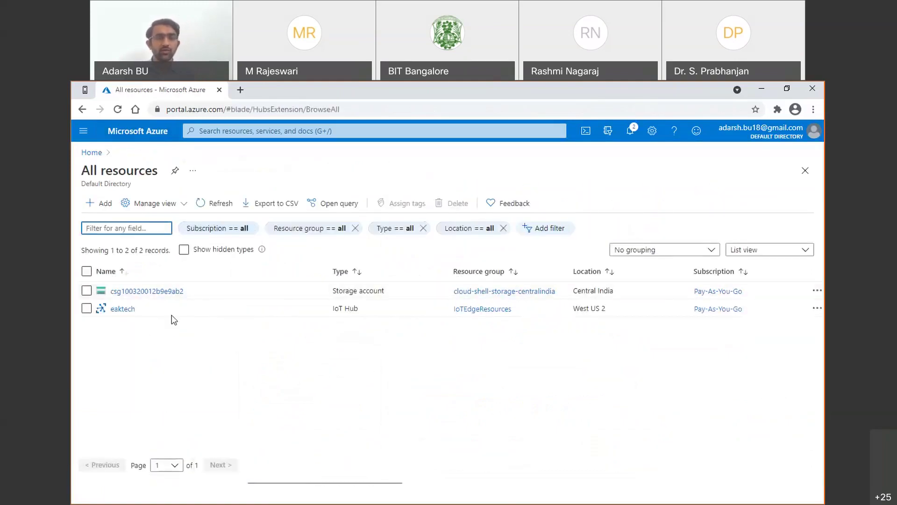
left_click(123, 308)
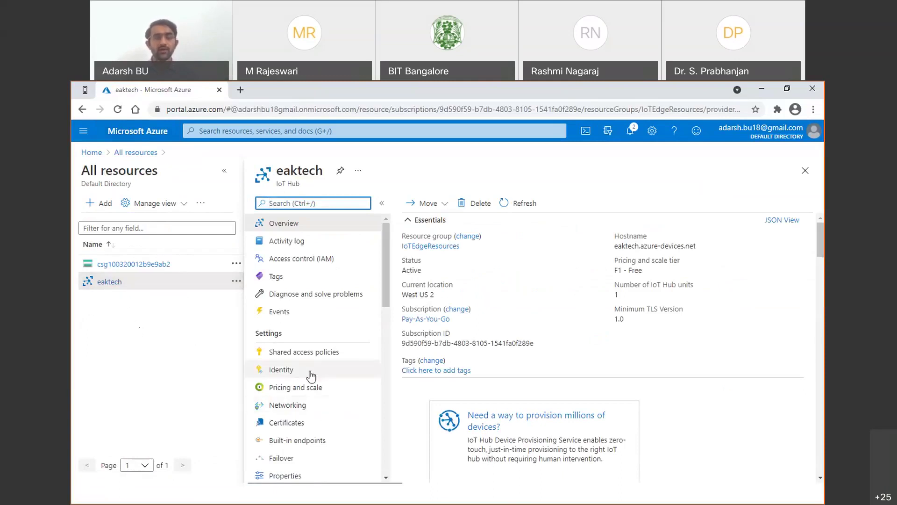
scroll(310, 372, "down", 5)
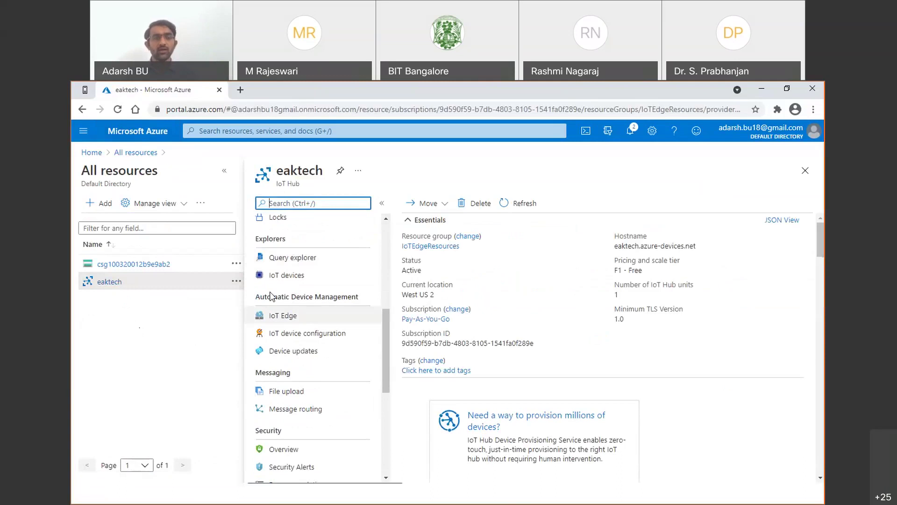
left_click_drag(271, 298, 372, 299)
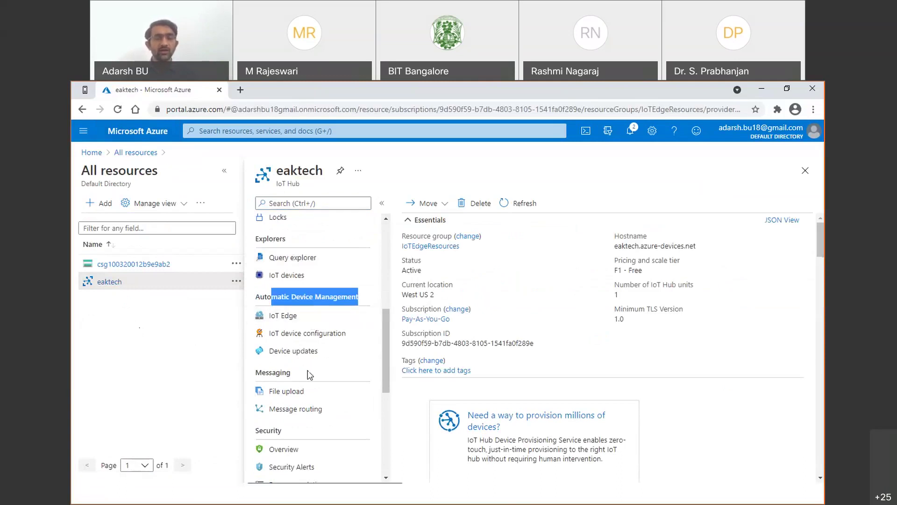
left_click(294, 316)
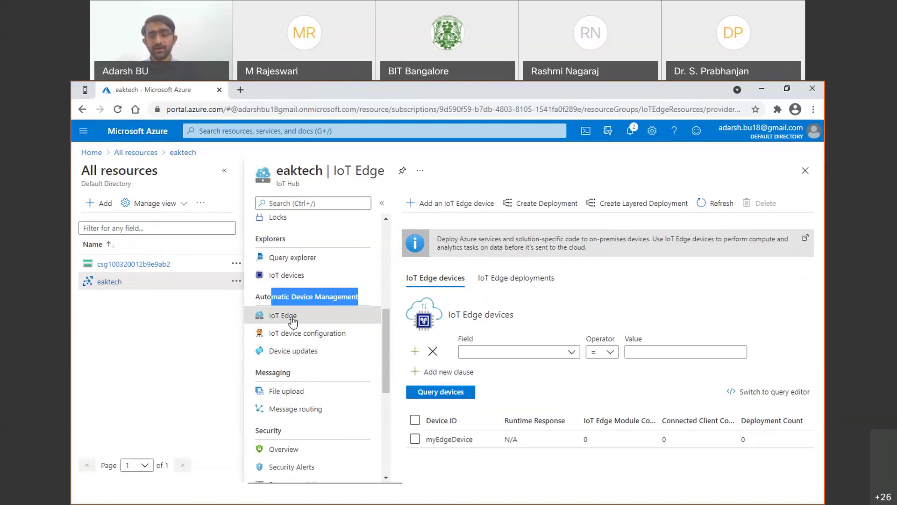
- Open myEdgeDevice, go to its Set modules page and look over the module settings
left_click(449, 441)
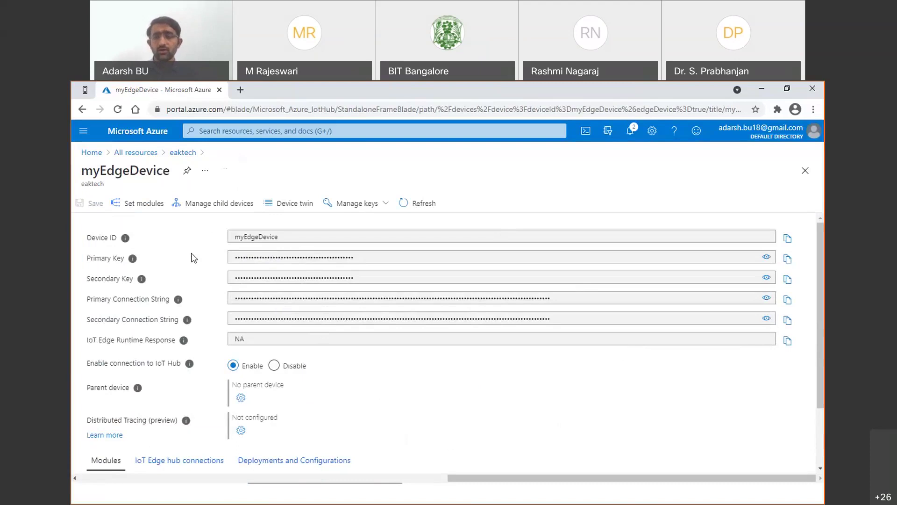
left_click(134, 203)
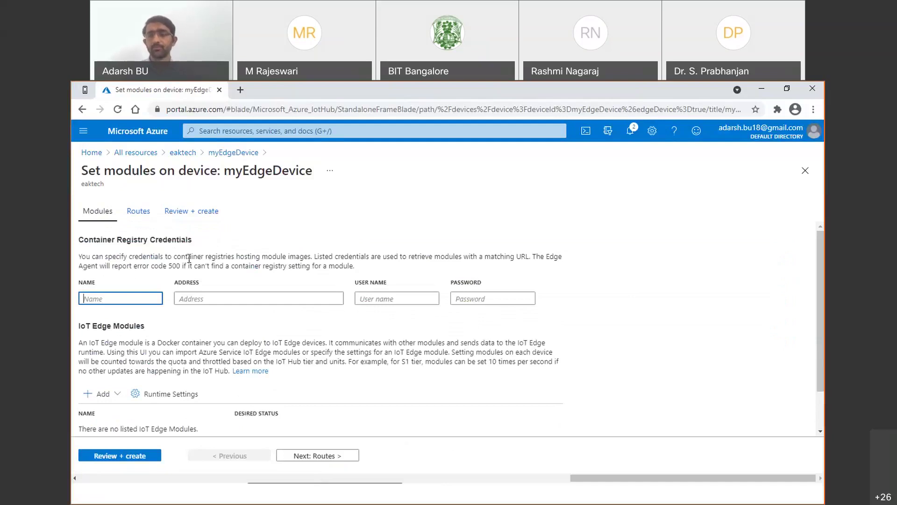
scroll(206, 227, "down", 1)
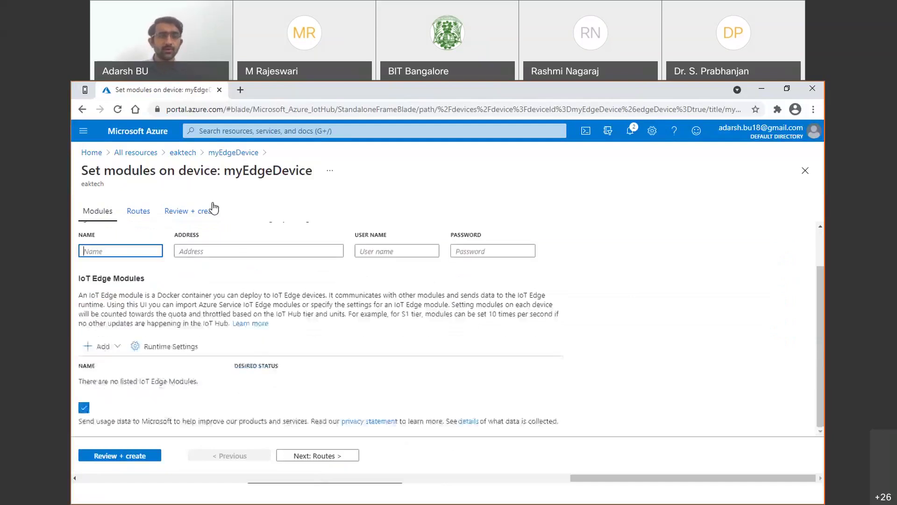
scroll(177, 248, "up", 1)
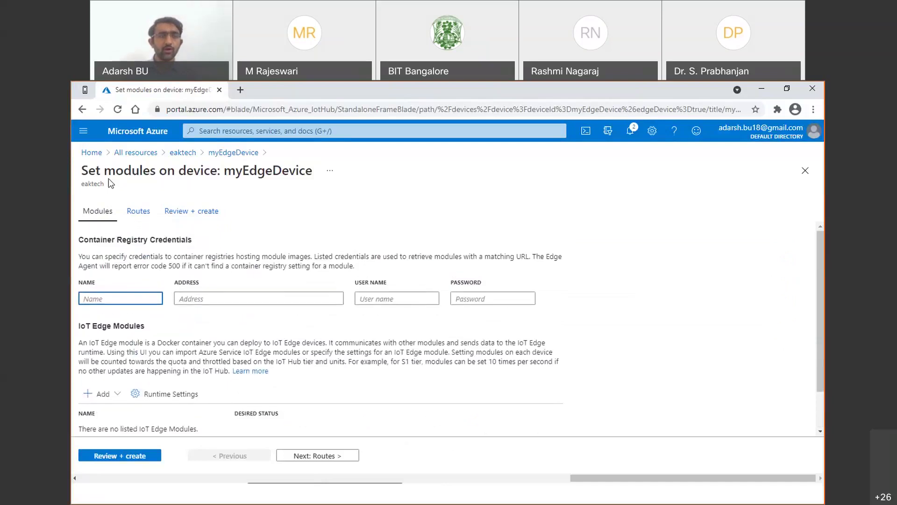
- Go back to the eaktech hub's IoT Edge devices and reopen the Set modules page of myEdgeDevice
left_click(183, 153)
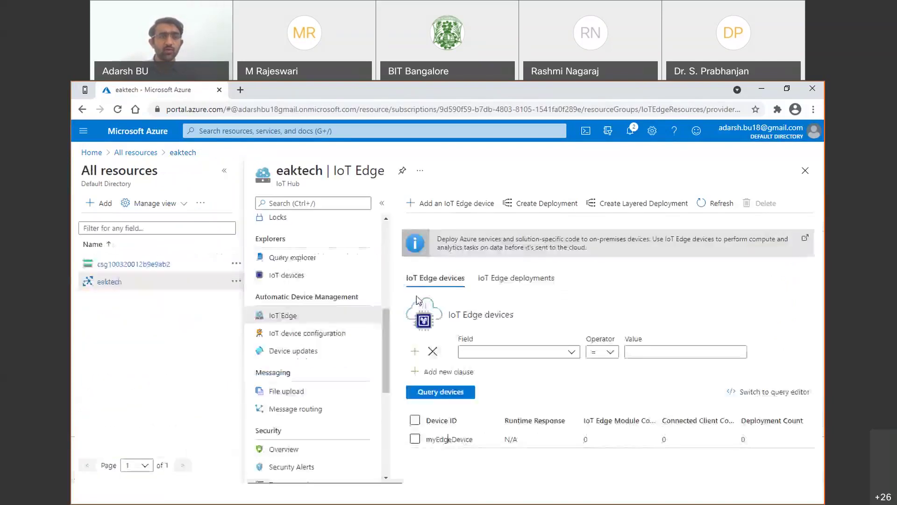
left_click_drag(267, 297, 356, 299)
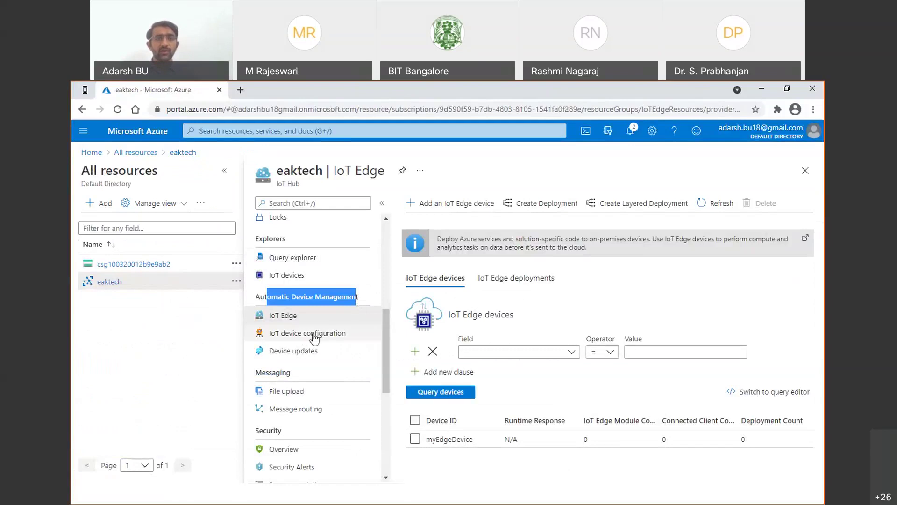
left_click(449, 439)
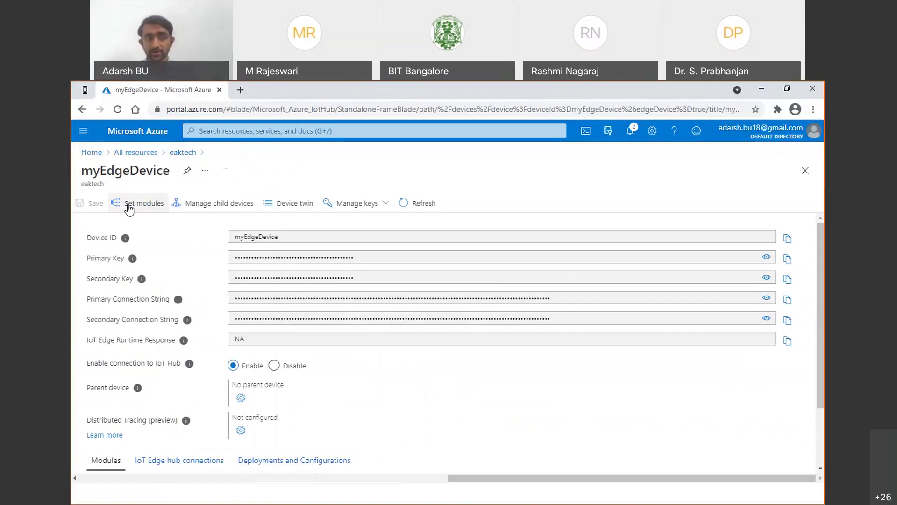
left_click(129, 209)
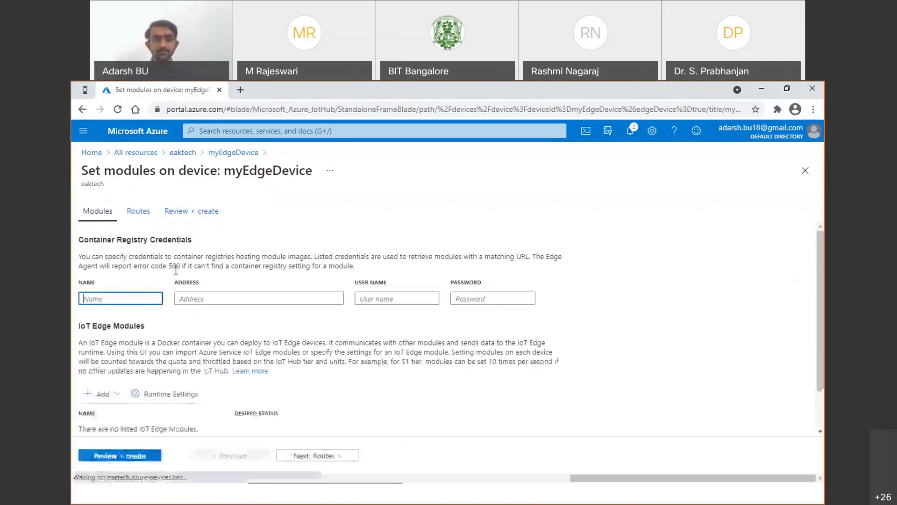
- Start adding a Marketplace Module under IoT Edge Modules for myEdgeDevice
scroll(172, 332, "down", 1)
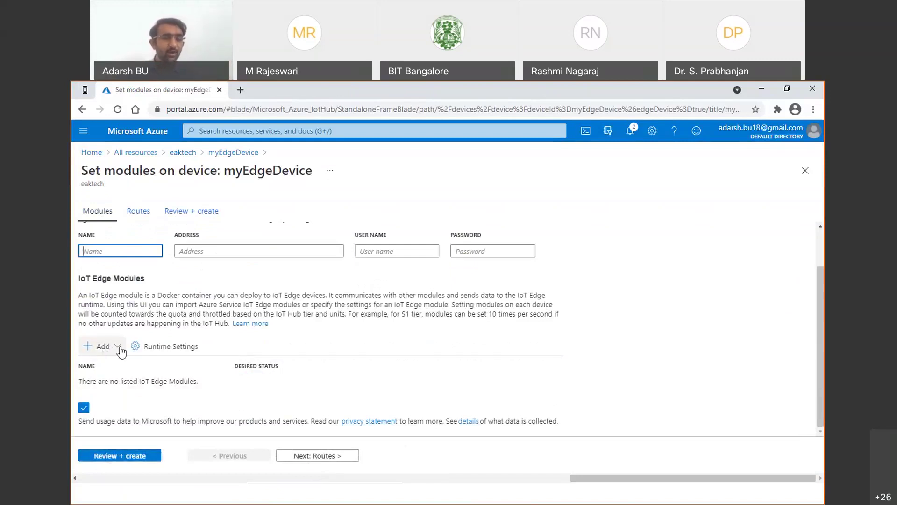
left_click_drag(84, 280, 138, 295)
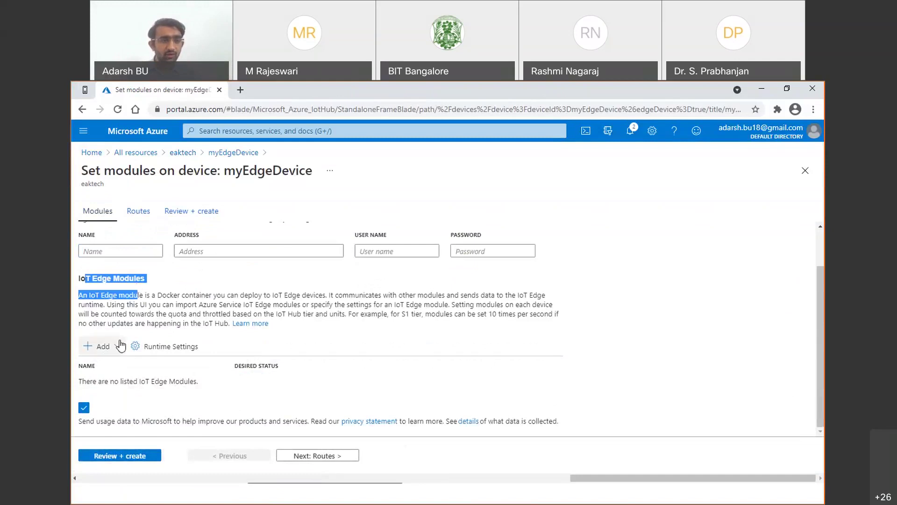
left_click(118, 348)
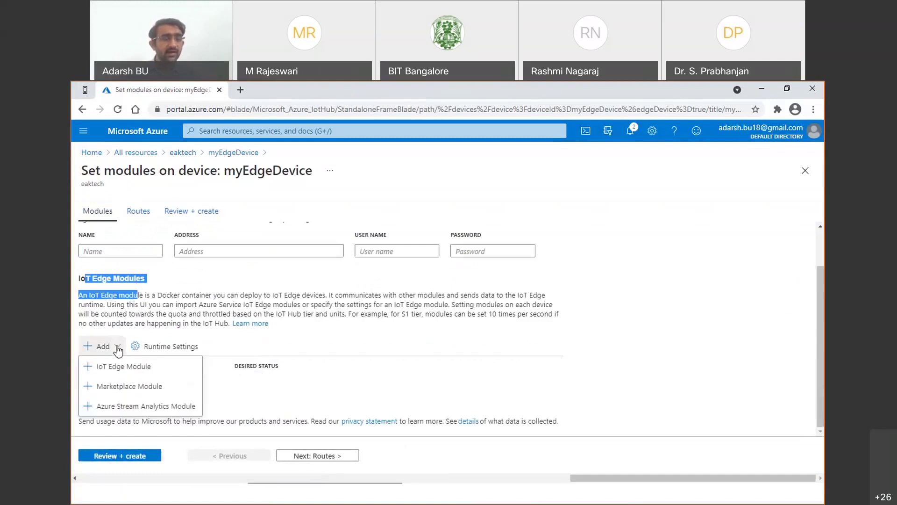
left_click(120, 385)
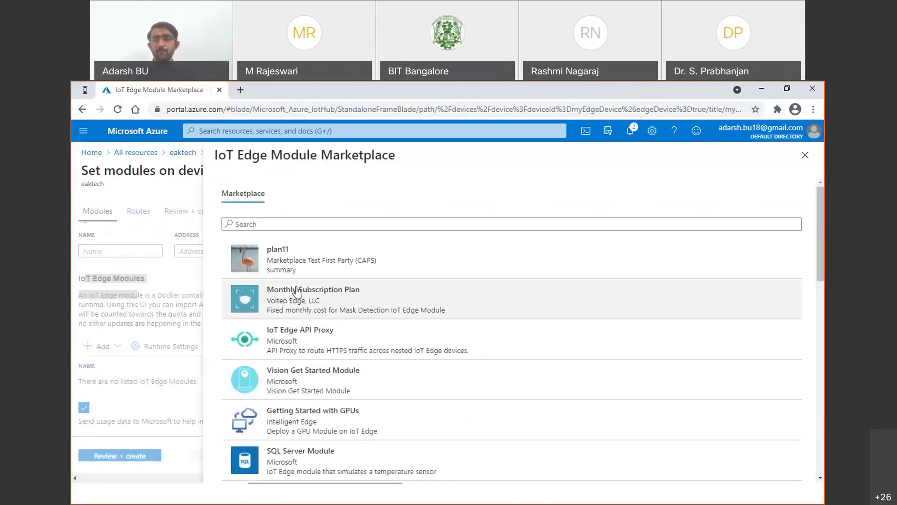
- Search the IoT Edge Module Marketplace for "simulated"
left_click(300, 225)
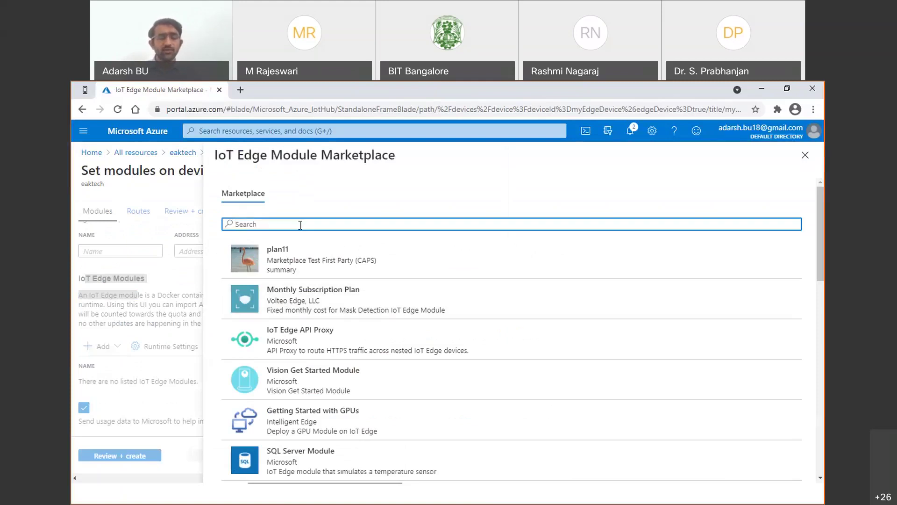
type("s")
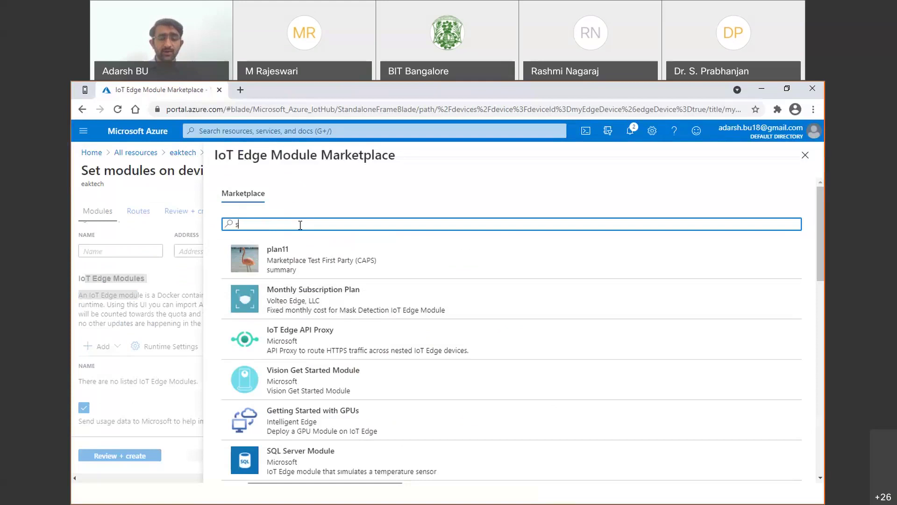
type("imulated")
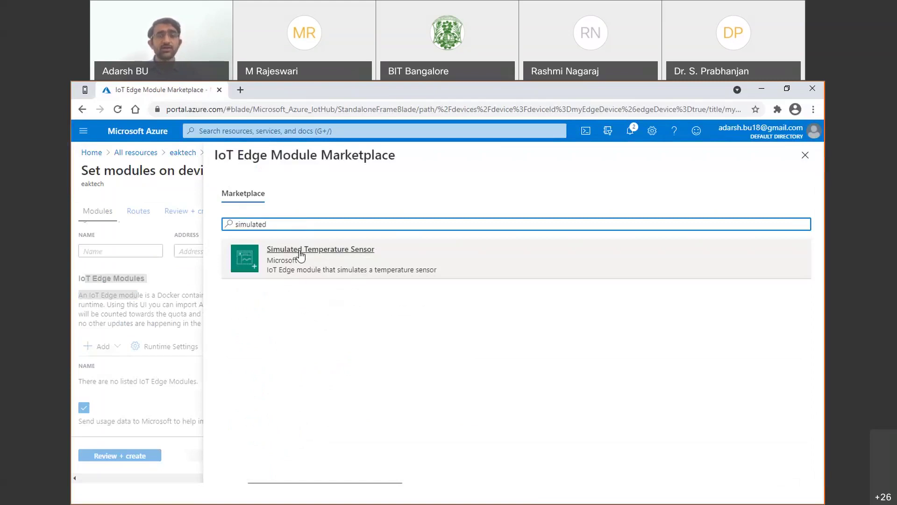
double_click(262, 226)
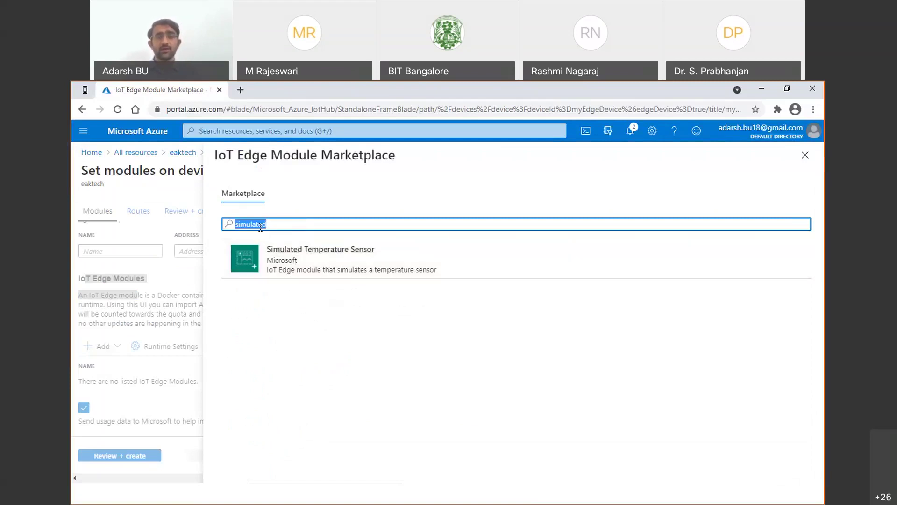
- Leave the IoT Edge Module Marketplace and reopen the Set modules page of myEdgeDevice from the eaktech hub
left_click(175, 202)
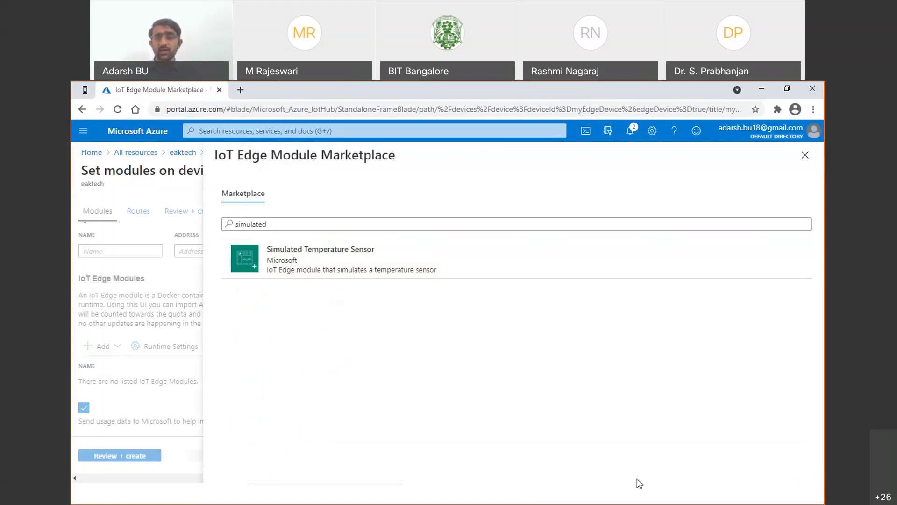
left_click(806, 155)
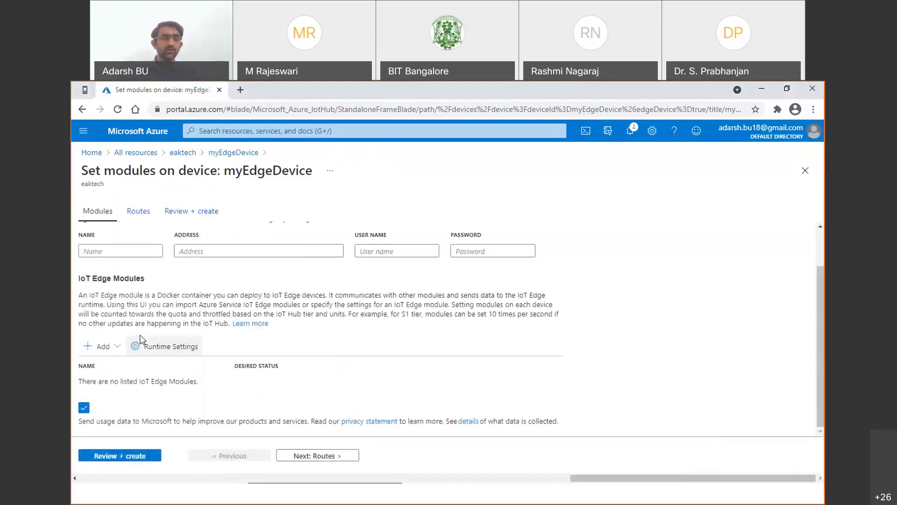
scroll(121, 224, "up", 1)
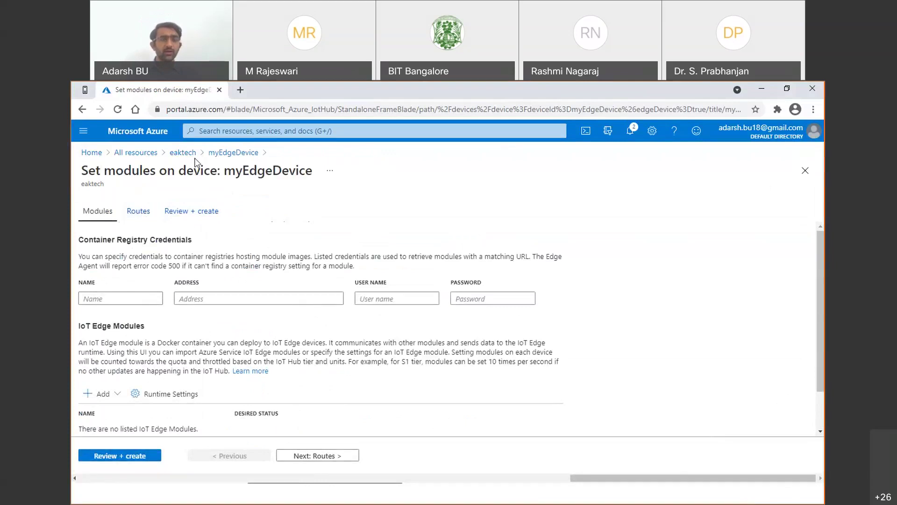
left_click(183, 152)
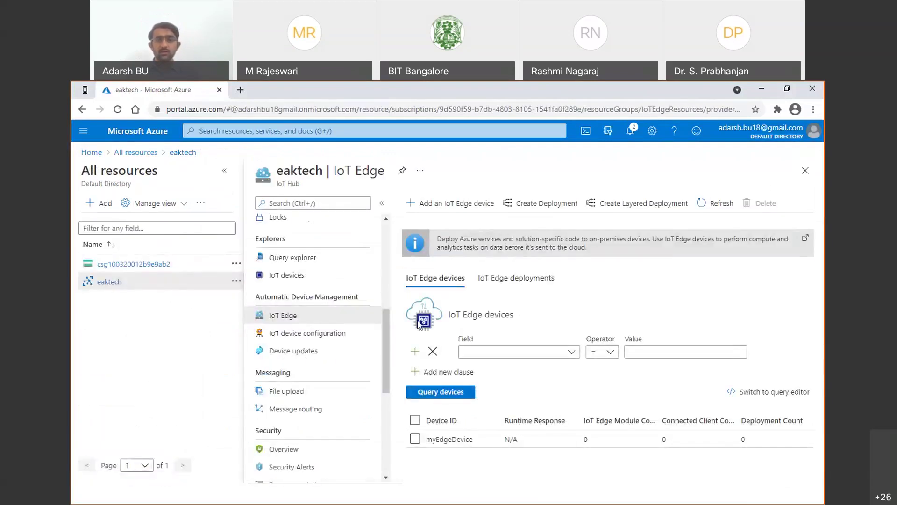
left_click(444, 438)
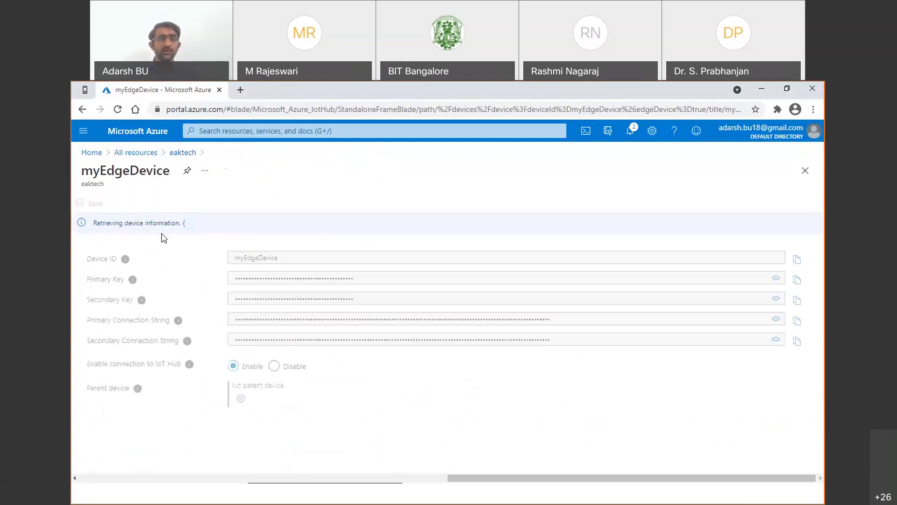
left_click(144, 204)
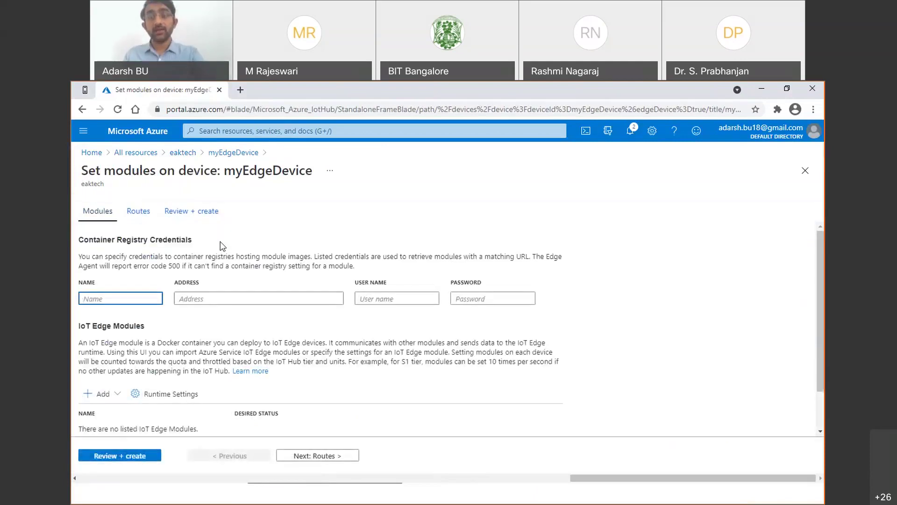
- Start adding a Marketplace Module to myEdgeDevice's IoT Edge Modules
scroll(121, 375, "down", 1)
left_click(101, 346)
left_click(129, 386)
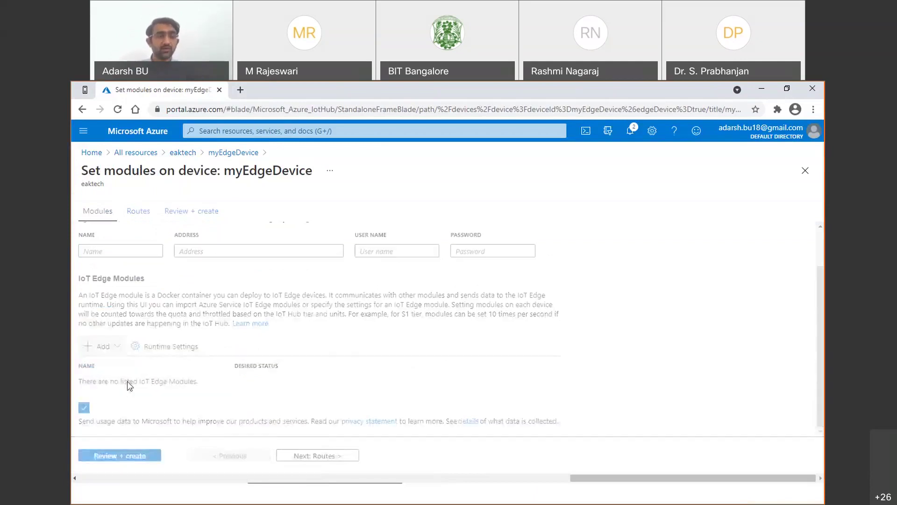
- Search the marketplace for "simulated" and add the Simulated Temperature Sensor module by Microsoft
left_click(296, 227)
type("sel")
key("BackSpace")
key("BackSpace")
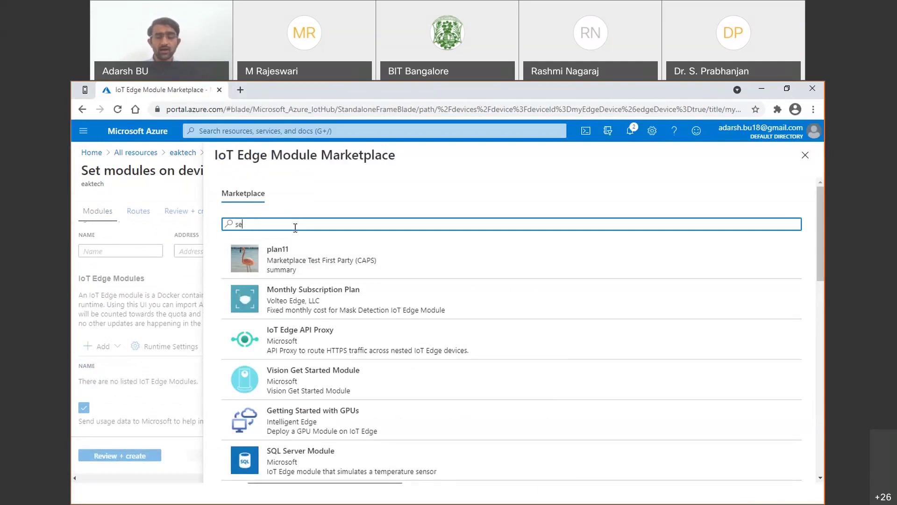
type("imul")
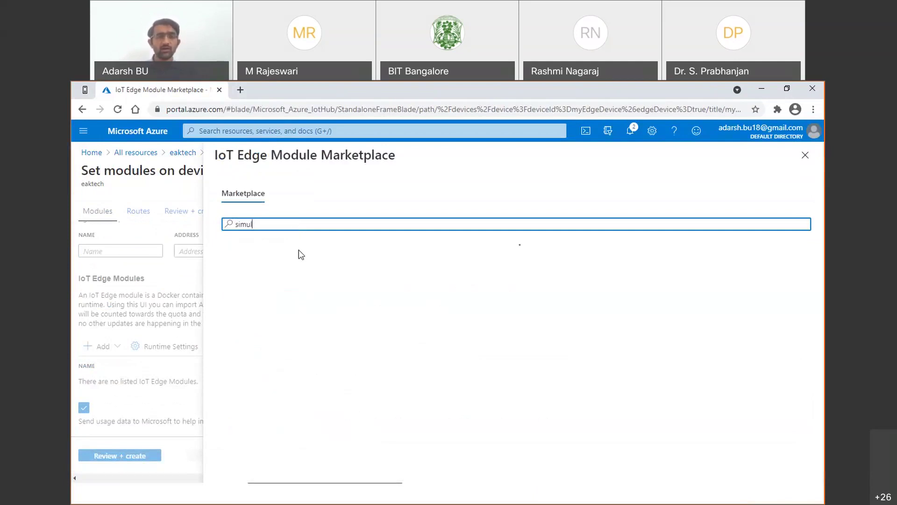
key("BackSpace")
key("BackSpace")
key("BackSpace")
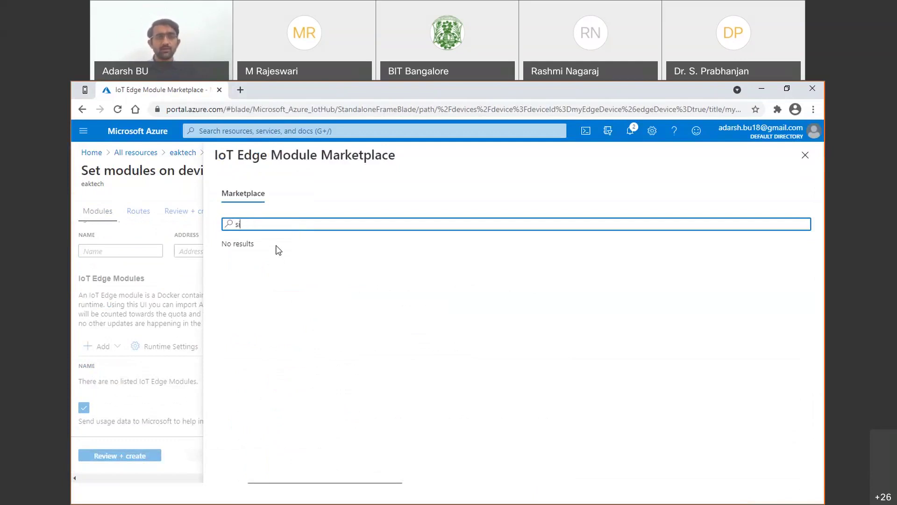
type("simulate")
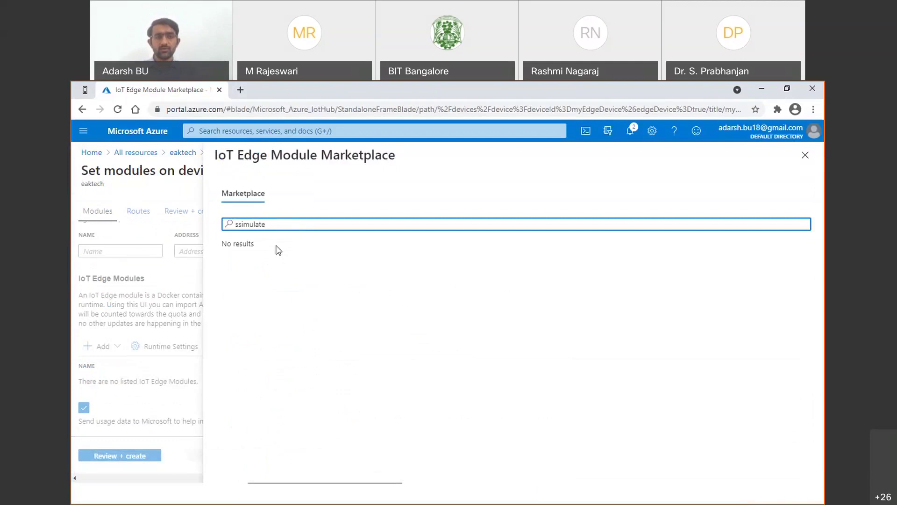
key("ctrl+a")
key("BackSpace")
type("simulated")
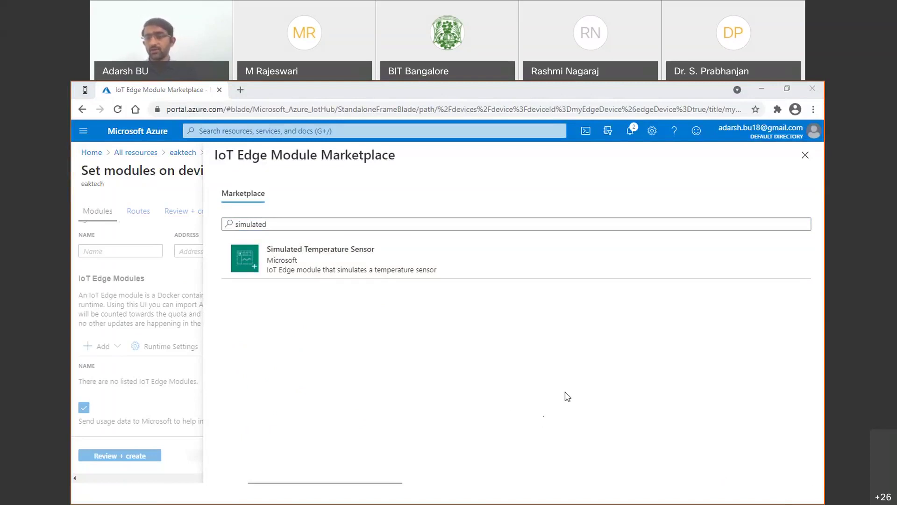
left_click(353, 255)
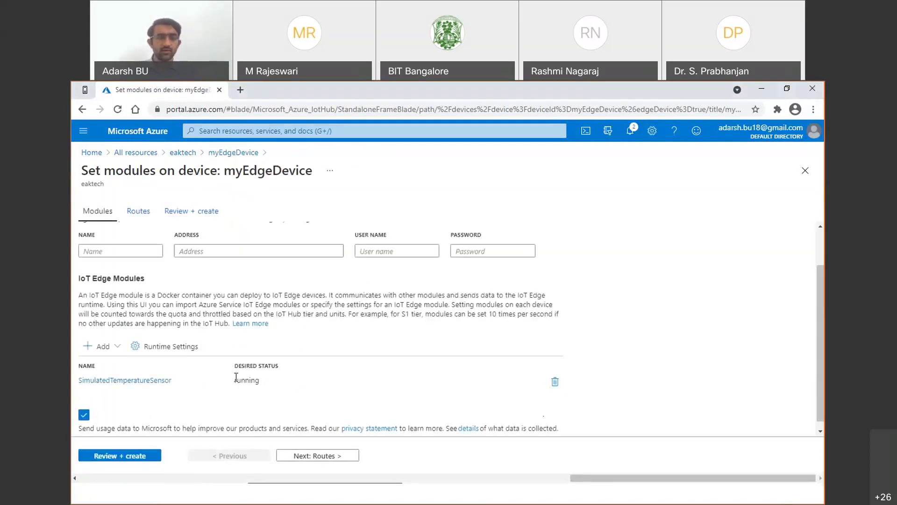
- Examine the SimulatedTemperatureSensor entry and its desired status in the IoT Edge Modules list
left_click_drag(79, 278, 166, 283)
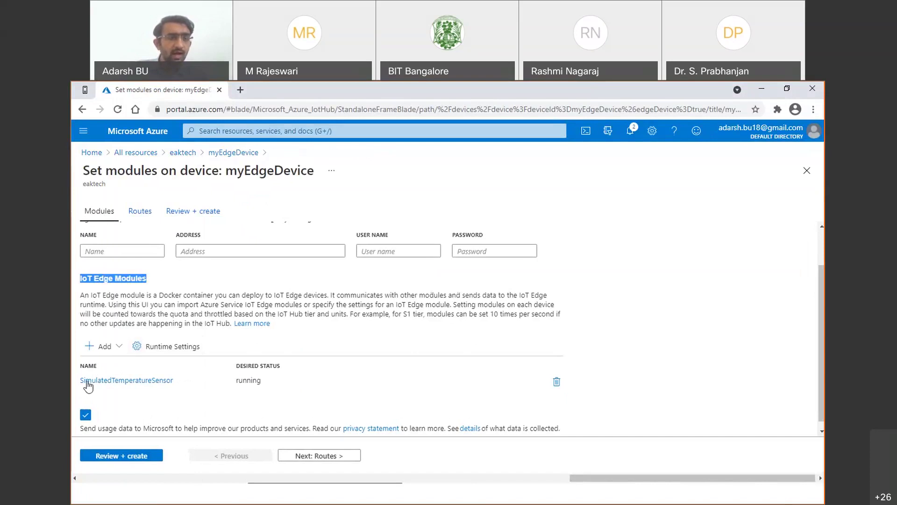
left_click_drag(186, 389, 290, 401)
left_click(311, 390)
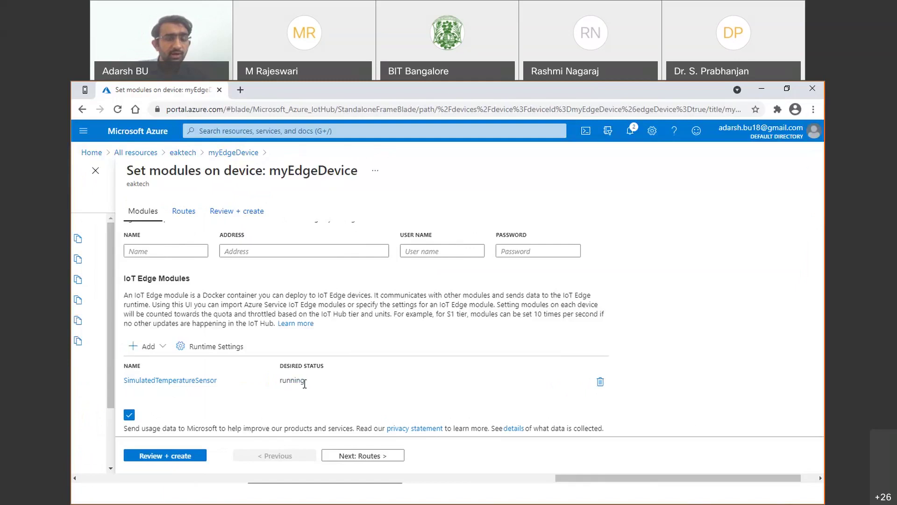
left_click_drag(279, 362, 337, 369)
left_click(273, 389)
double_click(279, 391)
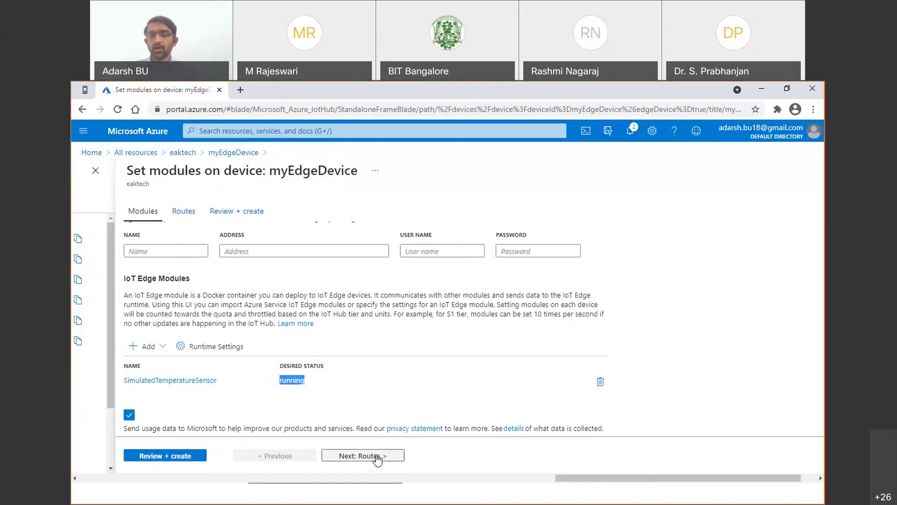
left_click(380, 395)
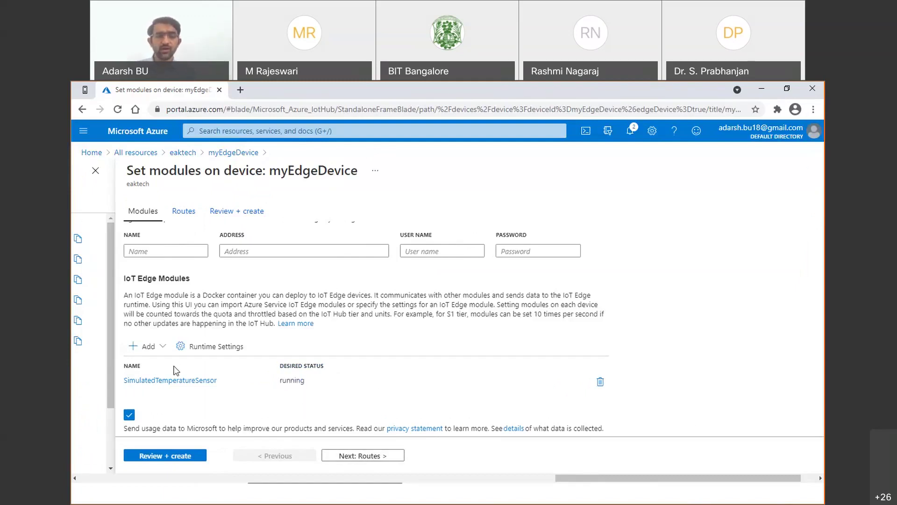
- Open the module routes and check the name of the route for the simulated temperature sensor
left_click(375, 457)
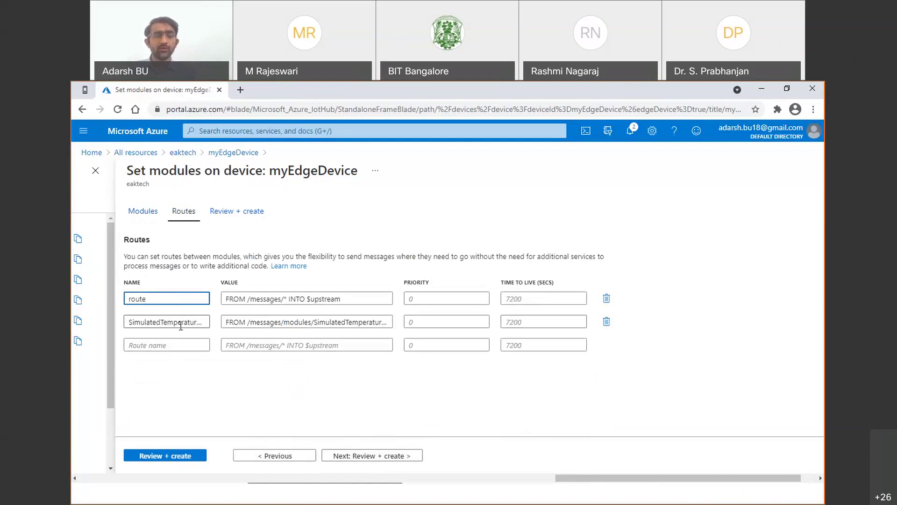
double_click(162, 322)
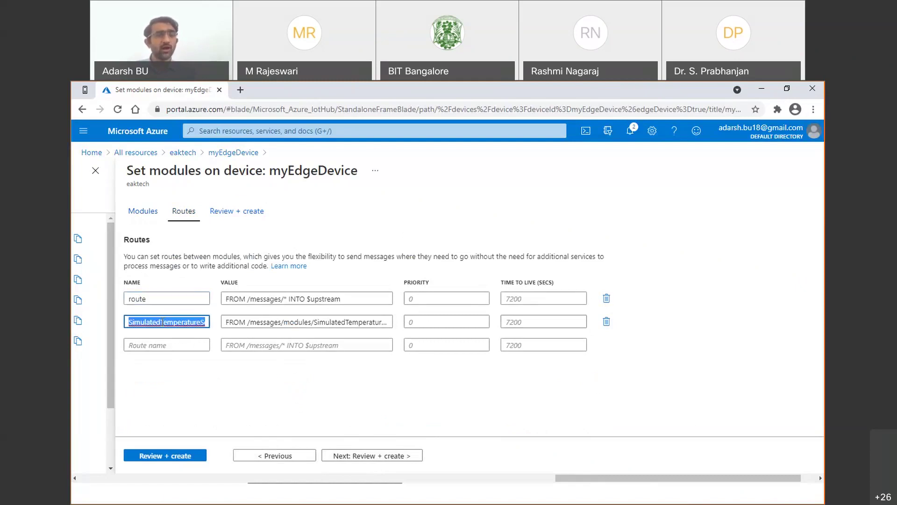
left_click(225, 388)
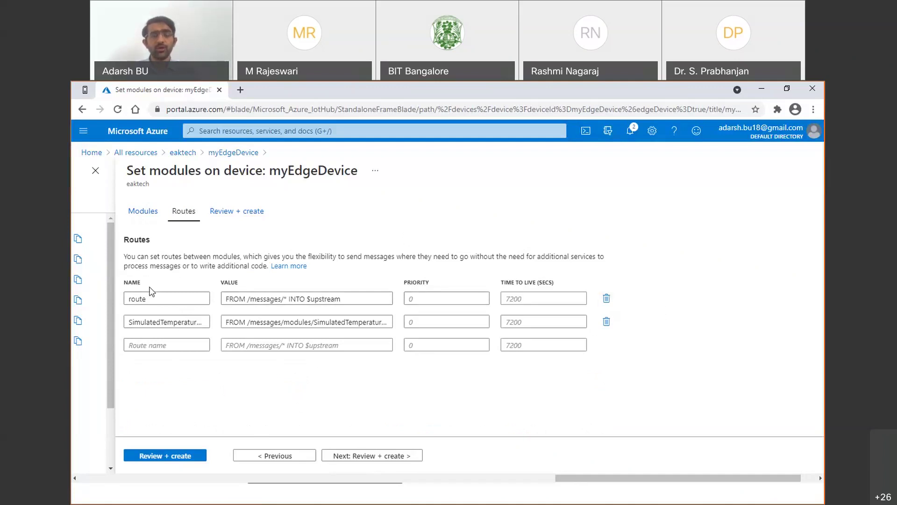
left_click(143, 213)
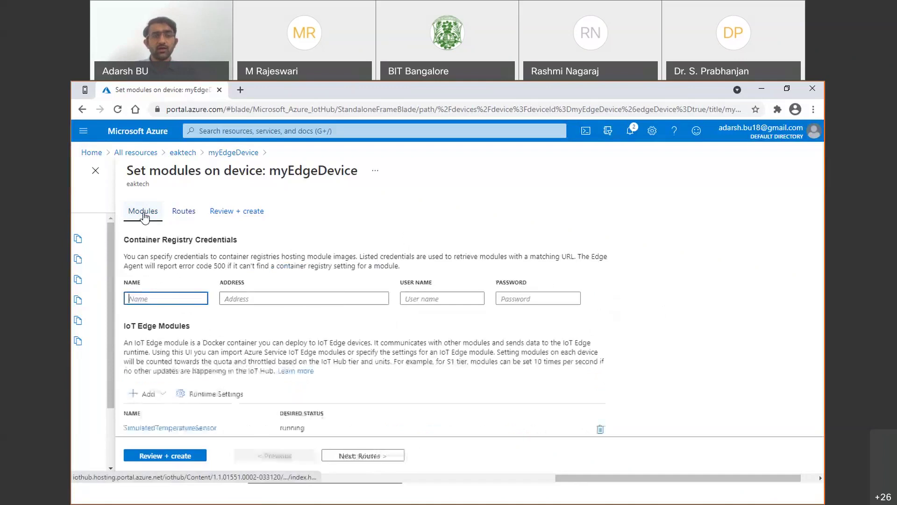
scroll(157, 348, "down", 2)
left_click(154, 349)
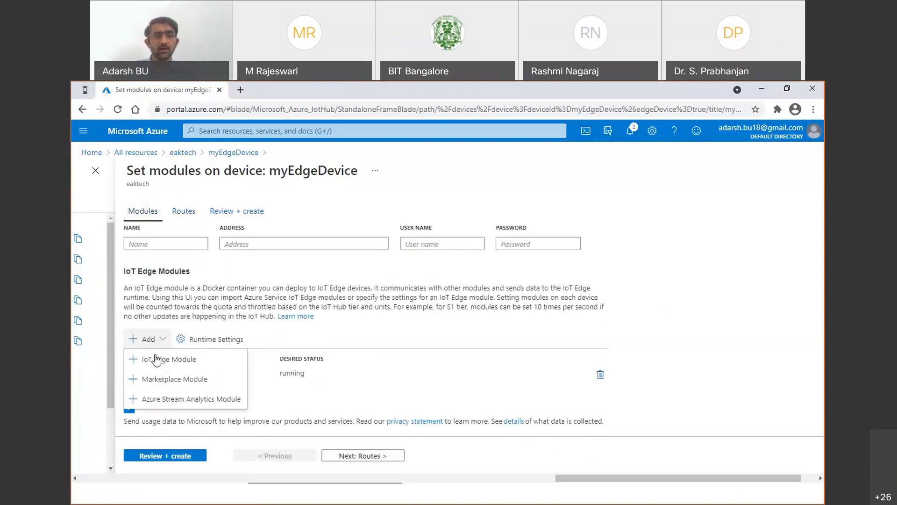
left_click(163, 380)
left_click(290, 225)
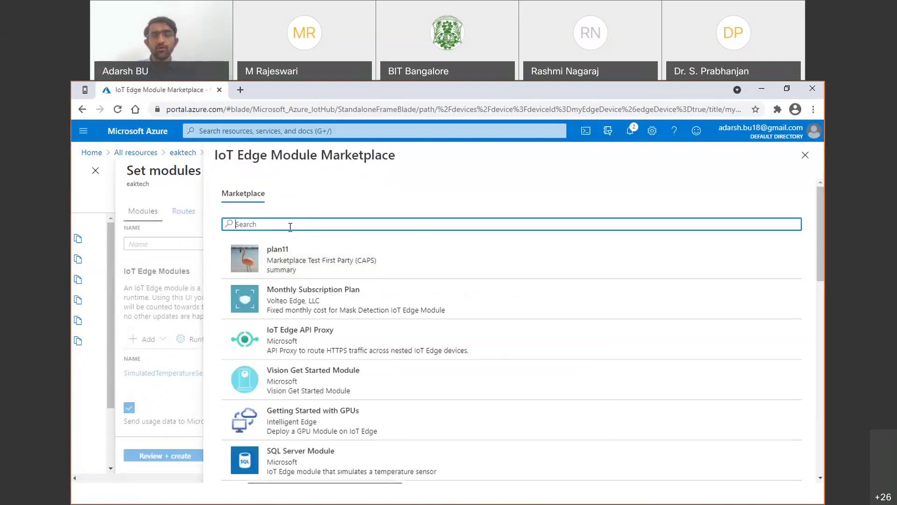
type("simu")
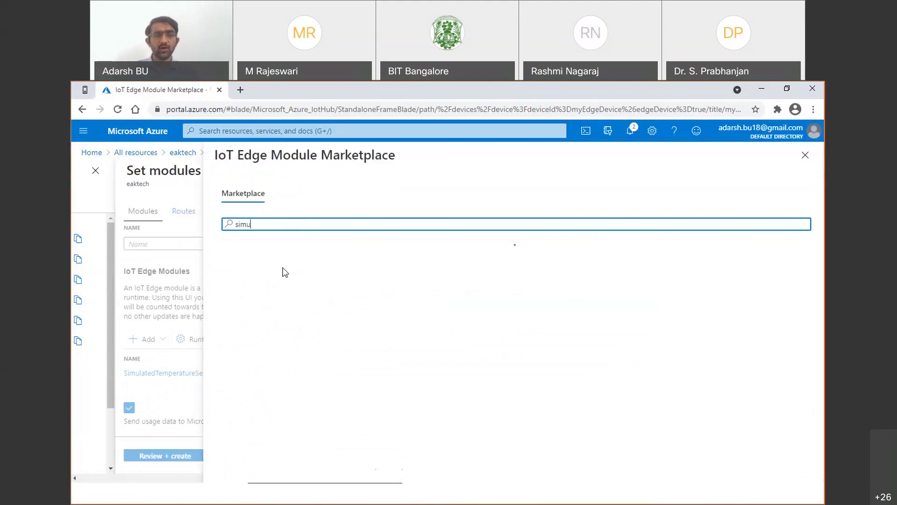
left_click(193, 336)
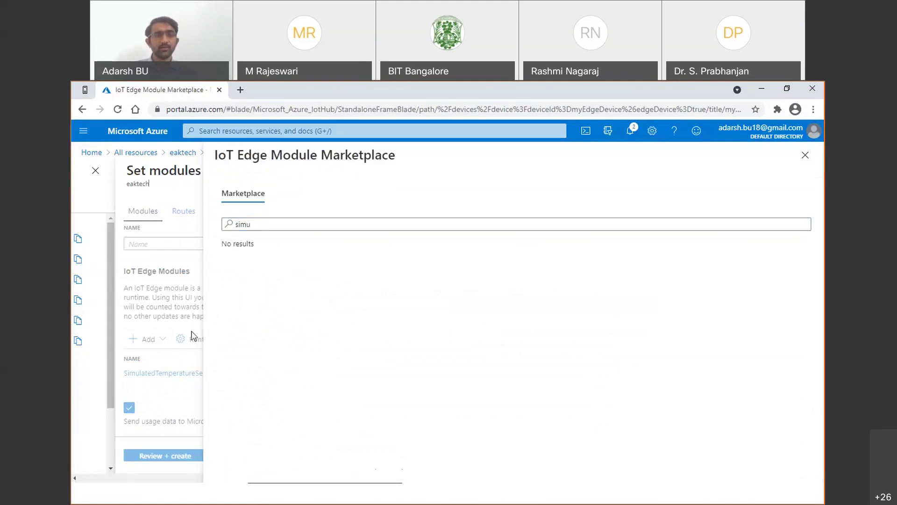
left_click(805, 155)
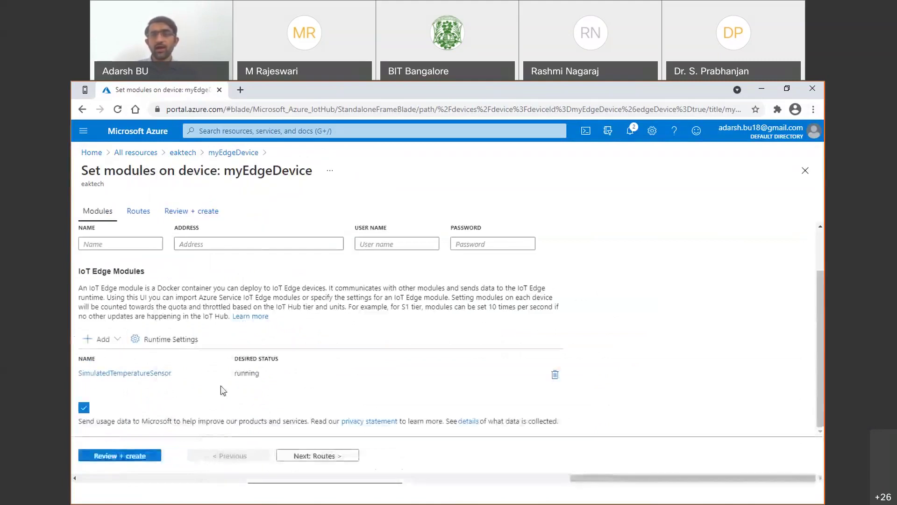
left_click_drag(271, 375, 207, 401)
left_click(207, 401)
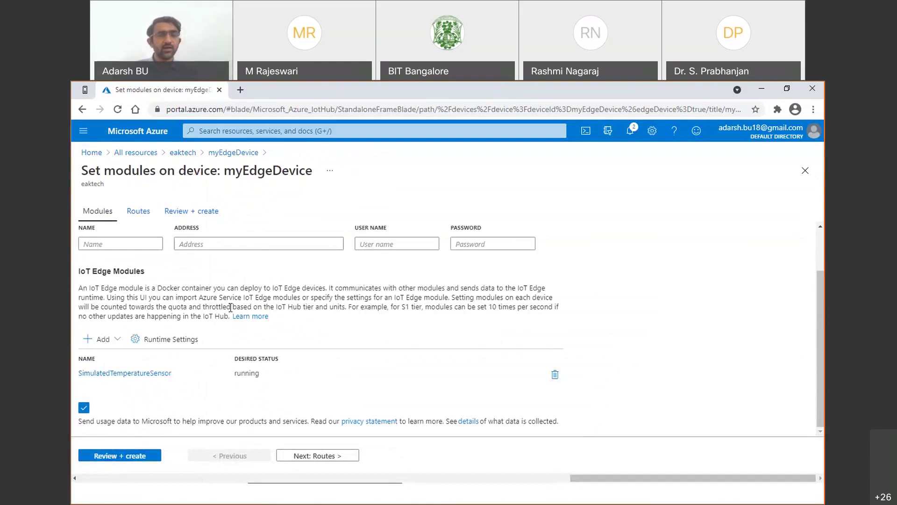
- Delete the default route named "route" from the device's routes, keeping only the one for the simulated temperature sensor
left_click(299, 456)
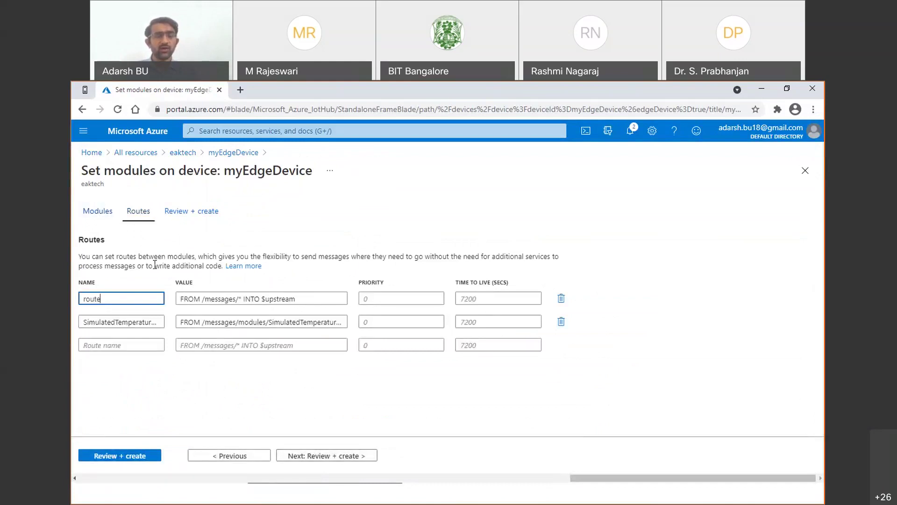
left_click_drag(90, 297, 319, 296)
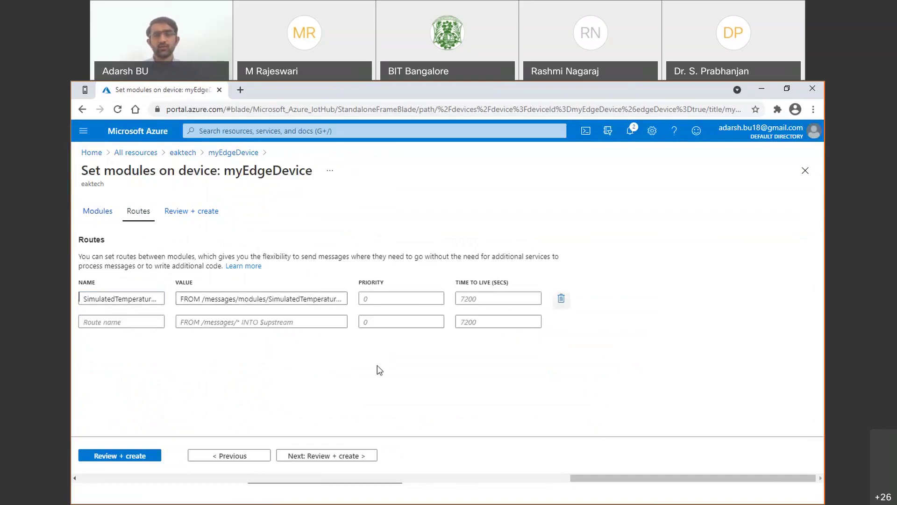
left_click_drag(89, 296, 163, 316)
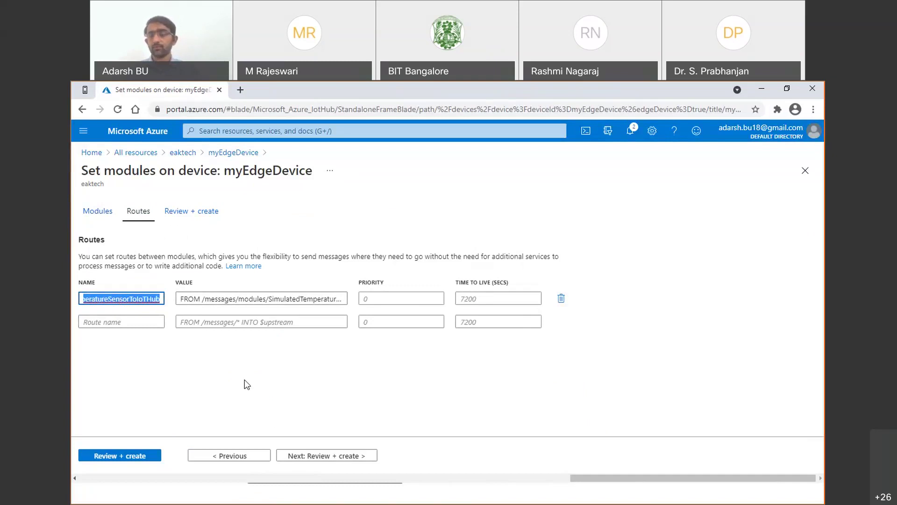
- Proceed to Review + create and read through the deployment JSON for the sensor, edgeAgent and edgeHub modules
left_click(337, 456)
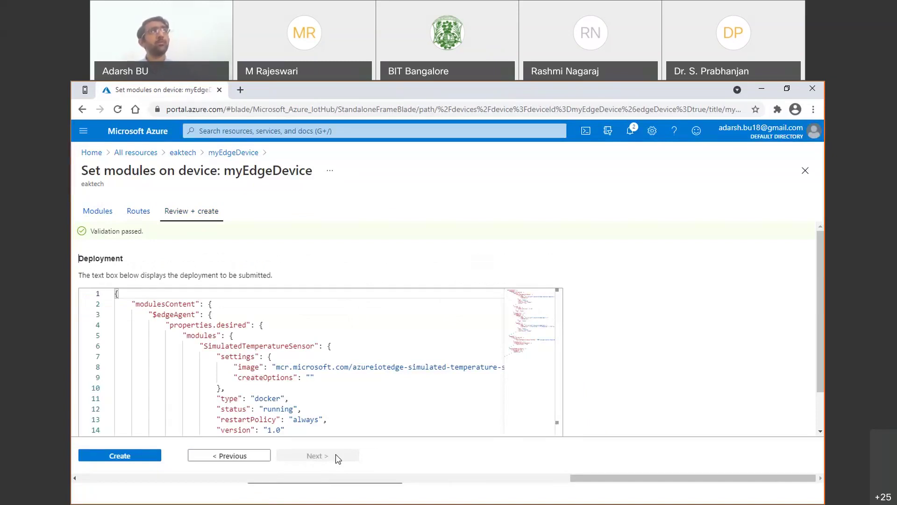
scroll(311, 354, "down", 1)
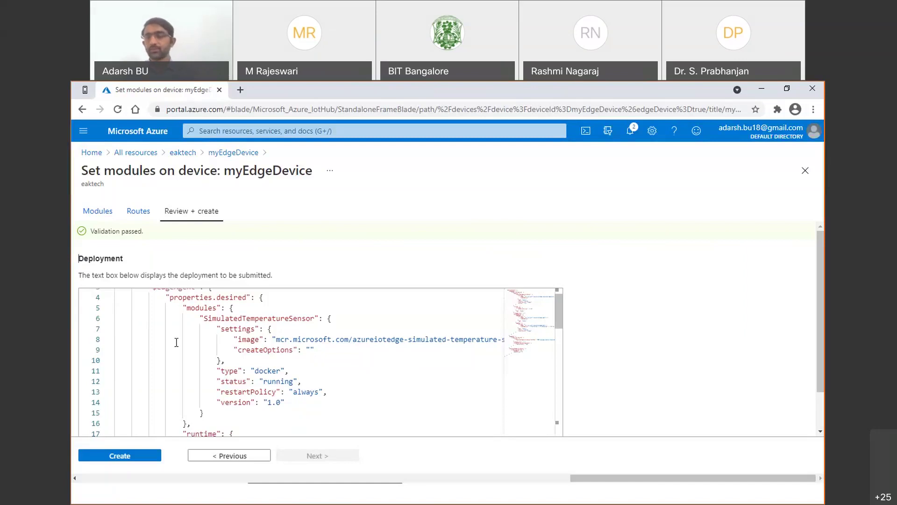
scroll(269, 384, "down", 2)
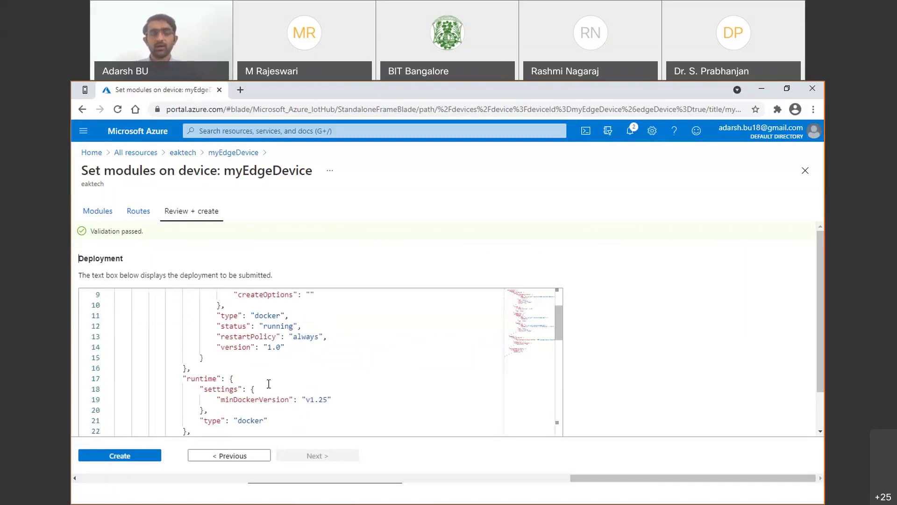
scroll(269, 384, "down", 2)
scroll(257, 401, "down", 1)
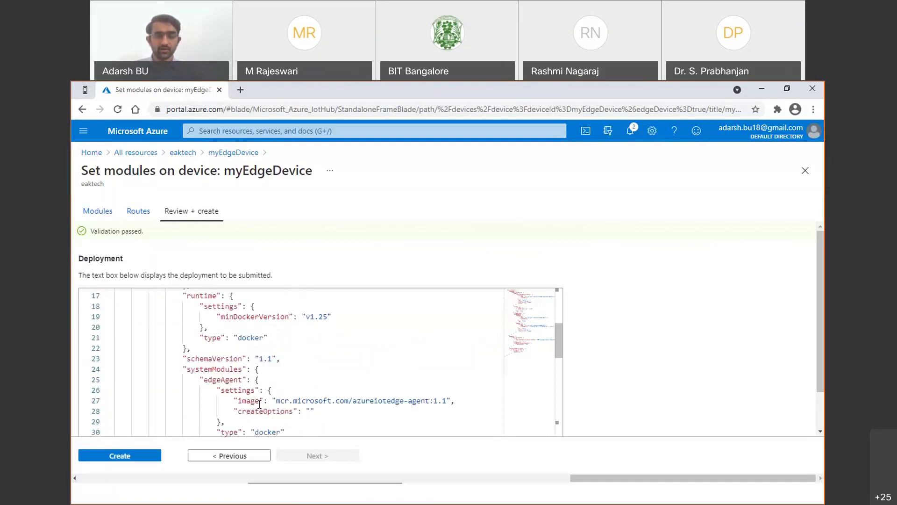
scroll(279, 406, "down", 15)
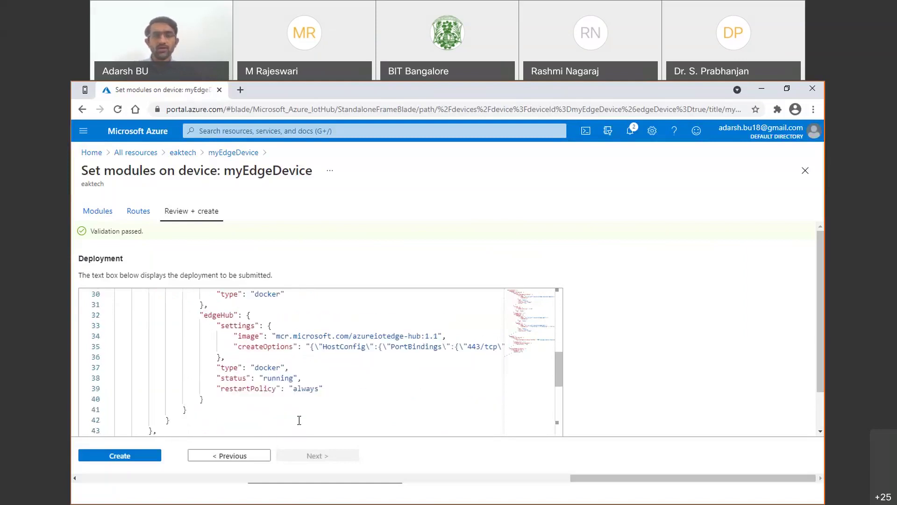
- Check the edgeHub status and the SimulatedTemperatureSensorToIoTHub route in the deployment JSON, and create the deployment on myEdgeDevice
scroll(259, 387, "up", 15)
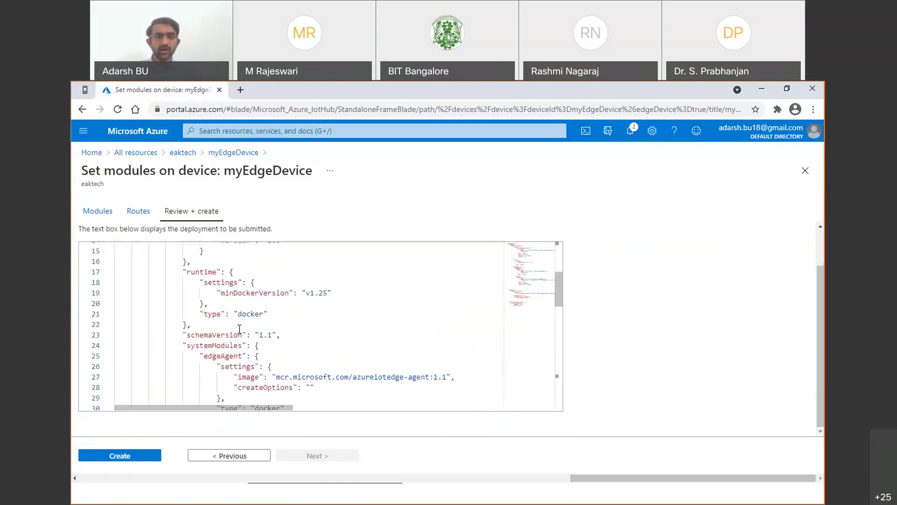
scroll(223, 335, "down", 11)
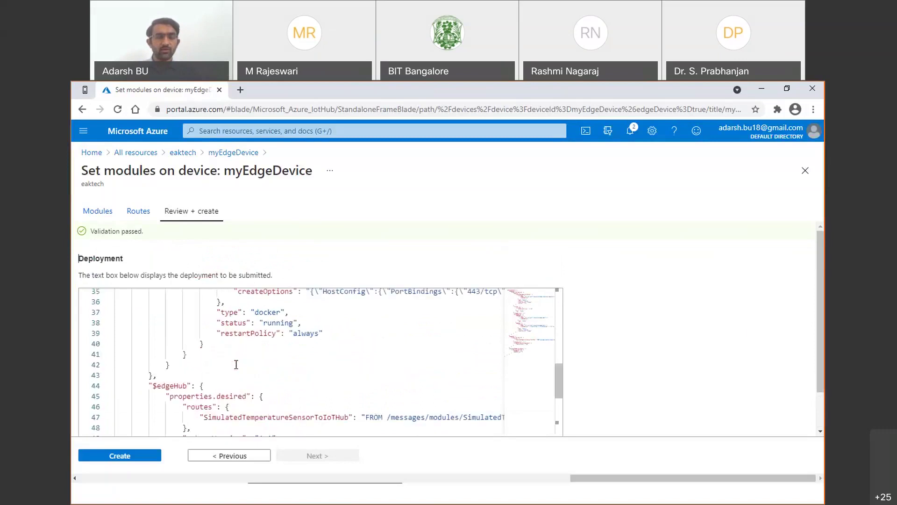
left_click_drag(267, 322, 294, 323)
scroll(281, 380, "down", 4)
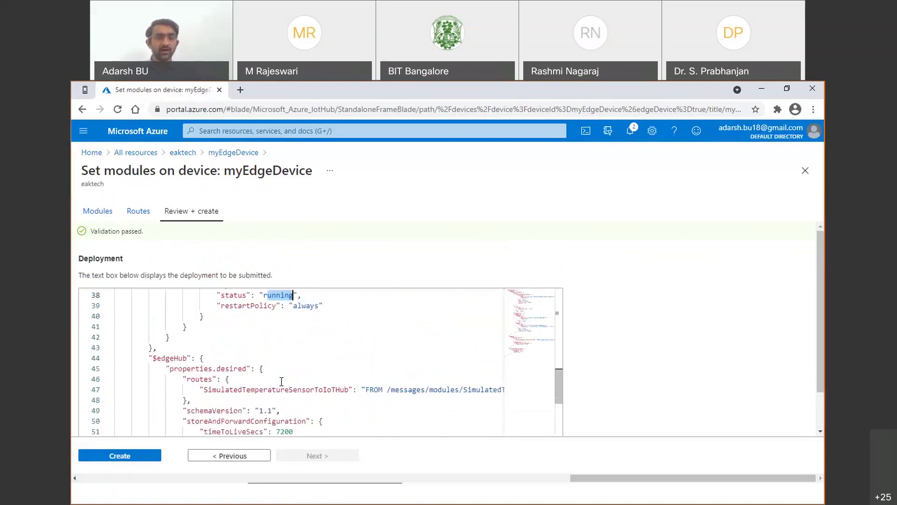
left_click(143, 456)
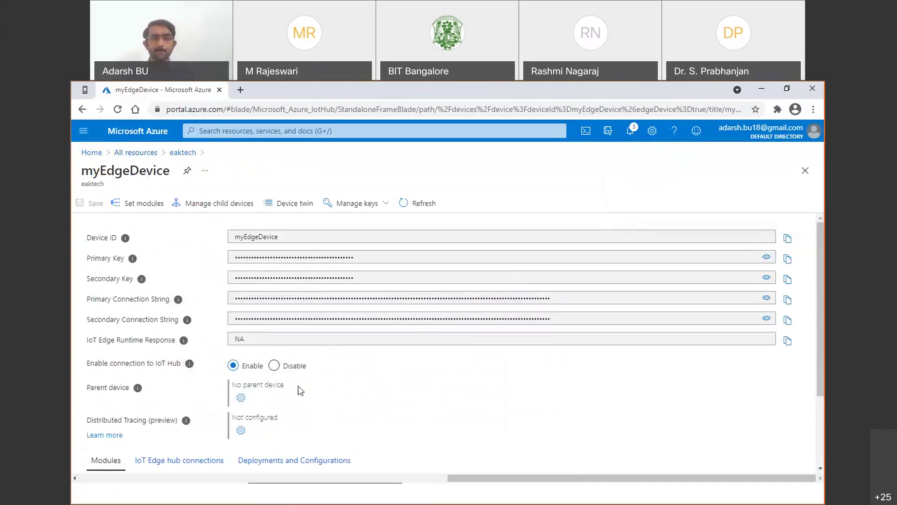
- Examine the deployment and runtime status of the modules listed for myEdgeDevice and compare them with the Deploying a Module slide
scroll(296, 386, "down", 3)
scroll(312, 312, "up", 2)
scroll(313, 311, "down", 2)
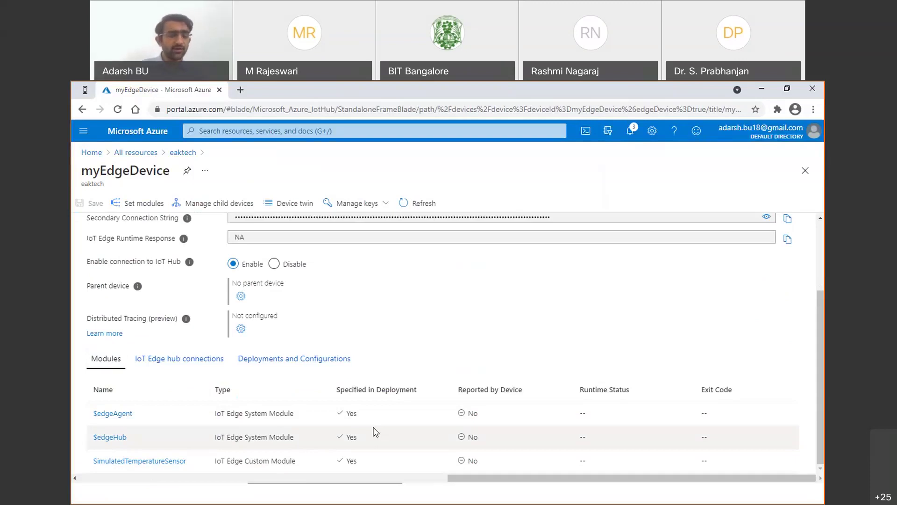
key("alt+Tab")
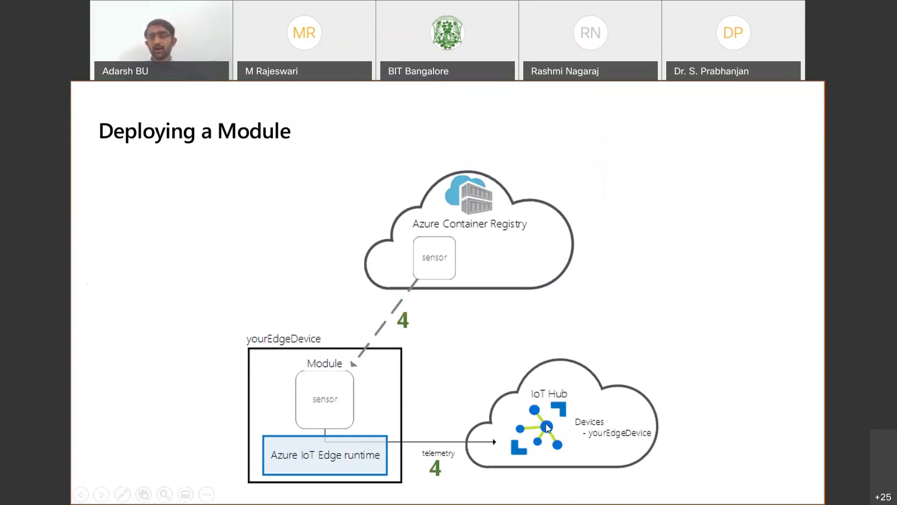
key("alt+Tab")
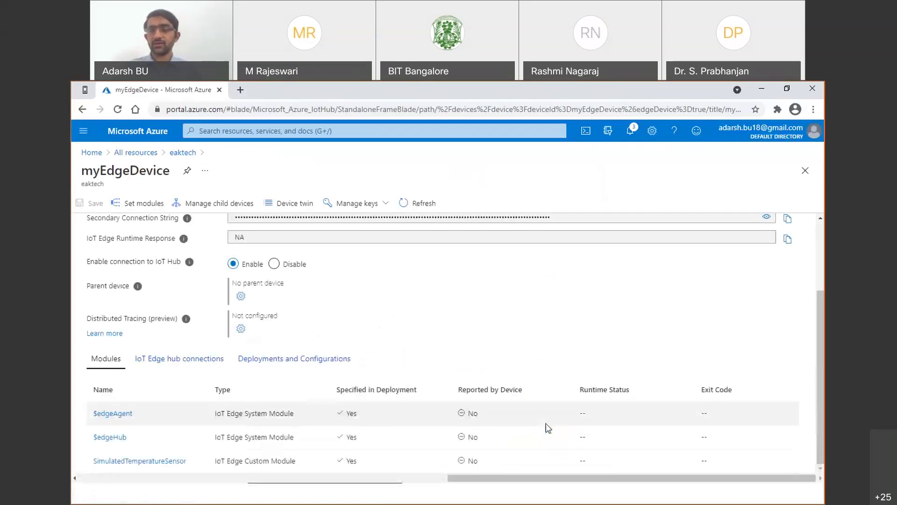
- Consult the View Generated Data slide and switch to the All connections page of Windows Admin Center
key("alt+Tab")
key("Right")
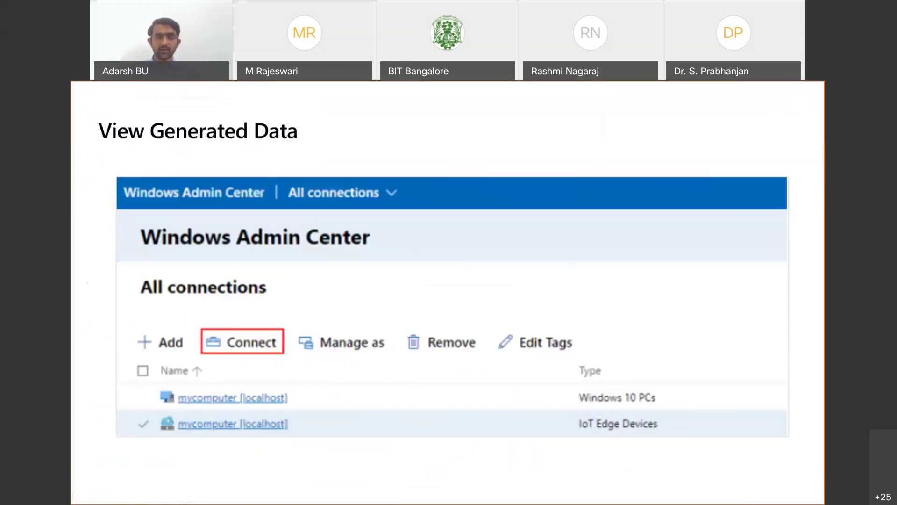
key("alt+Tab")
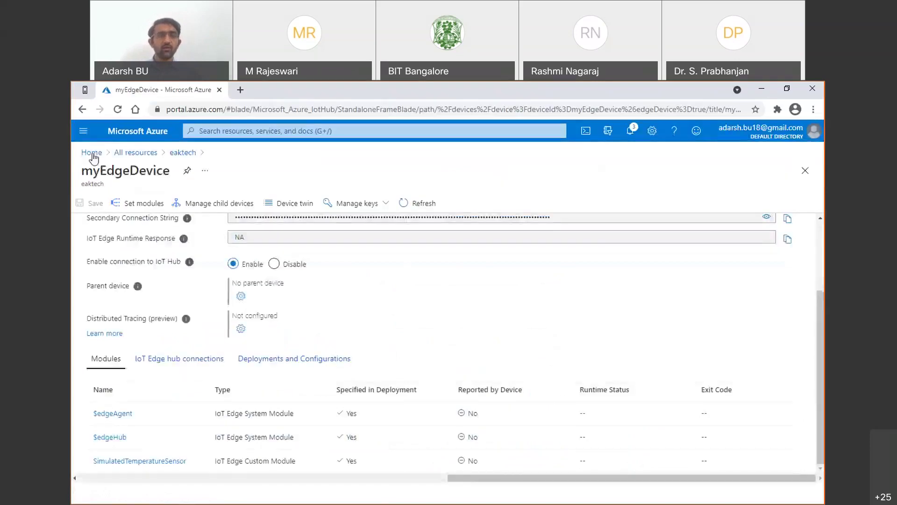
key("alt+Left")
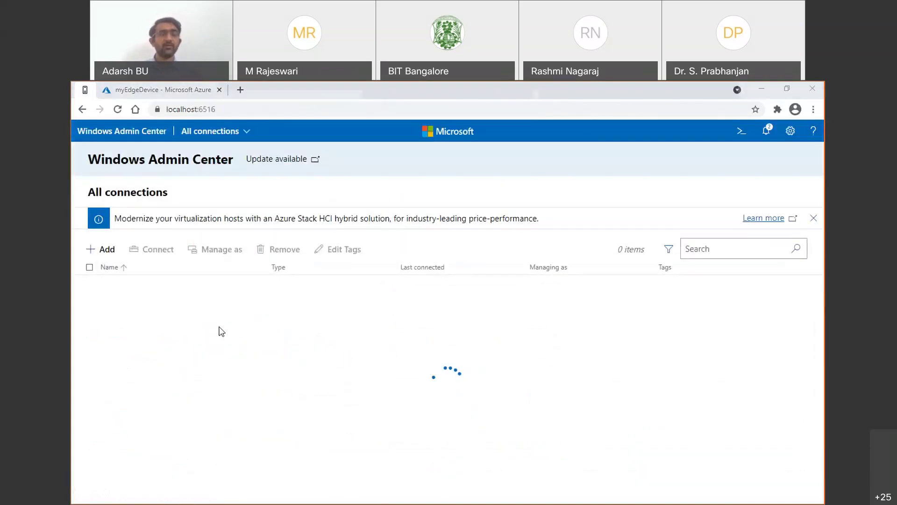
key("alt+Tab")
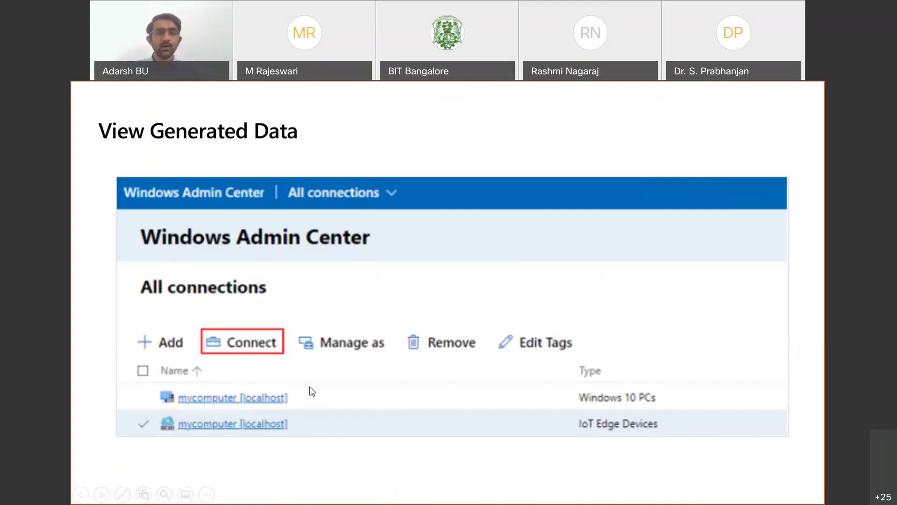
key("alt+Tab")
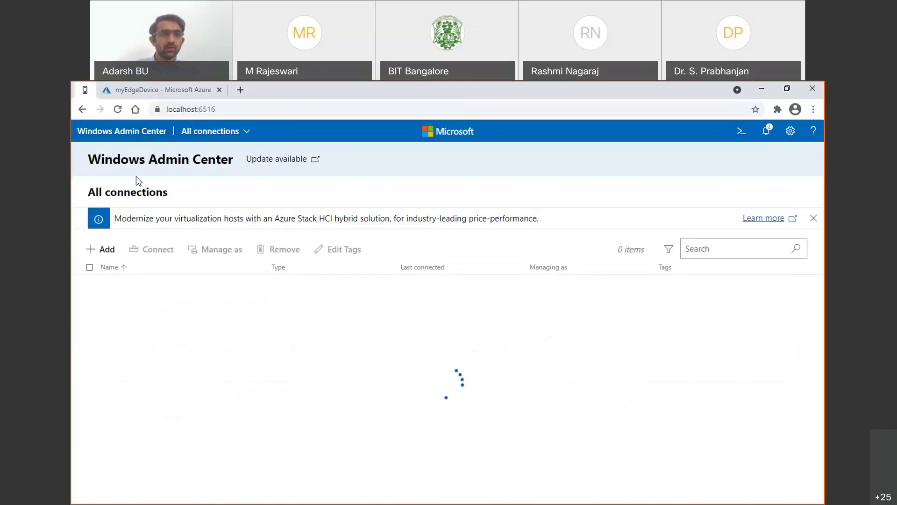
key("alt+Tab")
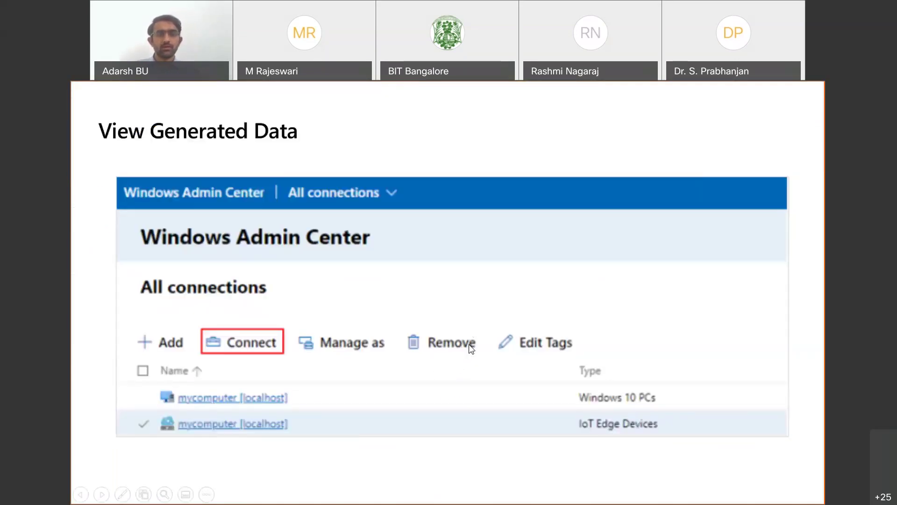
key("alt+Tab")
- Look through the resource types that can be added, the Azure IoT Edge Manager connections and the account settings
left_click(100, 250)
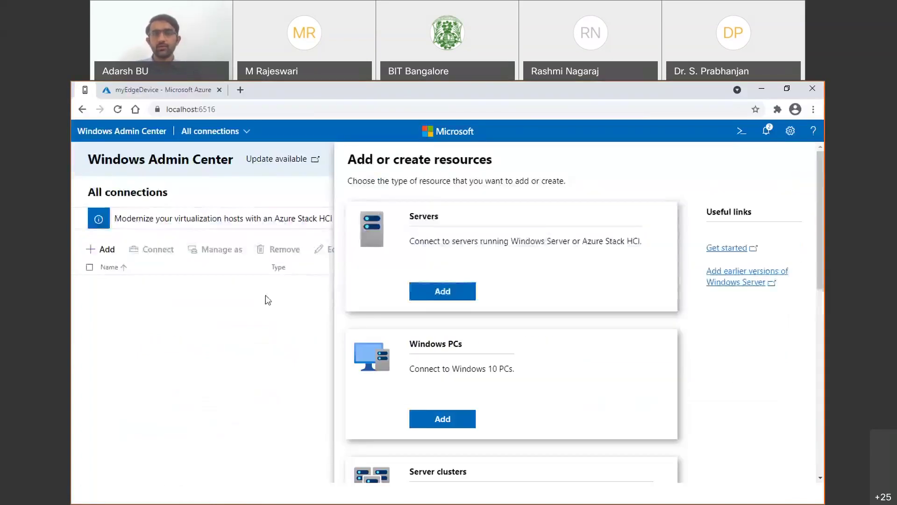
left_click(257, 144)
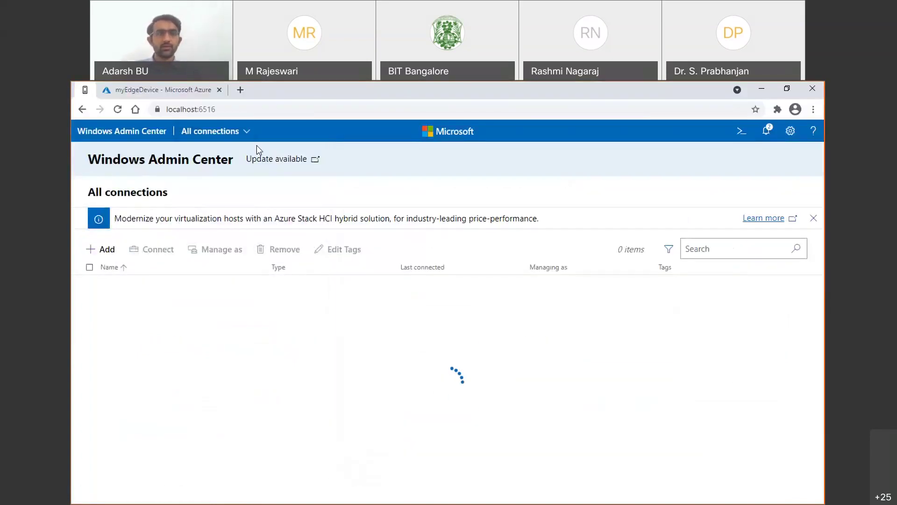
left_click(215, 133)
left_click(227, 210)
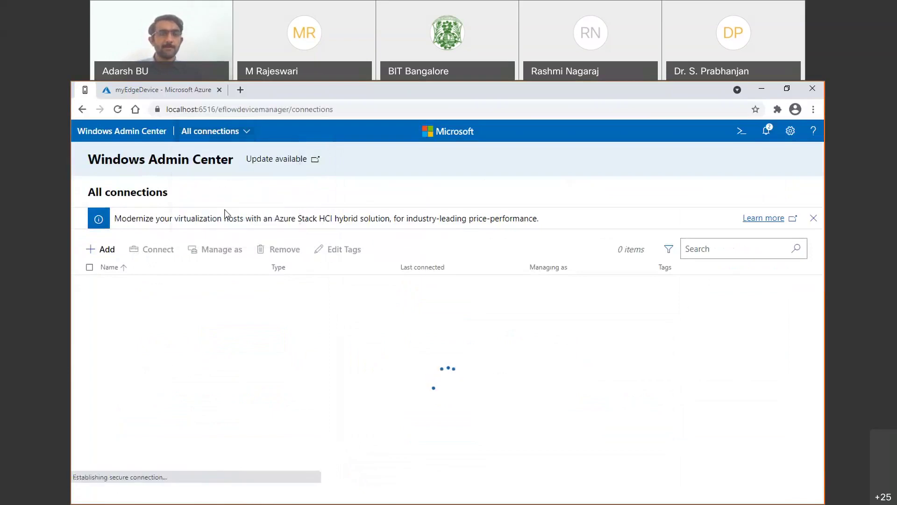
left_click(240, 138)
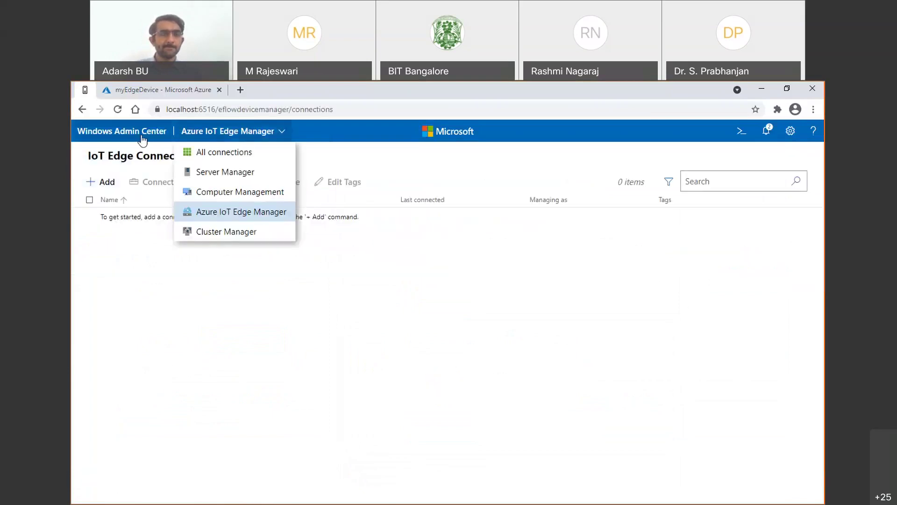
left_click(141, 135)
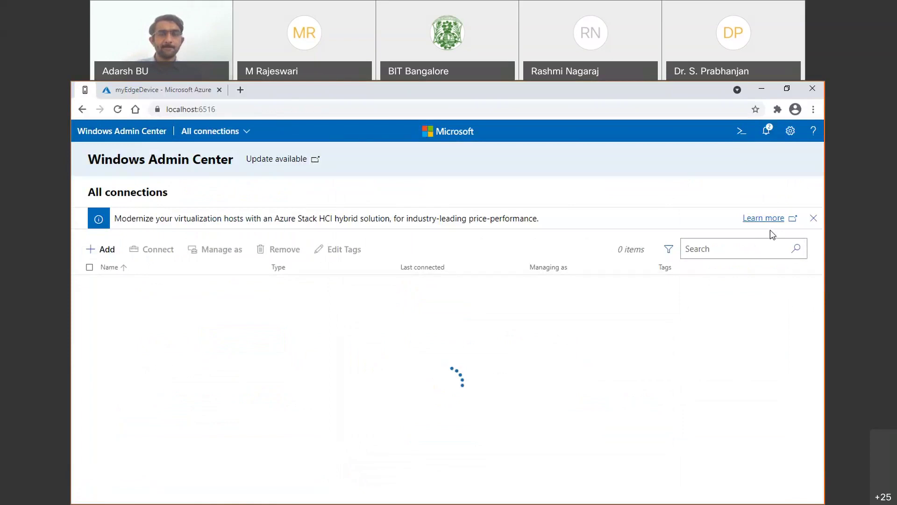
left_click(791, 131)
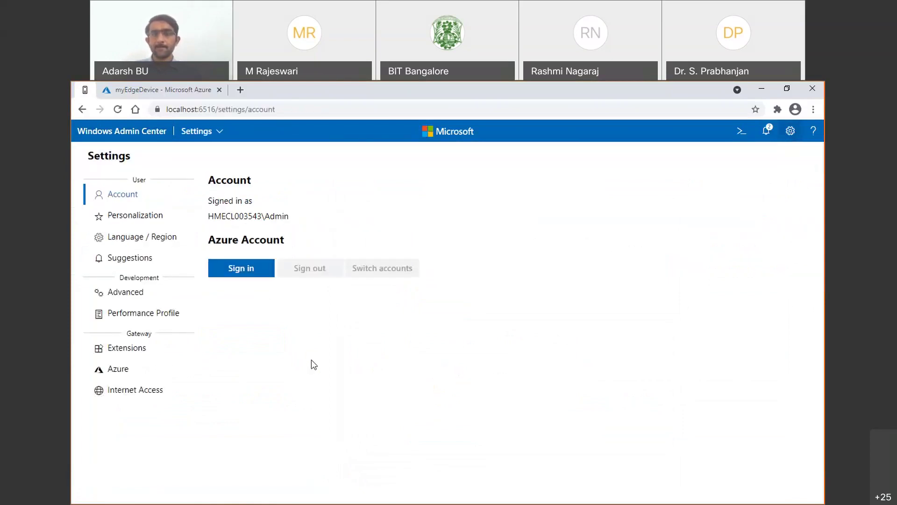
- Review the slides on connecting, the Command Shell and "iotedge logs SimulatedTemperatureSensor -f", and return to Windows Admin Center
key("alt+Tab")
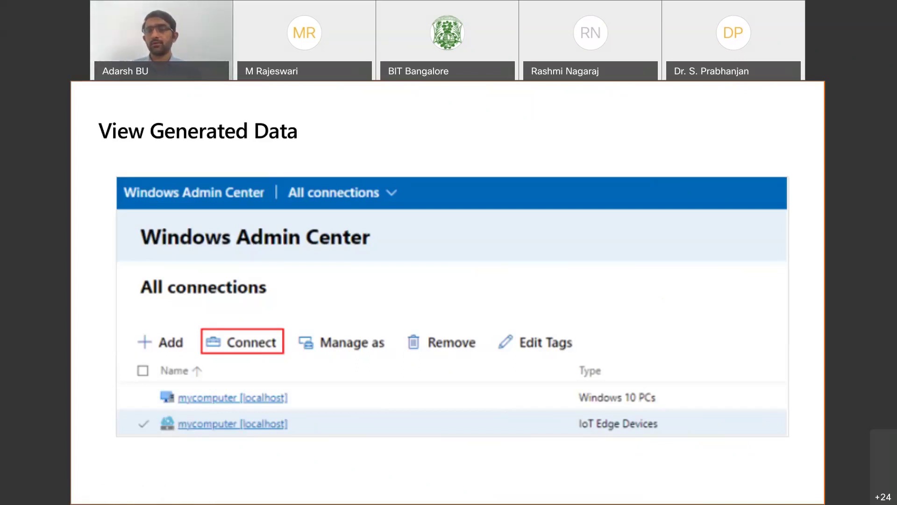
key("Right")
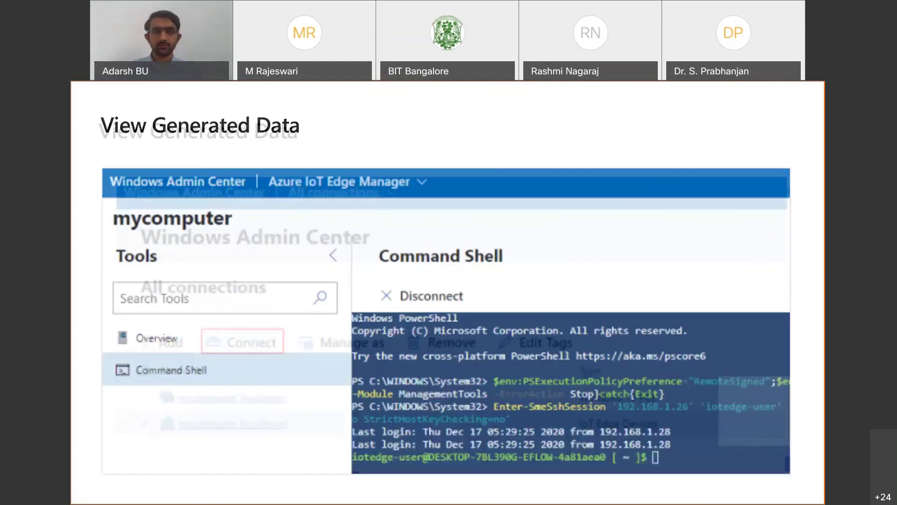
key("Left")
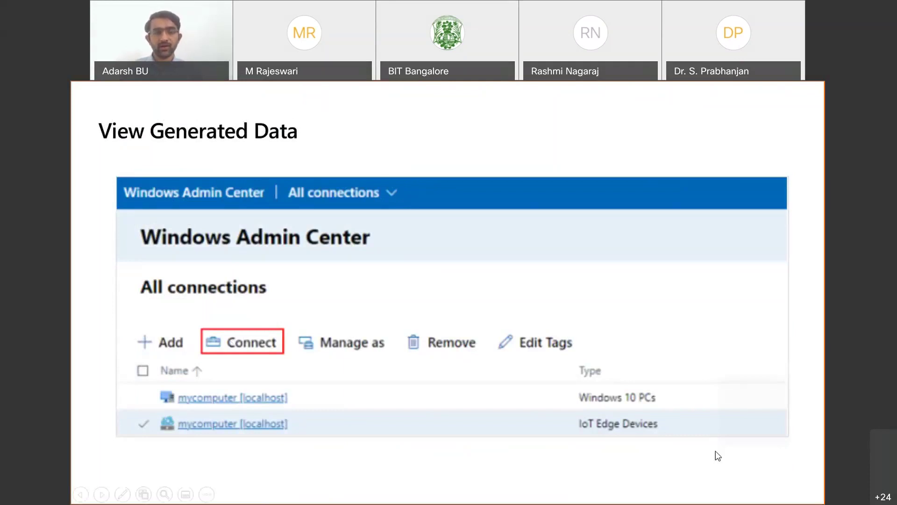
left_click(580, 472)
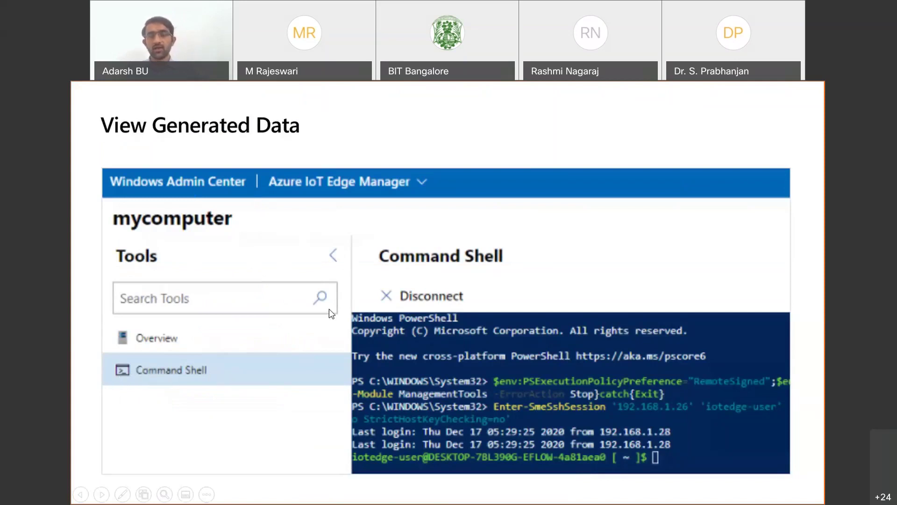
key("Right")
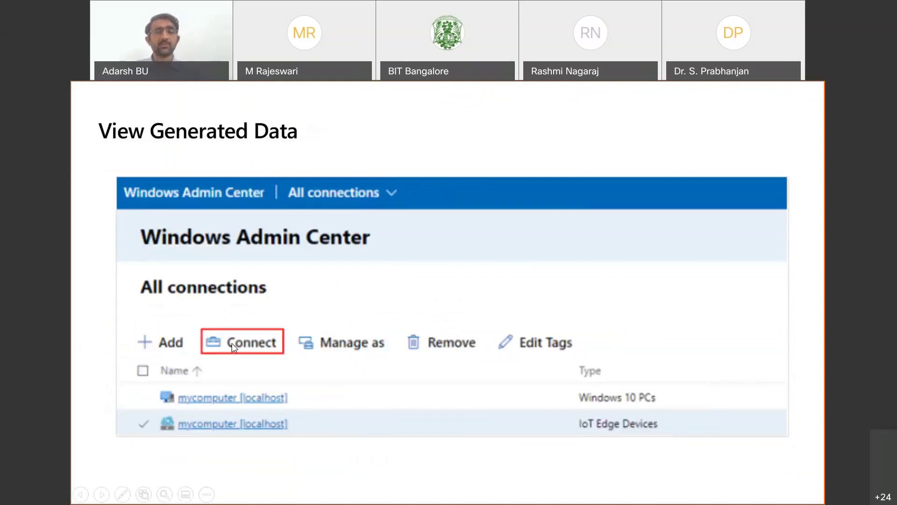
key("Right")
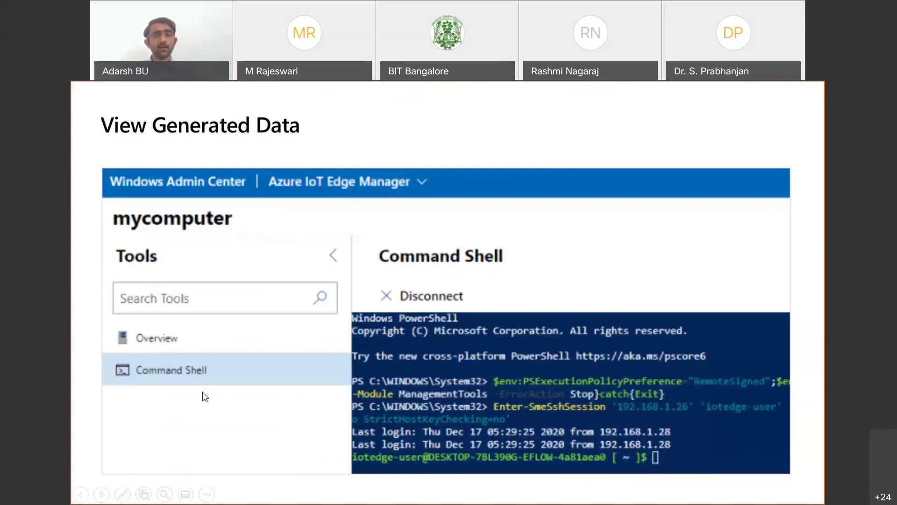
key("Right")
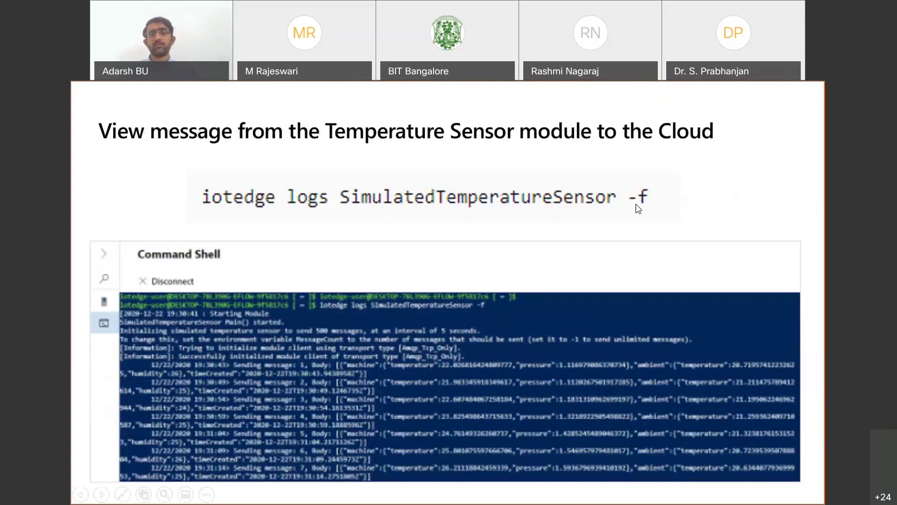
key("alt+Tab")
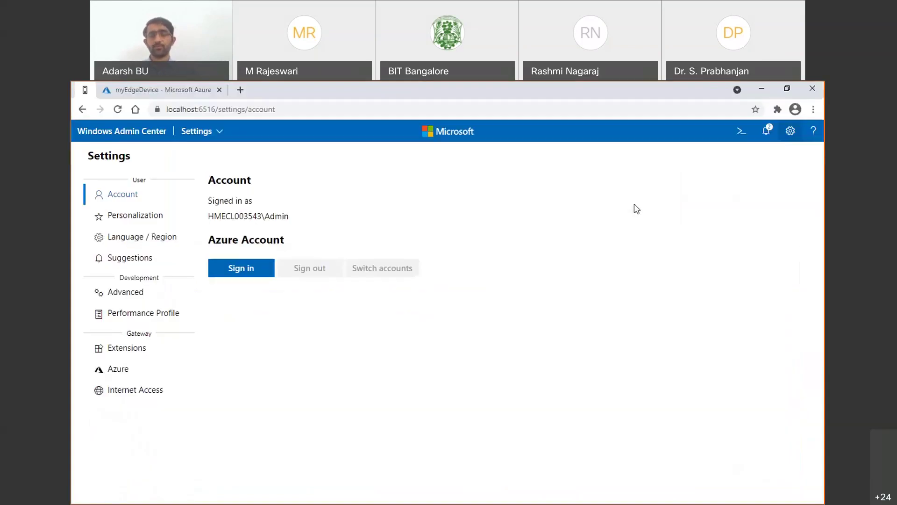